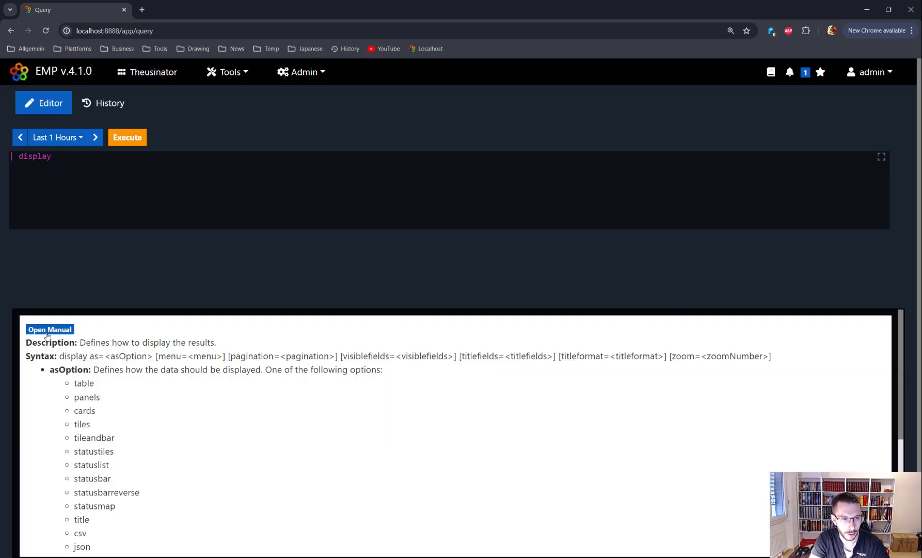
Open the manual for the display command and read through its options and usage examples
left_click(47, 331)
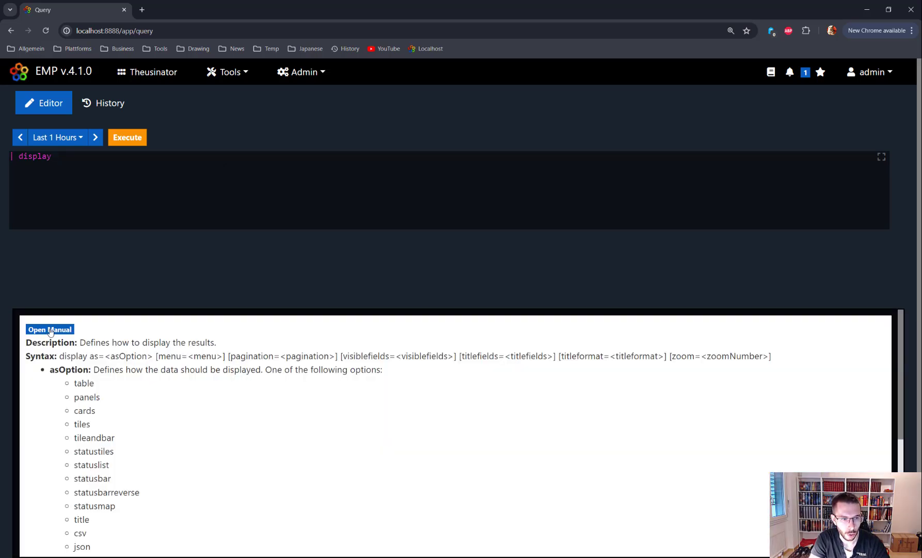
scroll(208, 379, "down", 2)
scroll(166, 365, "down", 3)
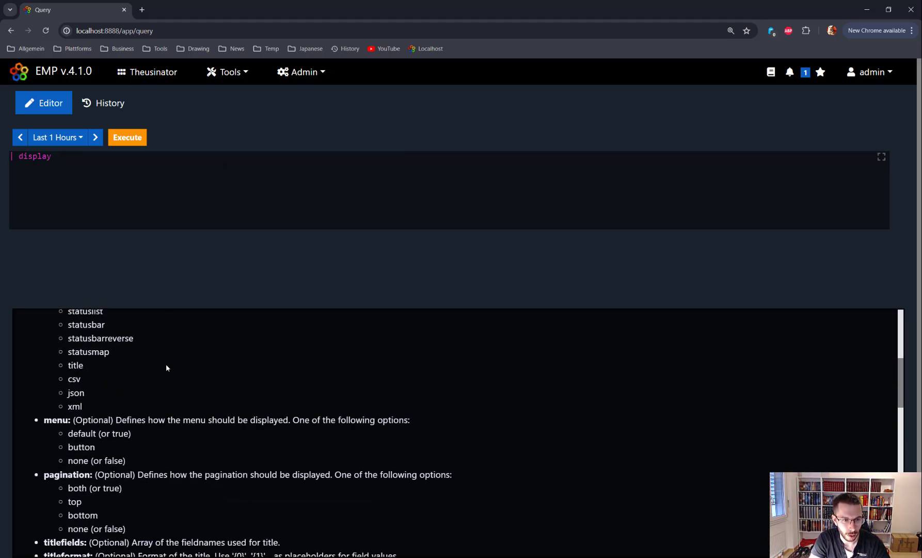
scroll(160, 364, "up", 3)
scroll(143, 364, "down", 1)
scroll(150, 360, "down", 10)
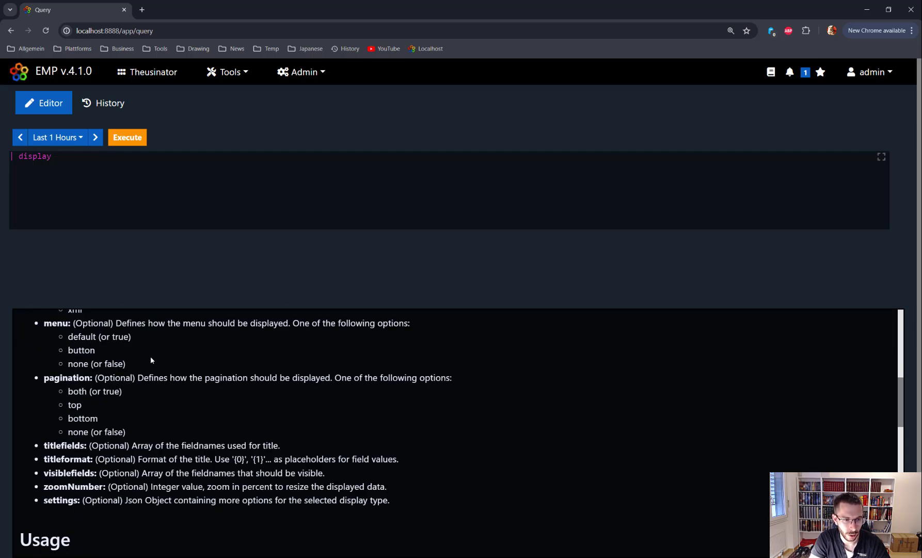
scroll(150, 354, "down", 3)
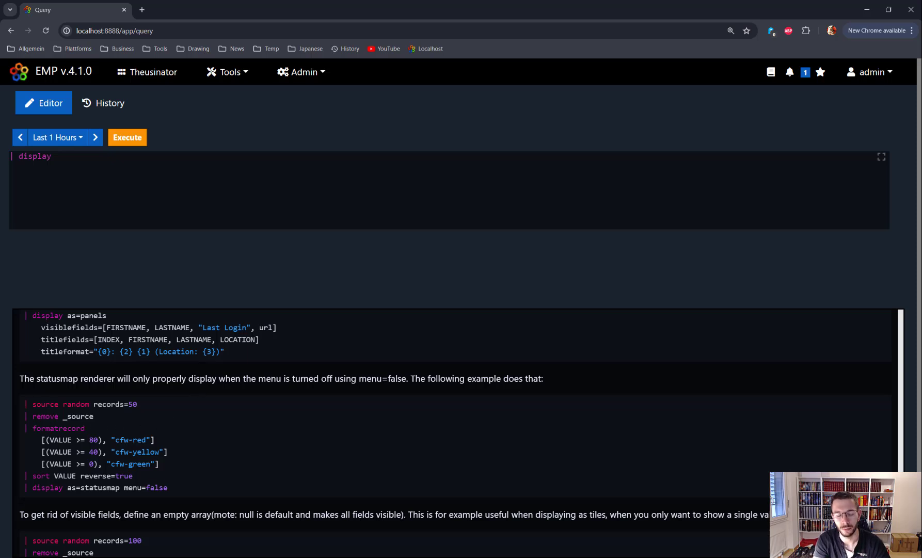
scroll(24, 404, "down", 3)
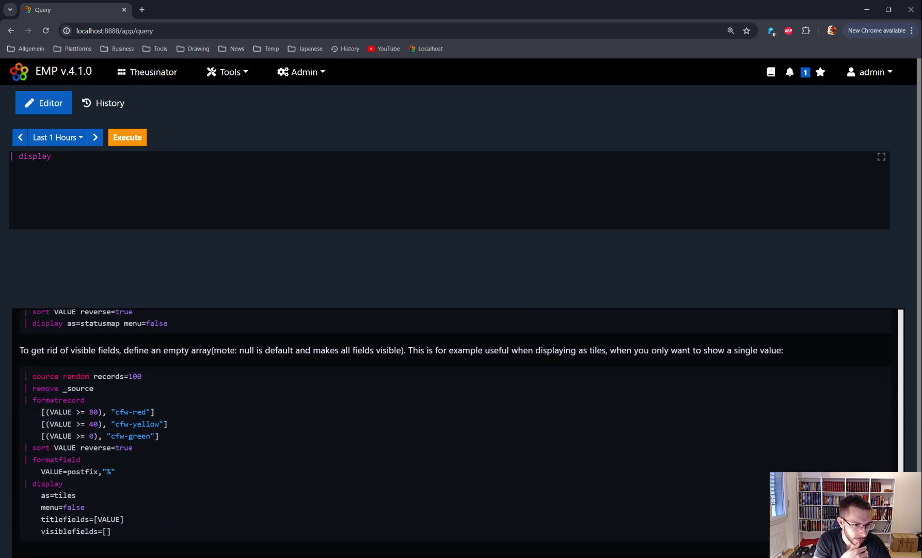
Replace the query with the manual's tiles example that uses titlefields=[VALUE] and visiblefields=[], and execute it
left_click_drag(24, 373, 137, 531)
key("ctrl+c")
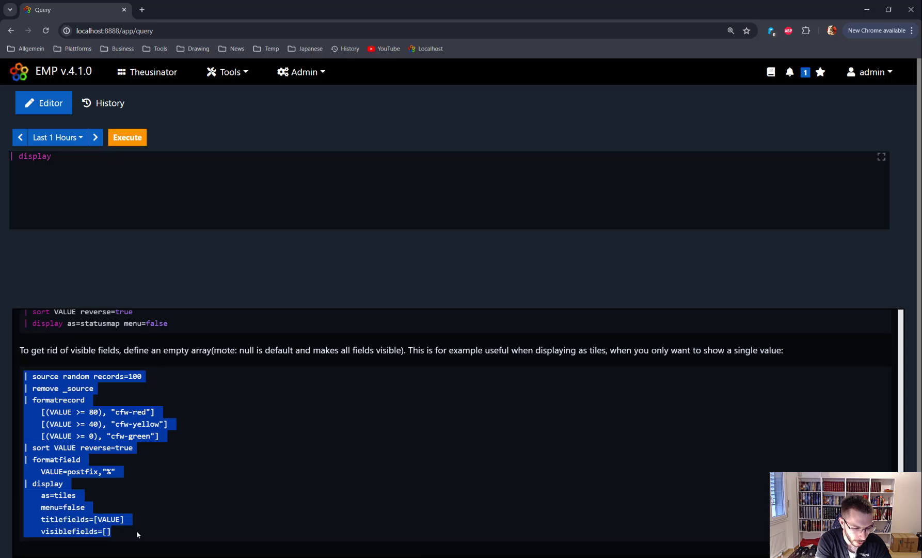
left_click(53, 177)
left_click_drag(56, 157, 11, 164)
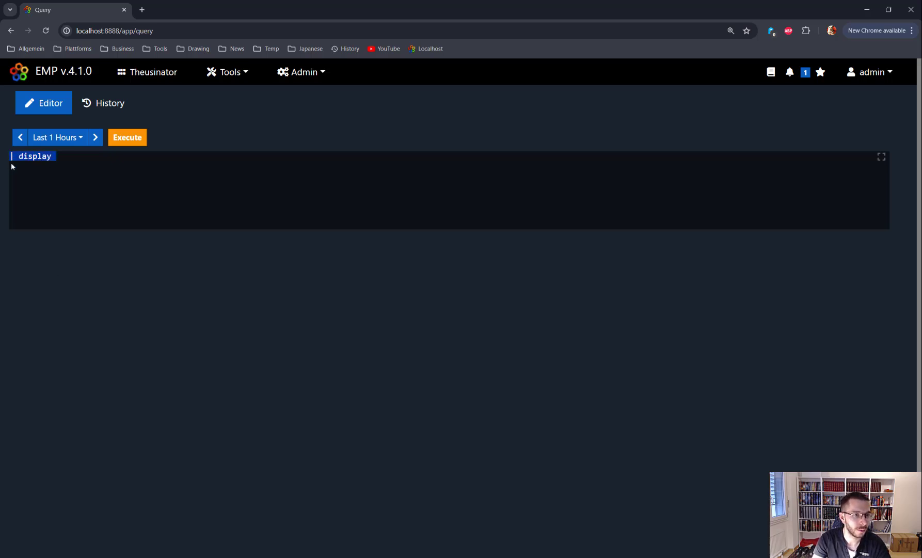
key("BackSpace")
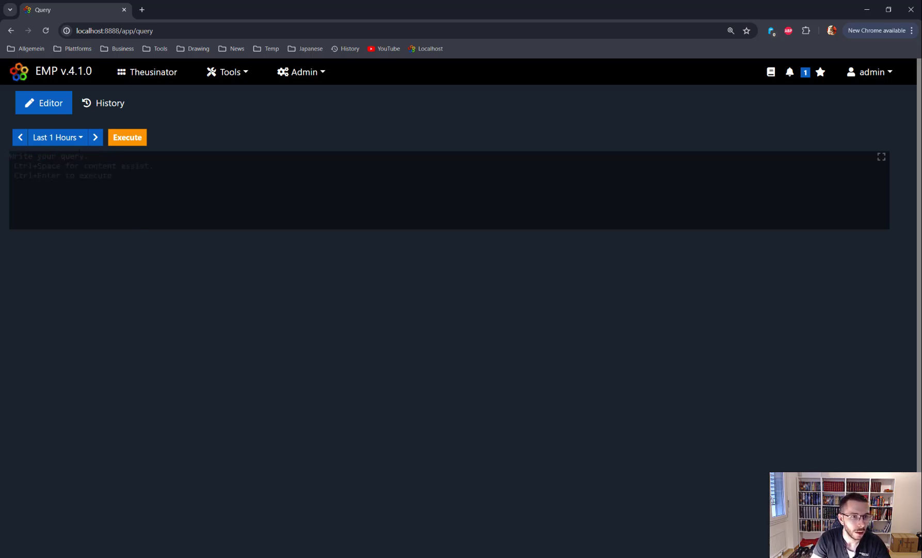
key("ctrl+v")
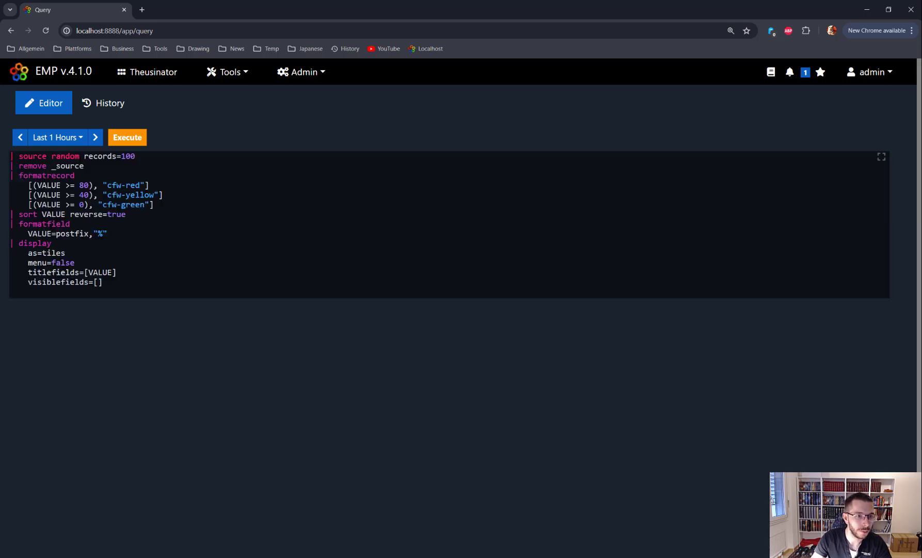
key("ctrl+Return")
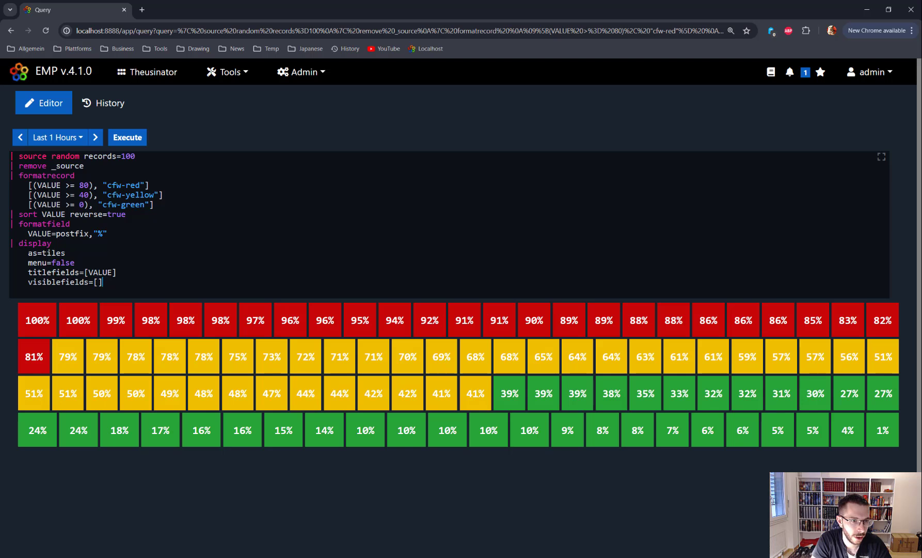
Bring up the content assist for the display command and review the available asOption values
left_click_drag(14, 243, 56, 243)
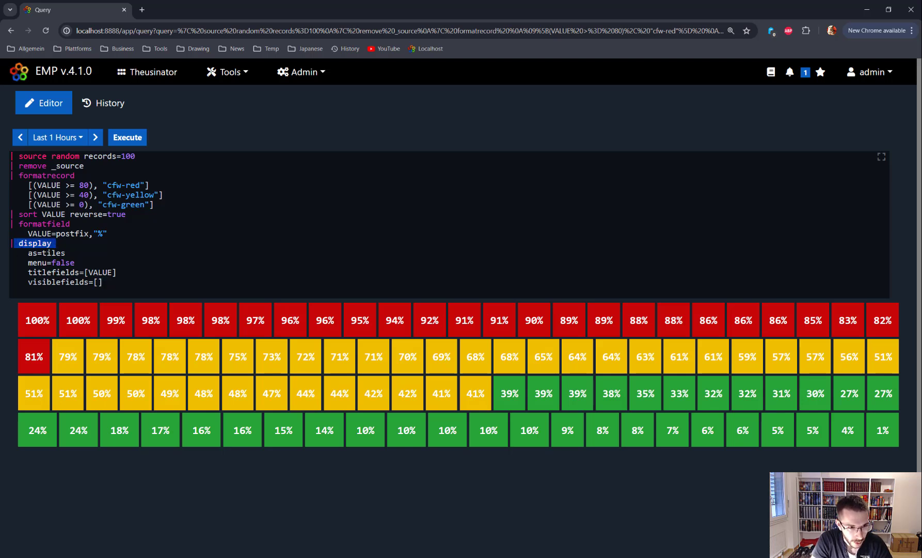
left_click(56, 243)
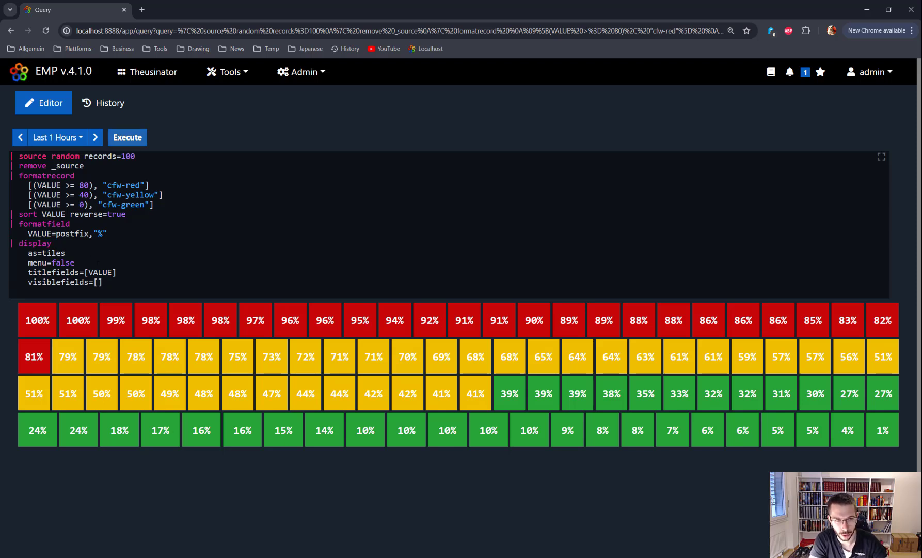
key("ctrl+space")
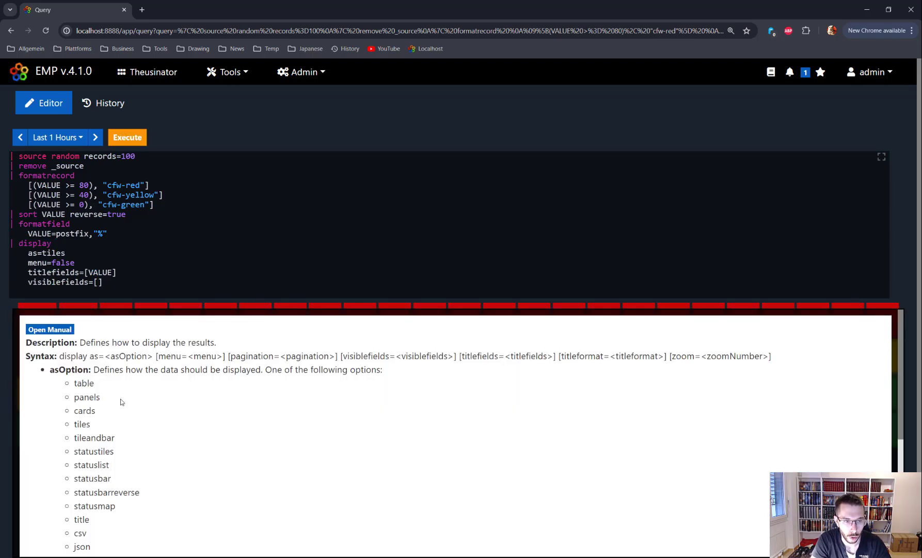
scroll(122, 381, "down", 1)
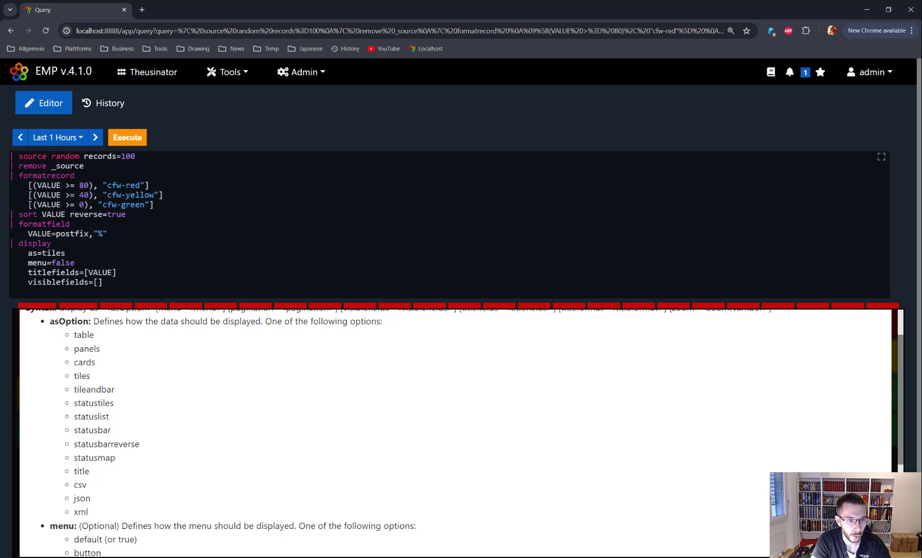
Set the display command's menu parameter to true and execute the query
left_click(83, 262)
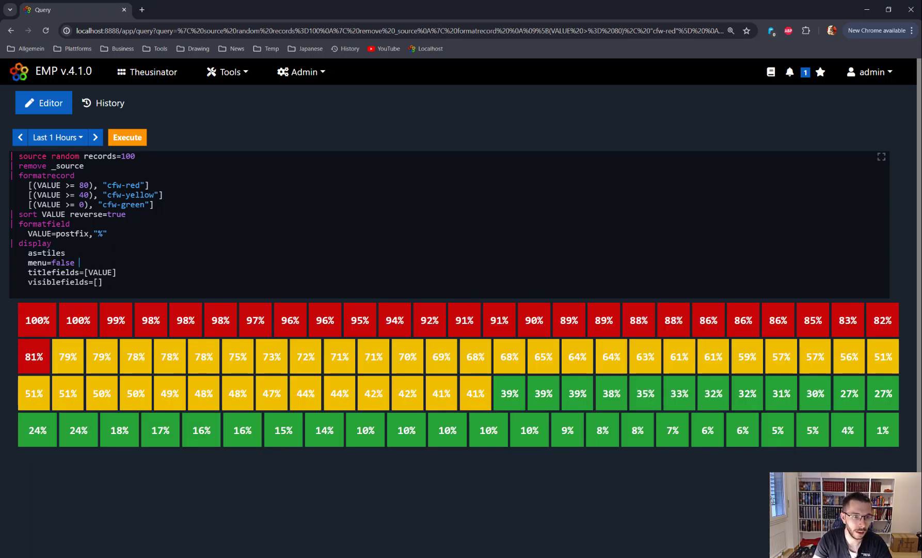
key("ctrl+shift+Left")
type("true")
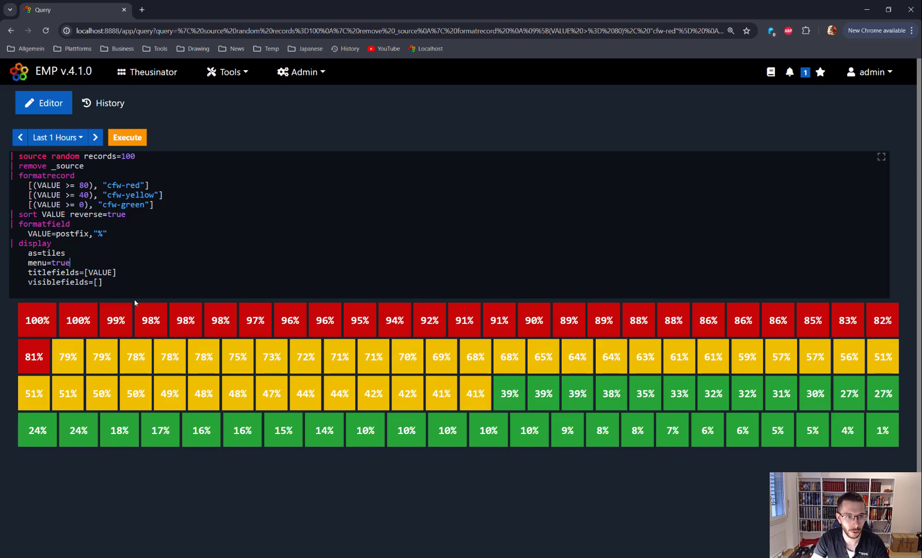
key("ctrl+Return")
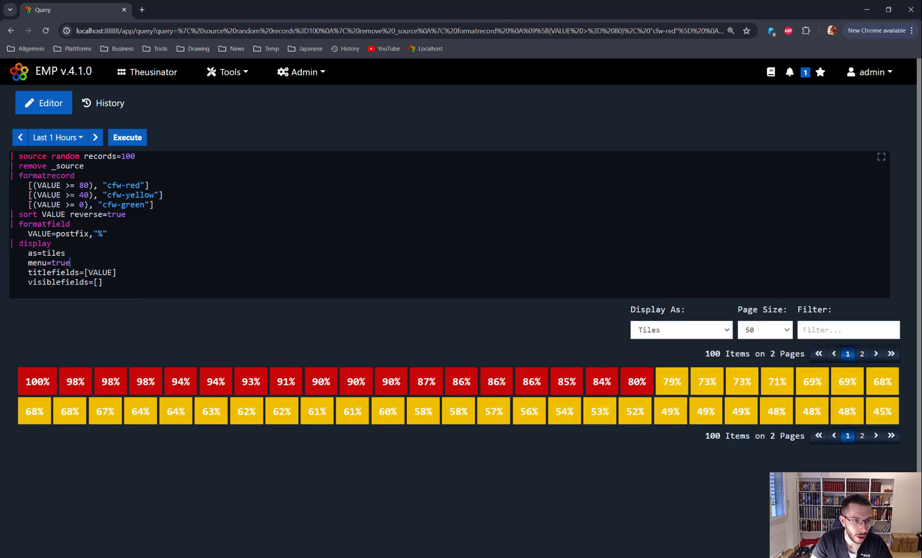
Disable the display command by putting off before it, and execute the query
left_click(19, 243)
type("off")
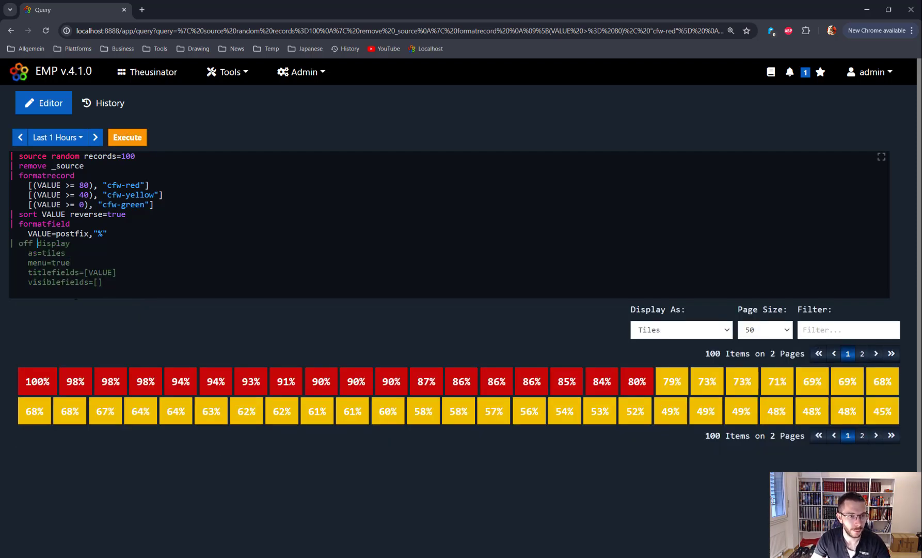
key("ctrl+Return")
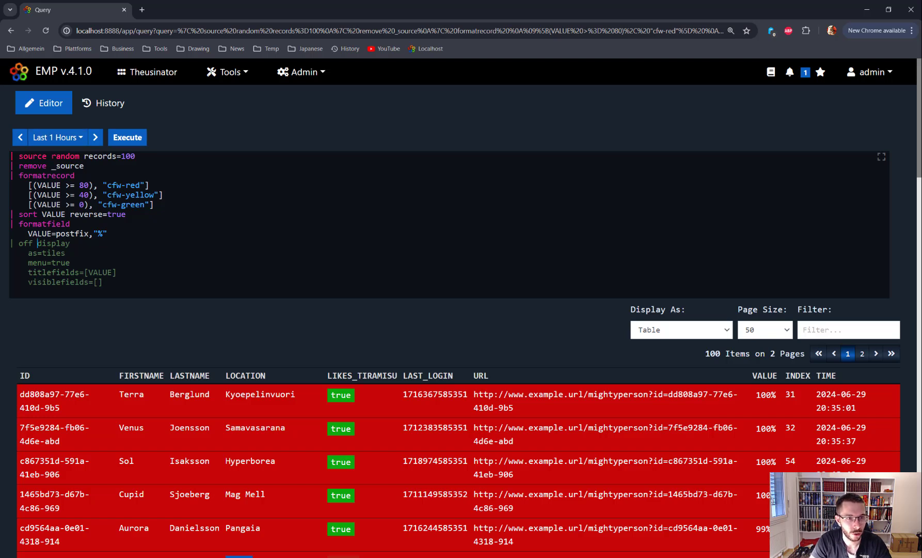
Examine the random source and the formatrecord color rules against the colored rows in the results
left_click_drag(52, 156, 135, 156)
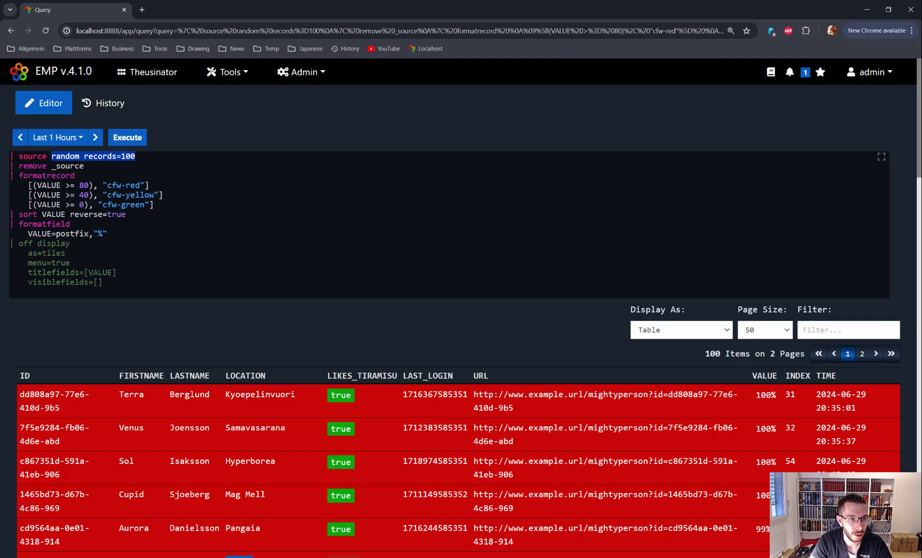
left_click_drag(19, 176, 79, 176)
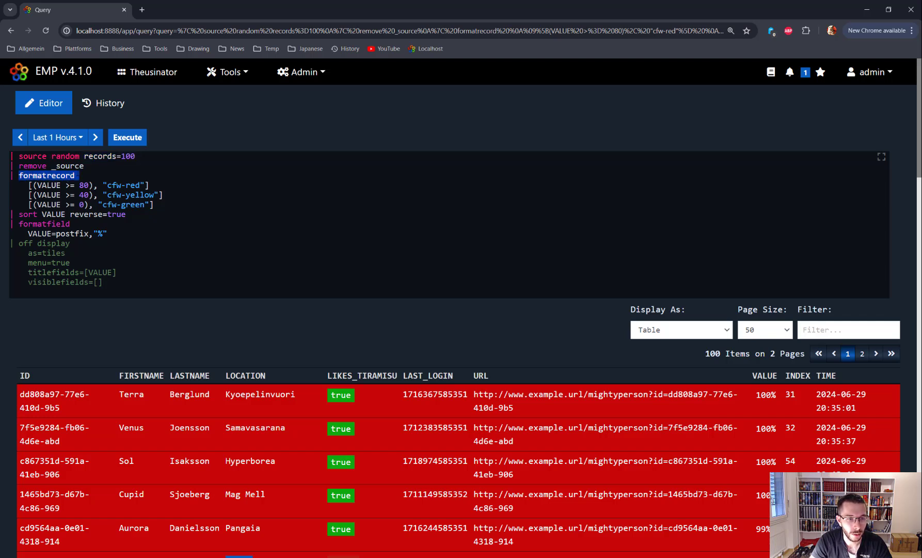
left_click(61, 175)
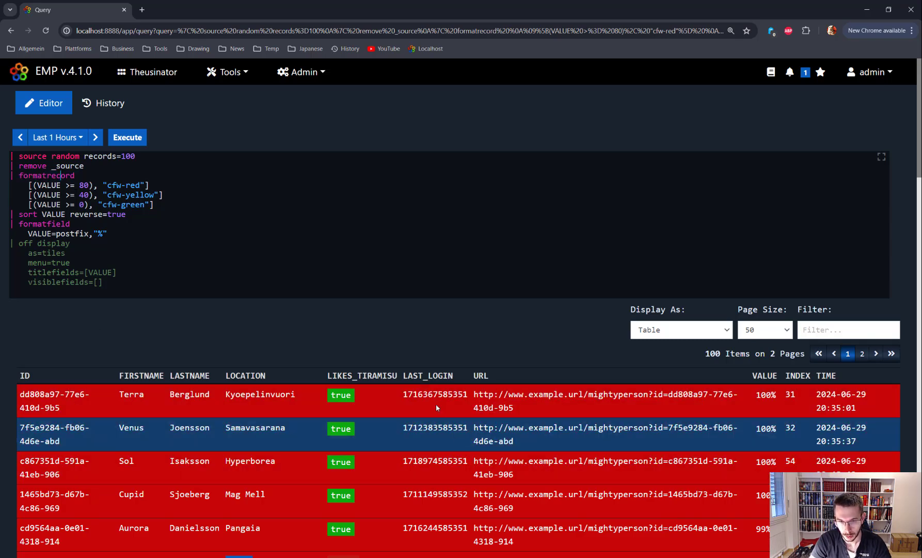
scroll(424, 413, "down", 5)
scroll(424, 413, "down", 16)
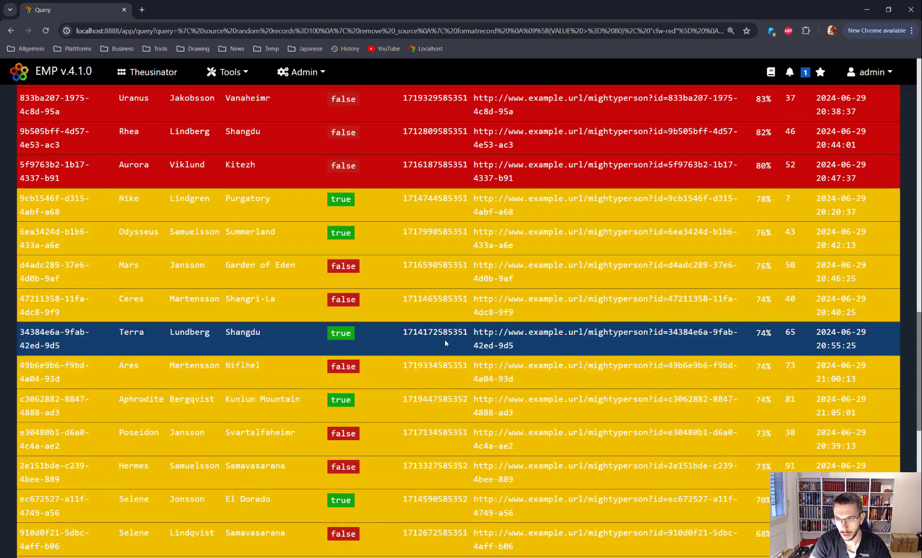
scroll(445, 338, "up", 16)
scroll(445, 337, "up", 5)
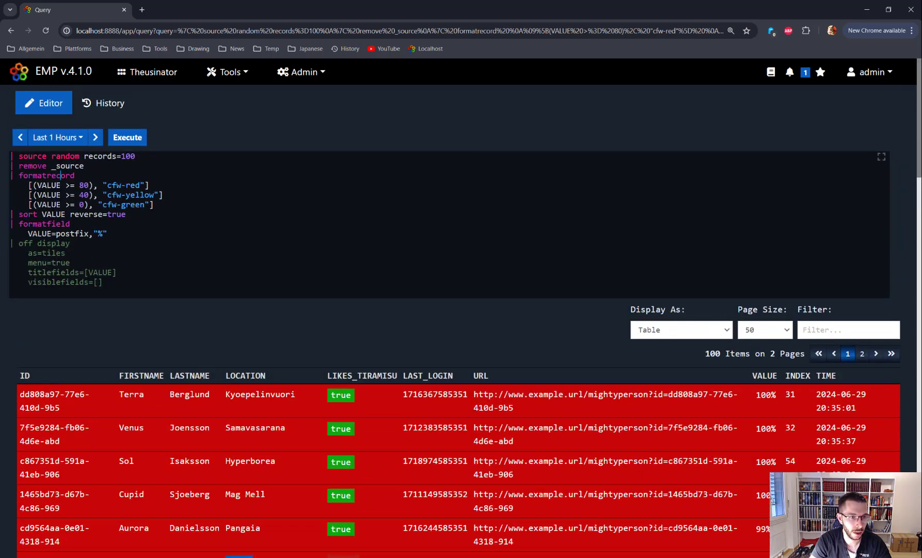
Examine the reverse sort by VALUE and the percent postfix formatting in the result rows
left_click_drag(19, 214, 126, 214)
scroll(353, 363, "down", 15)
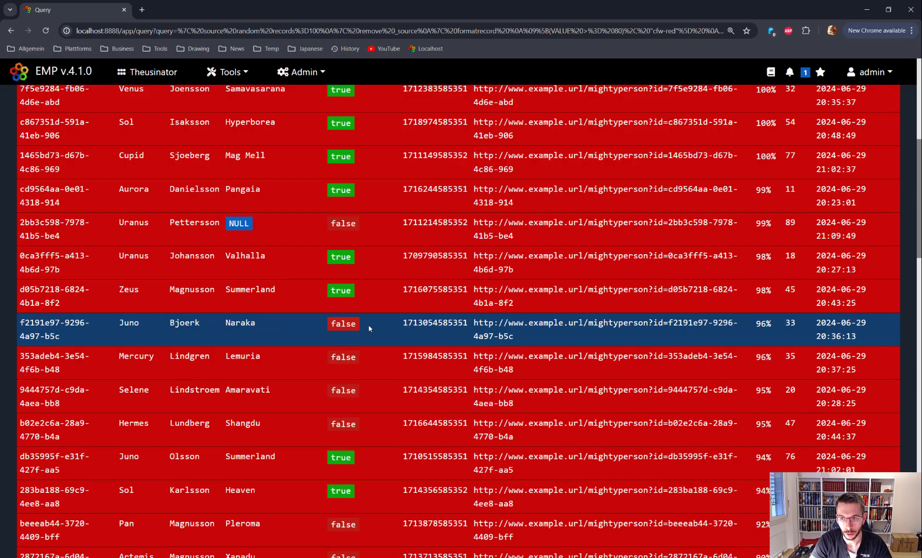
scroll(781, 456, "down", 5)
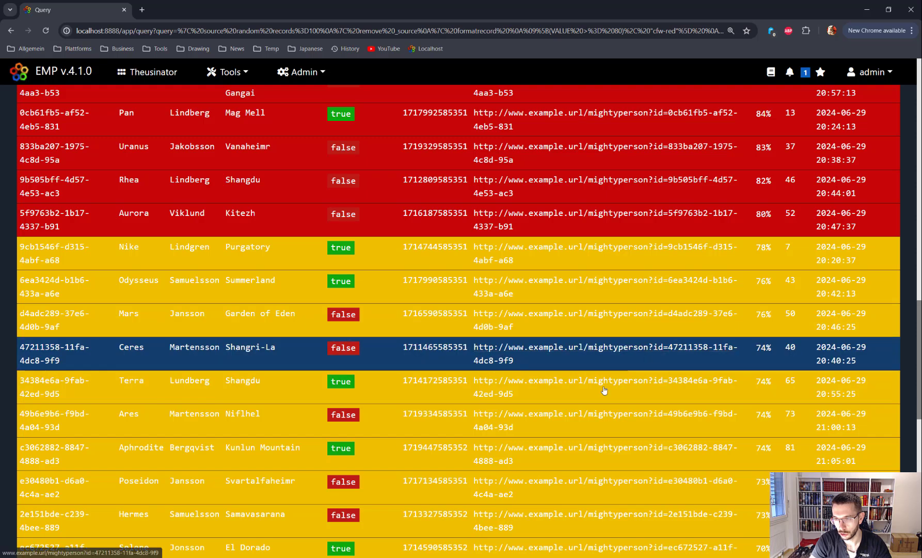
scroll(725, 383, "up", 20)
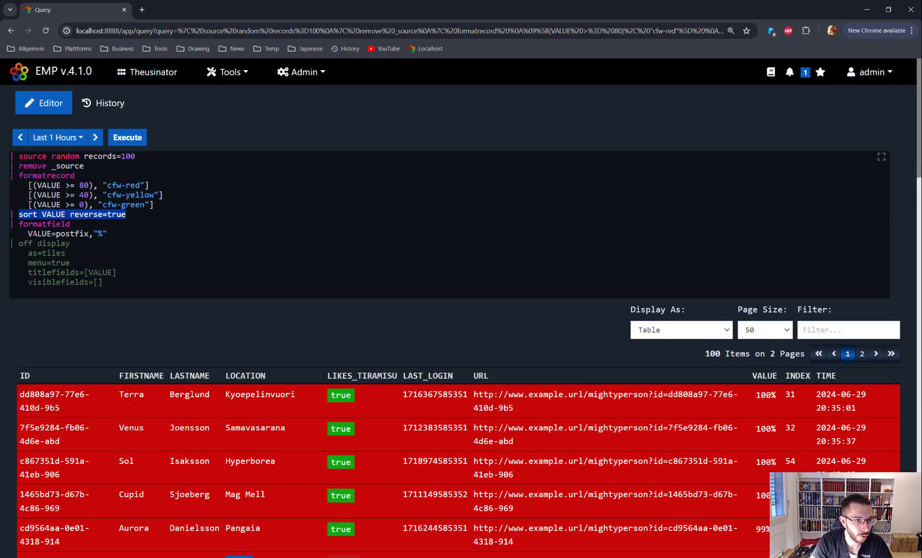
left_click_drag(28, 234, 108, 233)
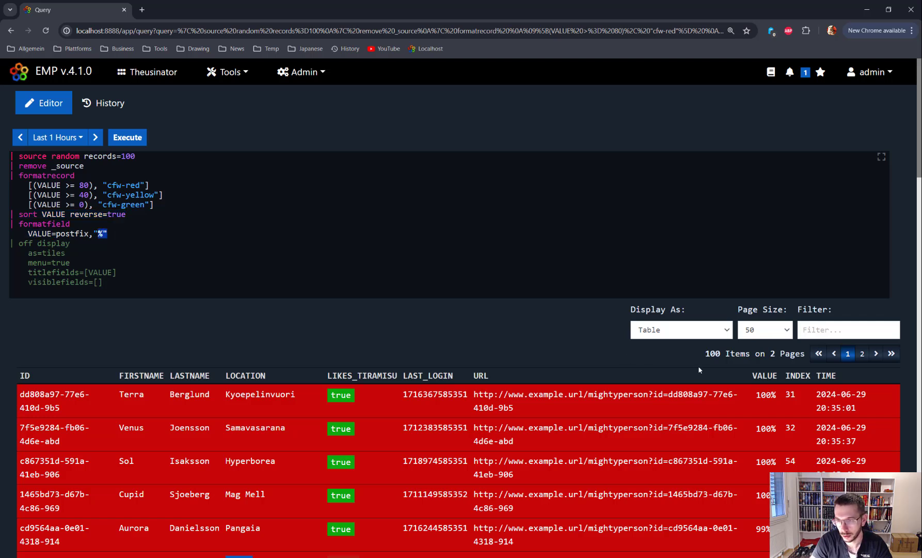
left_click_drag(776, 394, 755, 394)
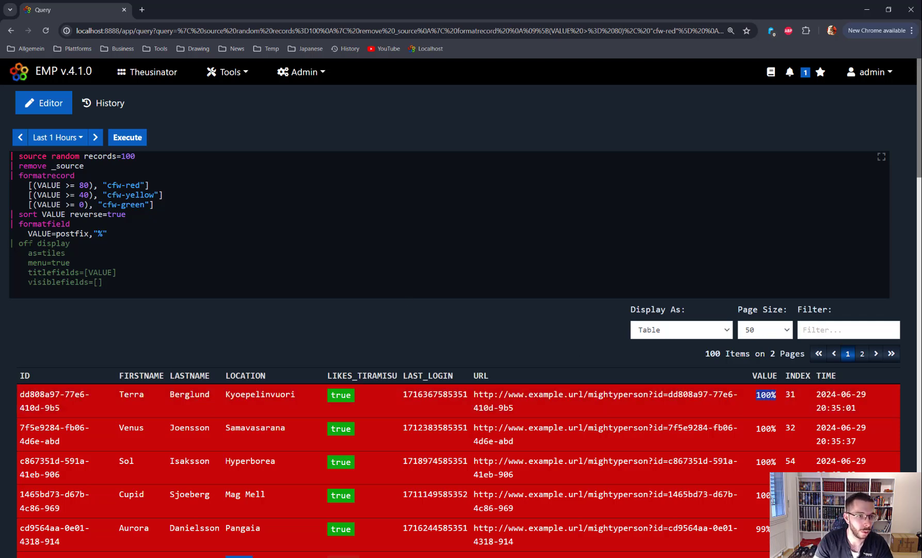
Re-enable the display command, set its as parameter to table, and execute the query
double_click(28, 243)
key("Delete")
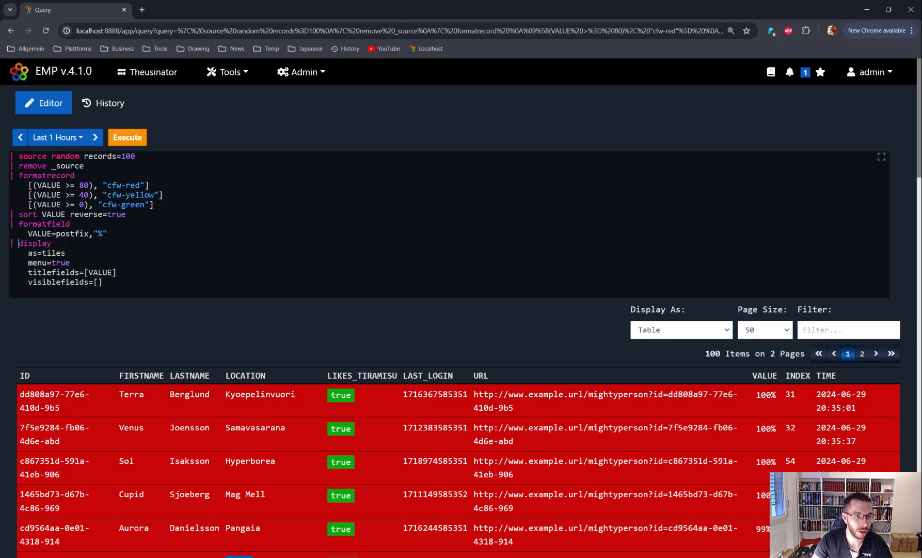
left_click(70, 244)
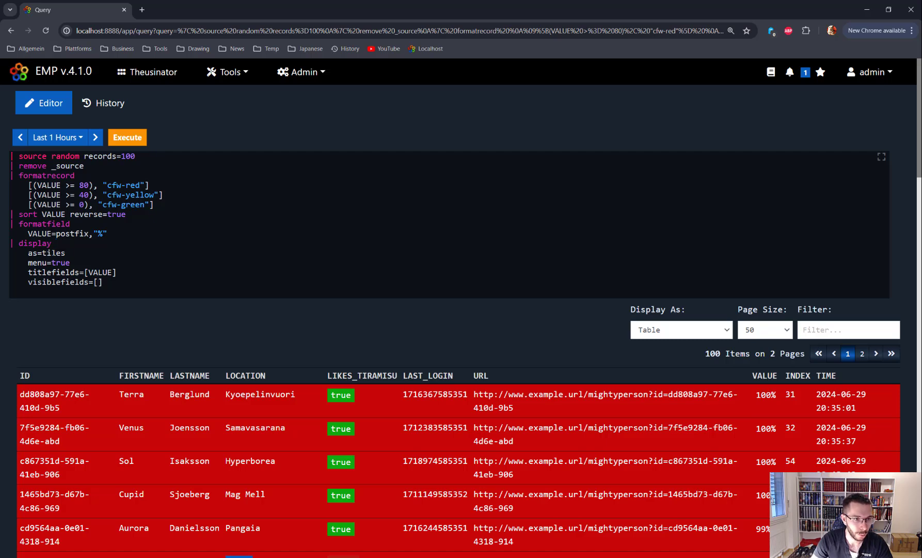
double_click(54, 253)
type("table")
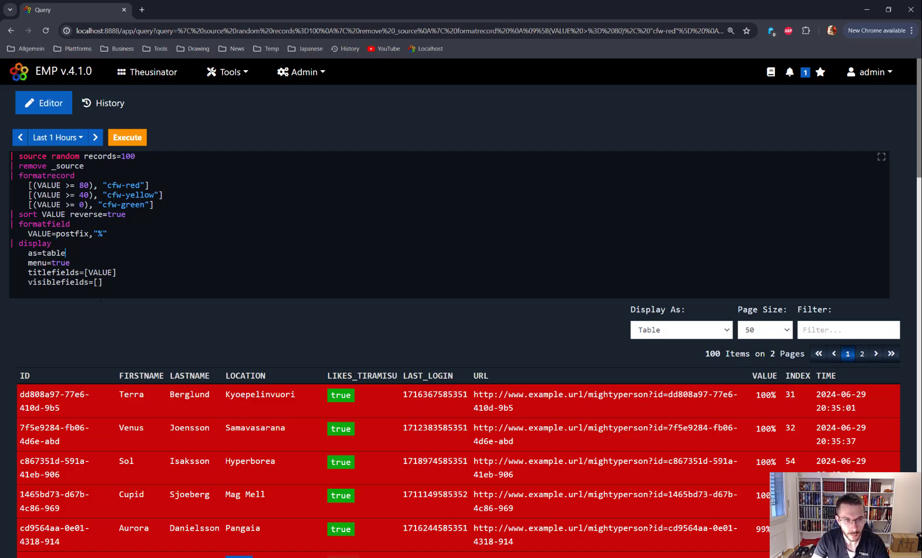
key("ctrl+Return")
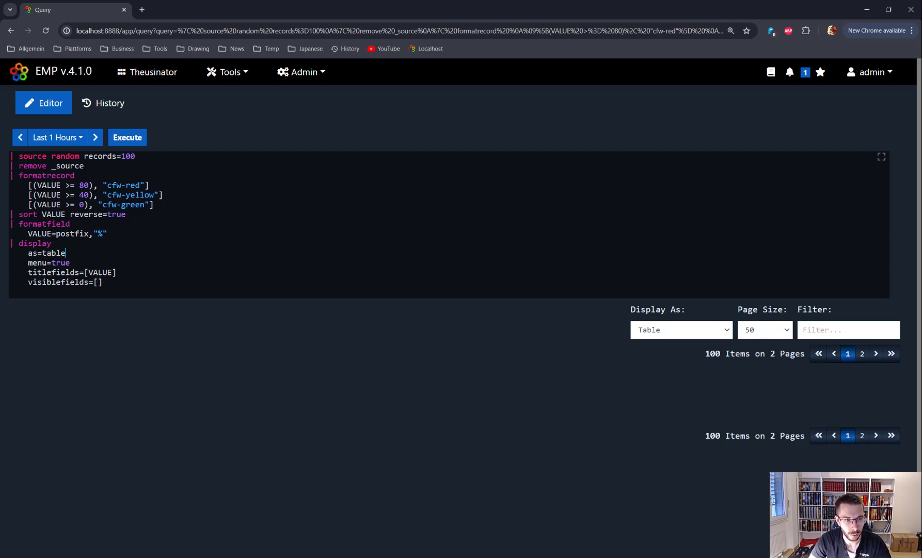
Examine the display command's menu and as parameters alongside the formats offered under Display As
double_click(67, 263)
left_click_drag(67, 262, 28, 263)
left_click(673, 329)
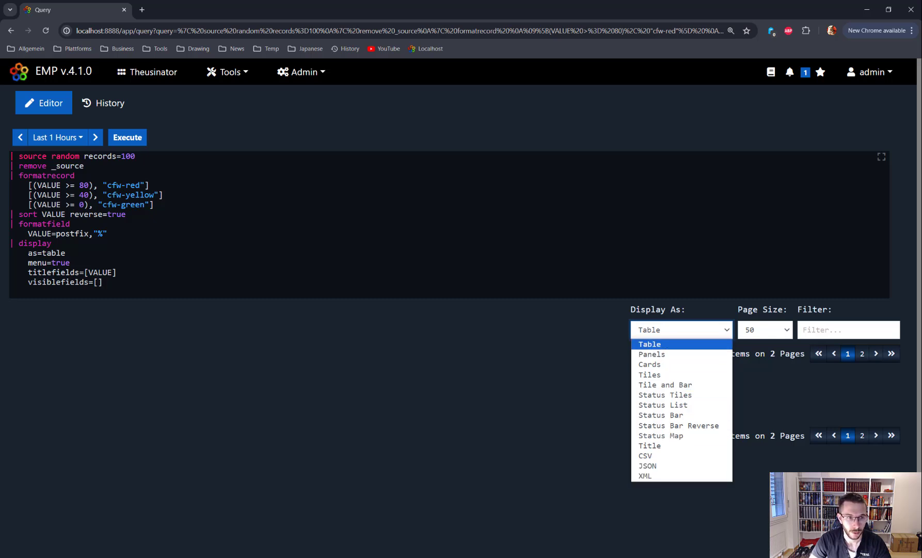
double_click(53, 253)
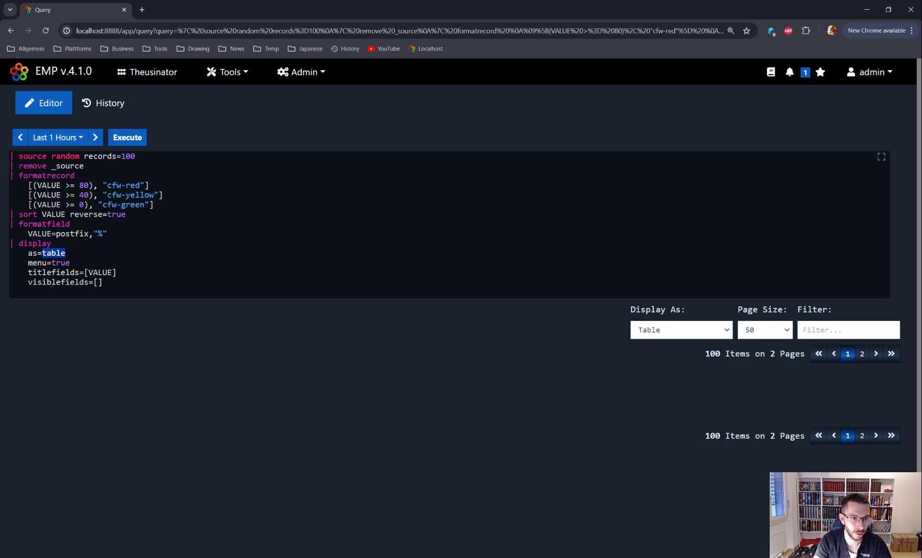
Disable the sort command with off, set the display command's as parameter to panels, and execute the query
left_click(19, 213)
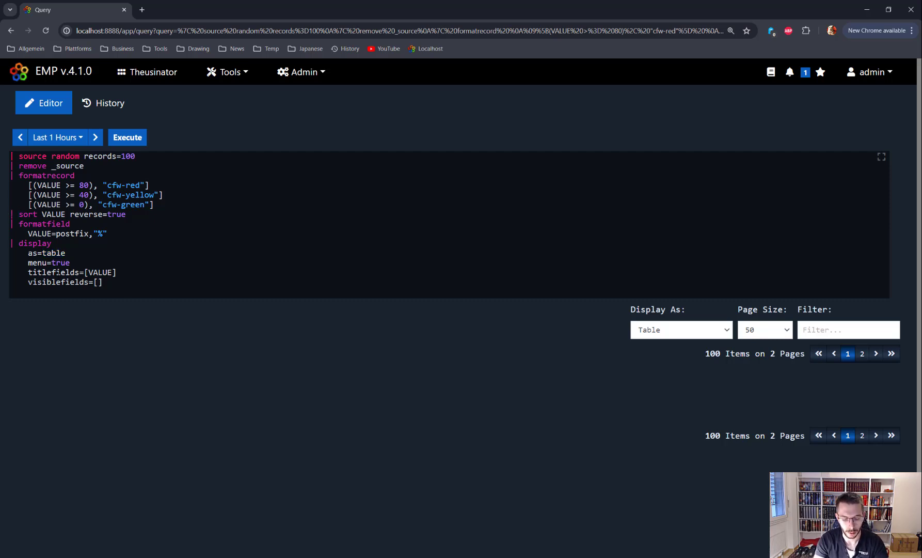
type("dff")
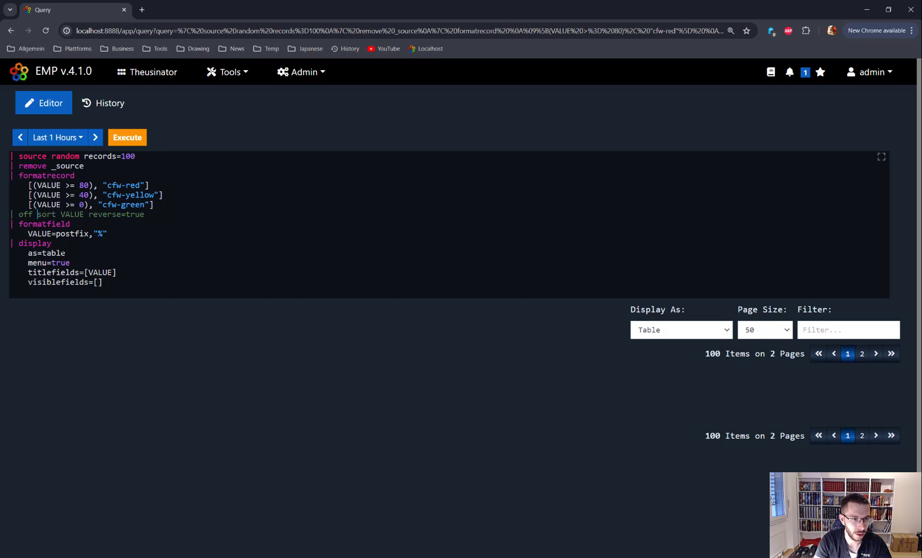
double_click(56, 253)
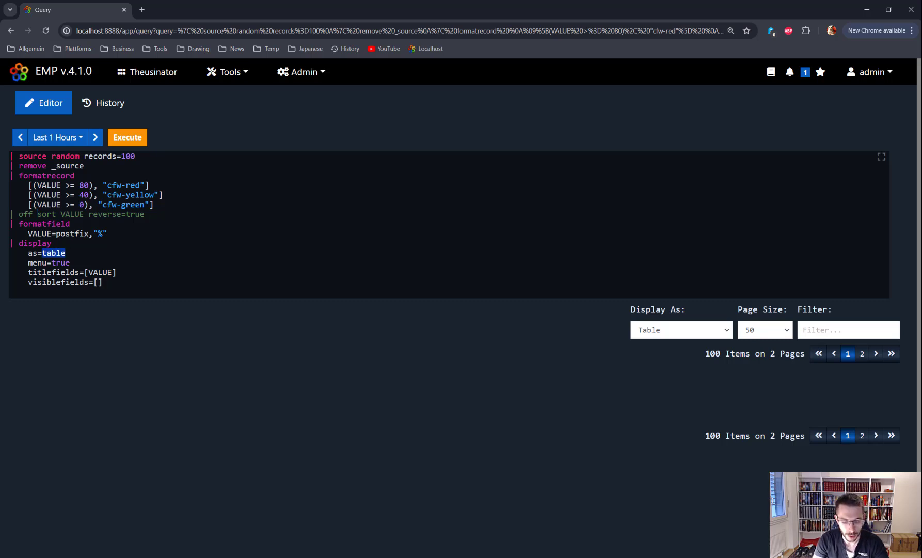
type("panels")
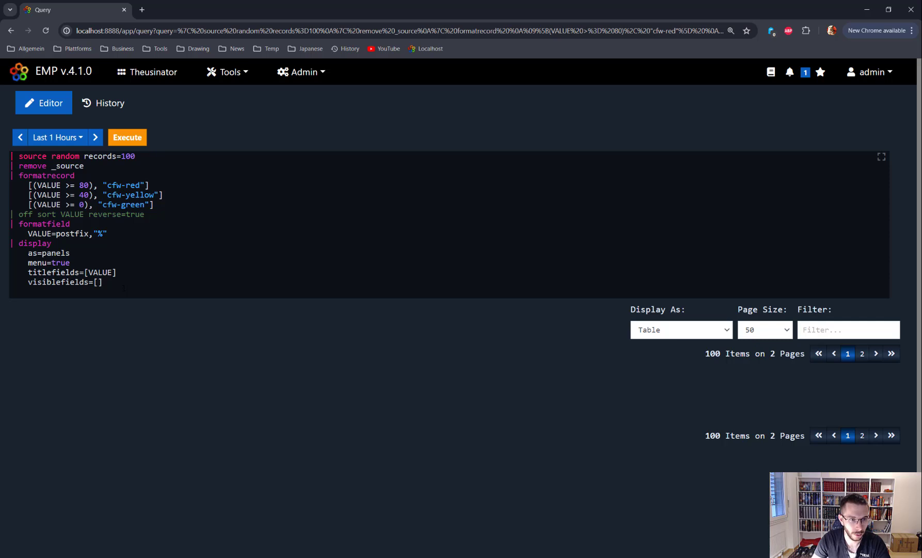
key("ctrl+Return")
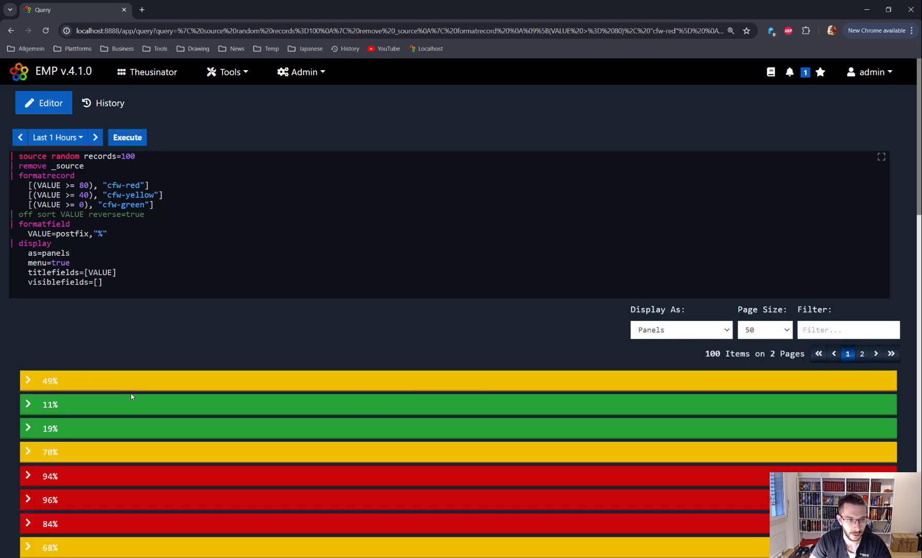
Expand the first panel and compare its title and body with the titlefields and visiblefields parameters
scroll(64, 380, "down", 2)
left_click(51, 286)
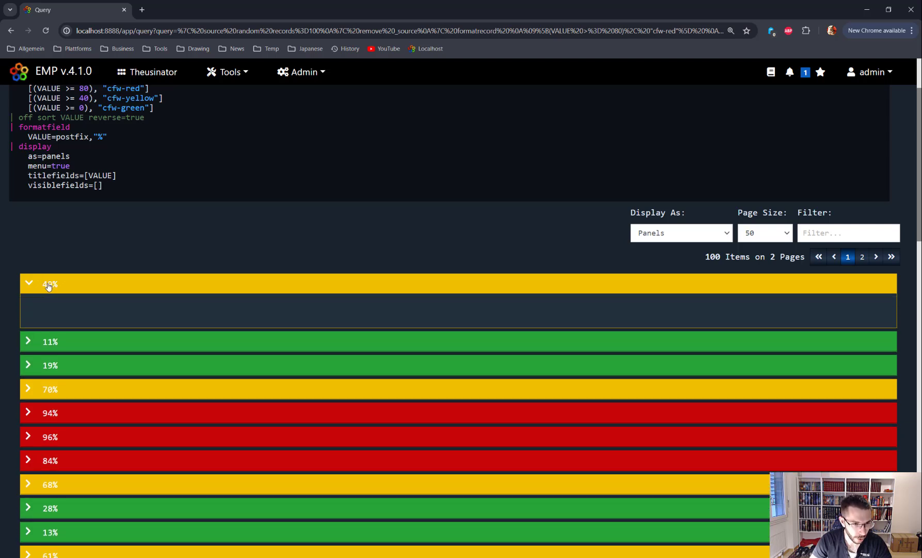
left_click_drag(41, 285, 66, 287)
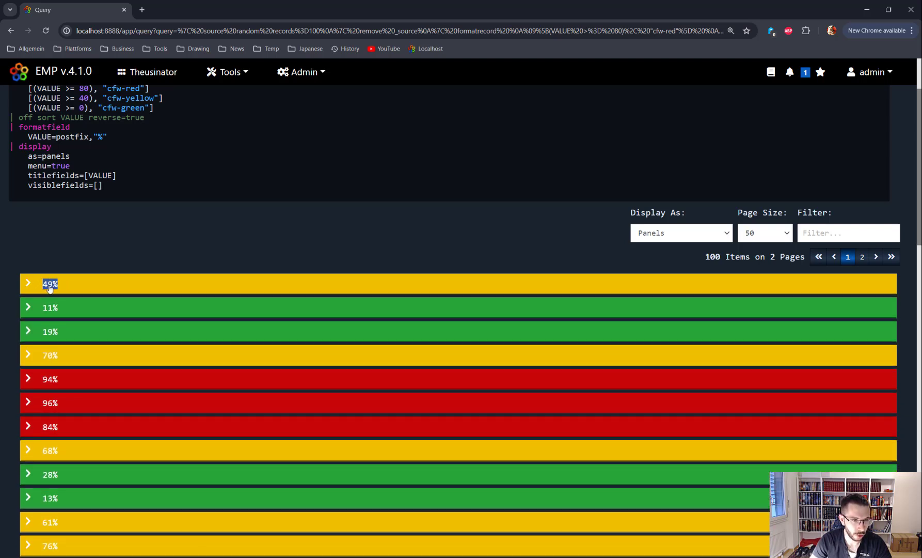
left_click(63, 284)
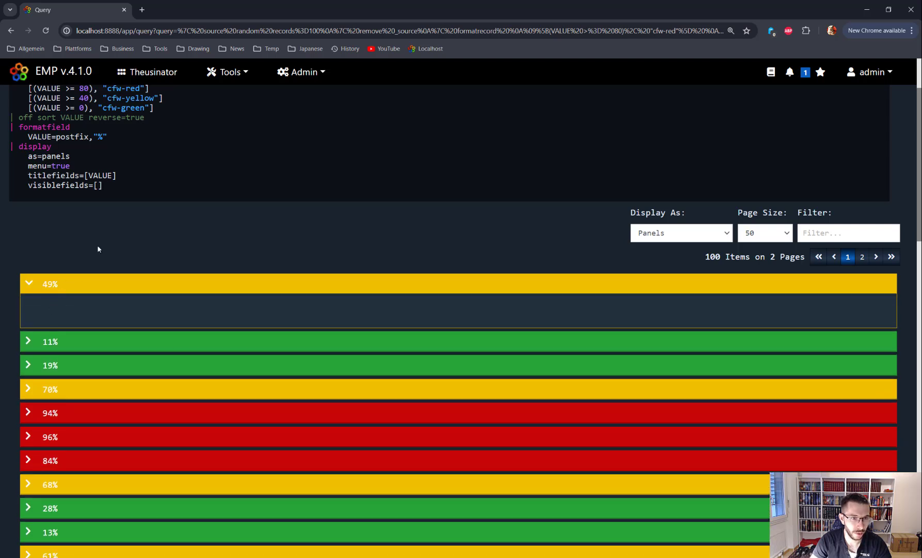
scroll(97, 249, "up", 2)
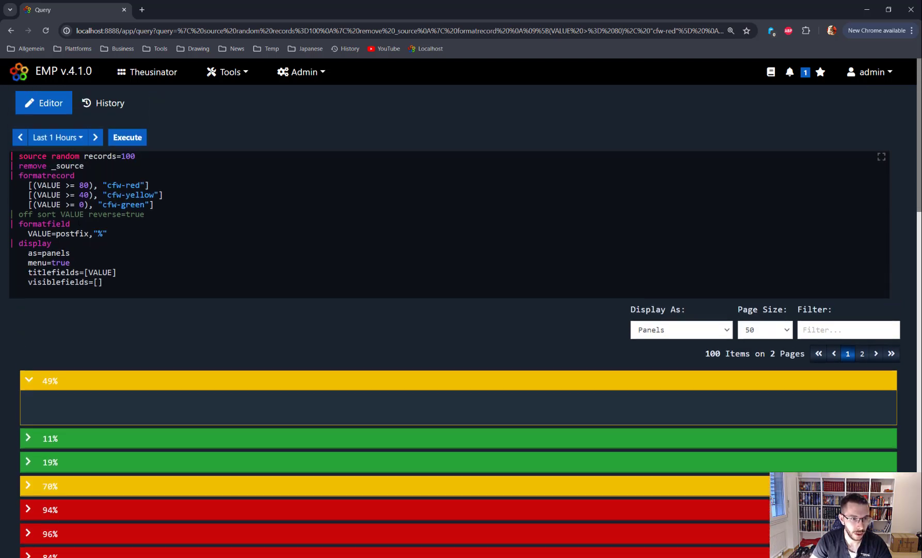
left_click_drag(27, 272, 116, 272)
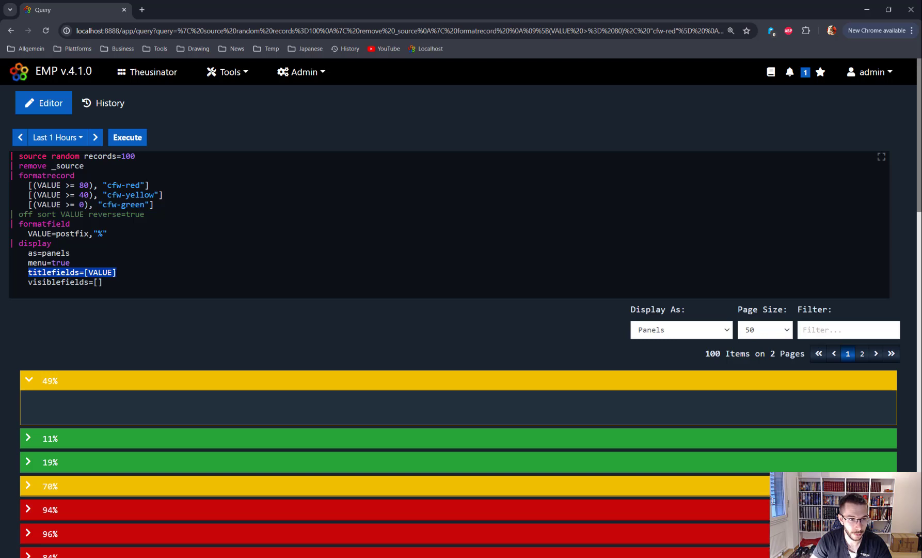
left_click_drag(28, 281, 103, 282)
Comment out the visiblefields parameter, execute the query, and check the fields listed in the first panel
key("Home")
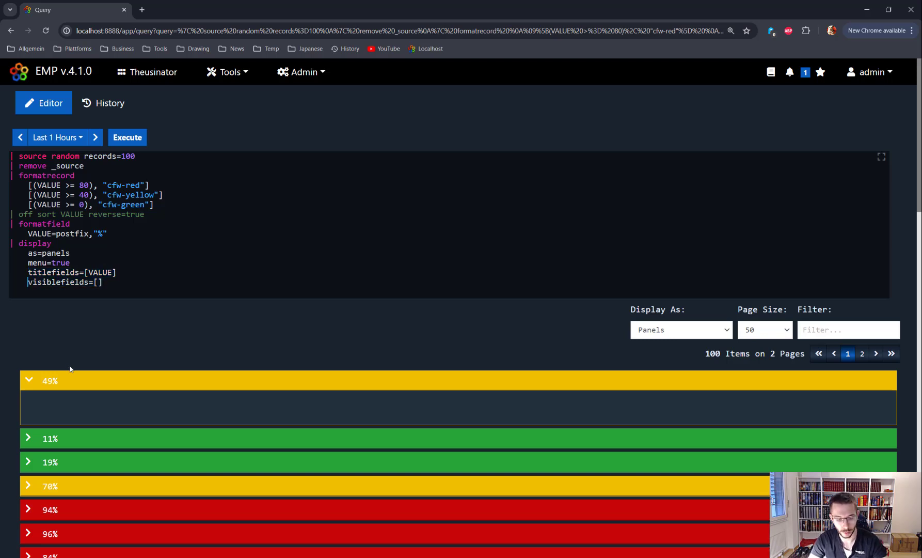
type("#")
key("ctrl+Return")
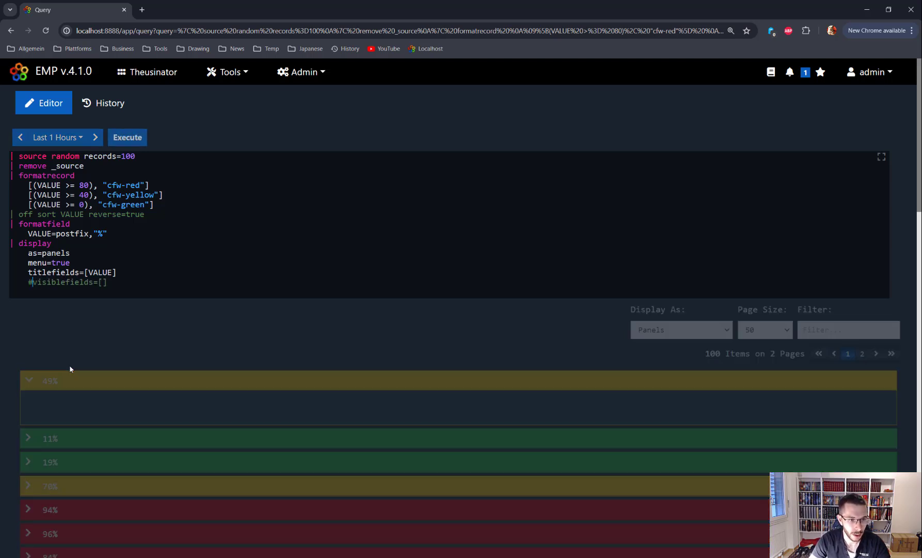
scroll(83, 406, "down", 1)
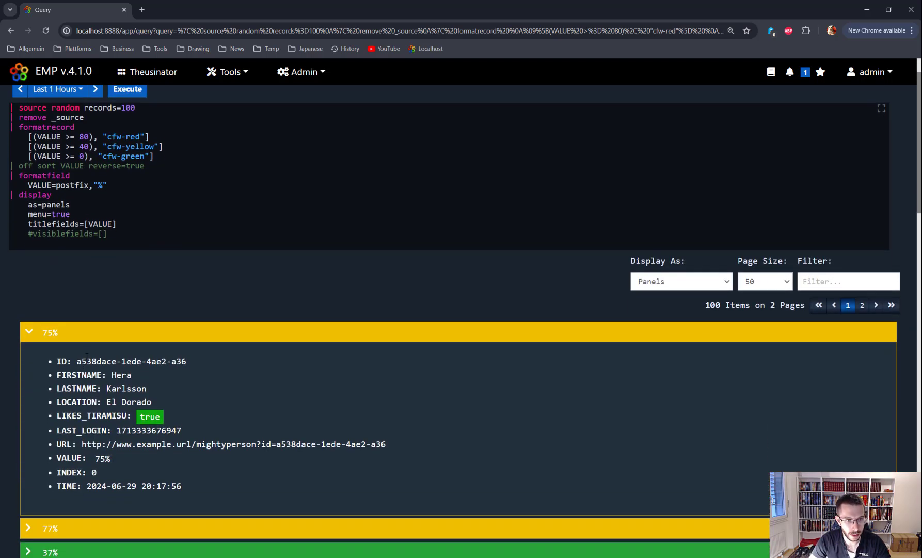
left_click_drag(59, 361, 194, 483)
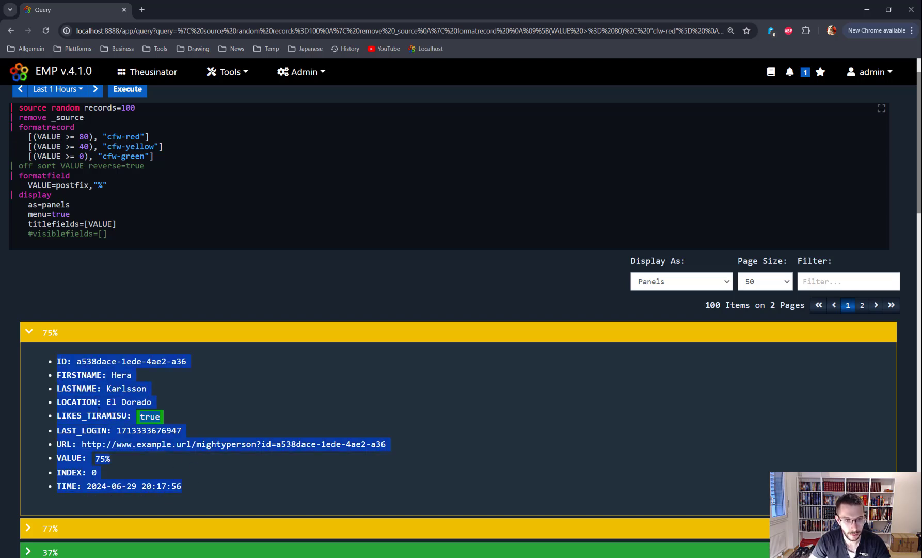
scroll(117, 255, "up", 1)
left_click(117, 255)
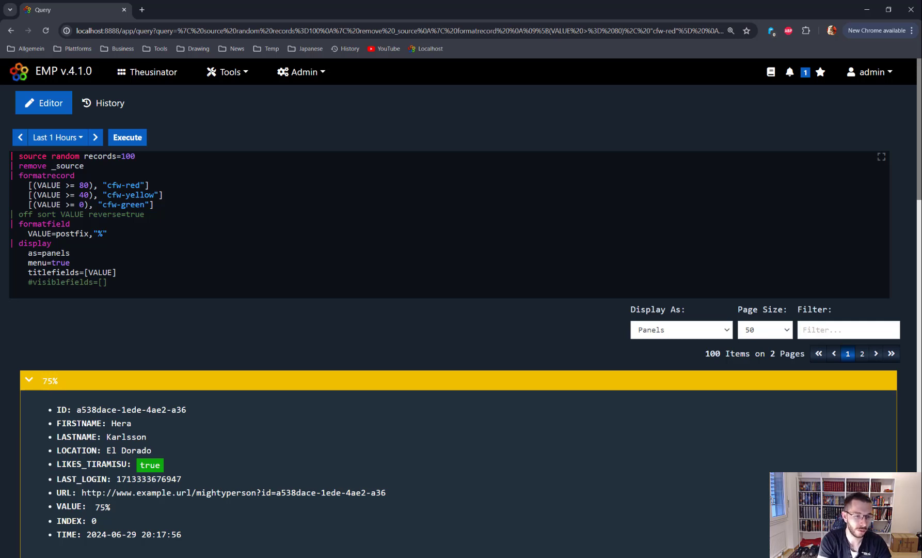
Add FIRSTNAME and LASTNAME ahead of VALUE in the titlefields array and execute the query
double_click(81, 424)
key("ctrl+c")
left_click(88, 273)
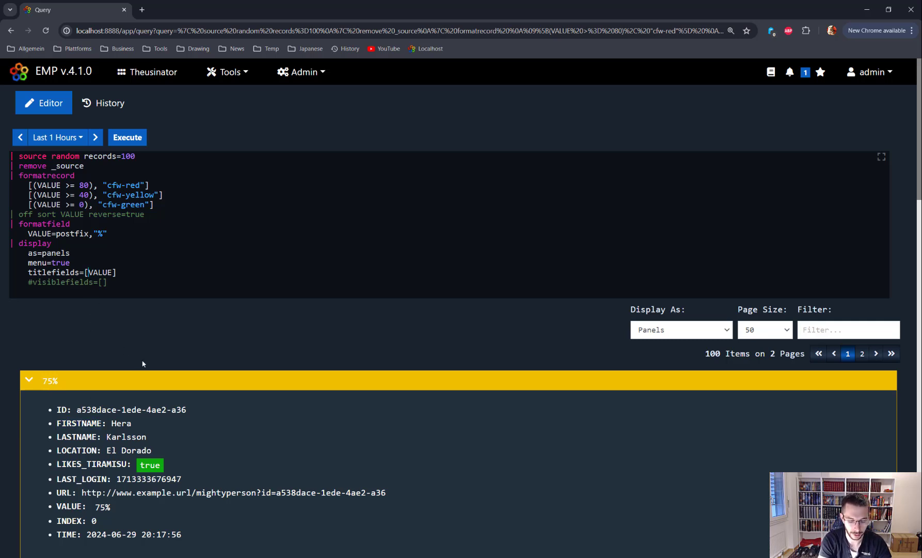
key("ctrl+v")
type(",")
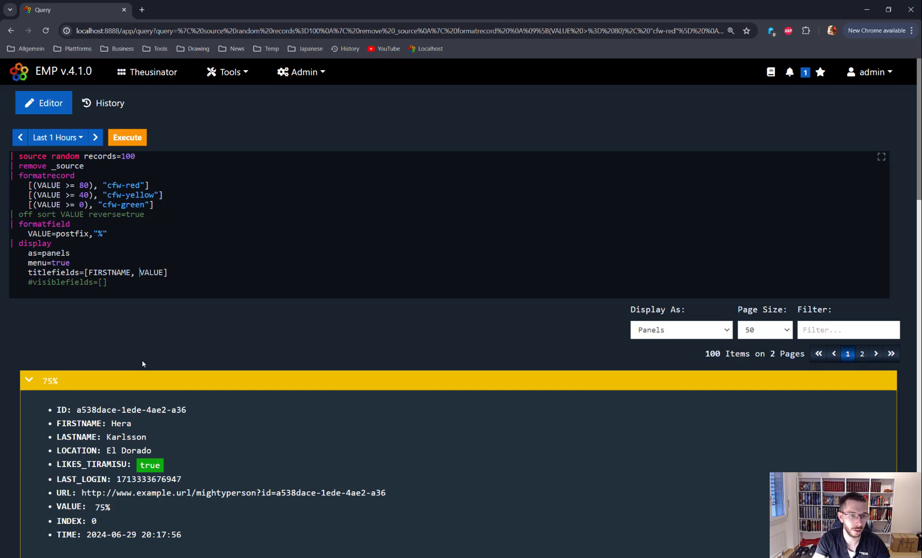
double_click(91, 436)
key("ctrl+c")
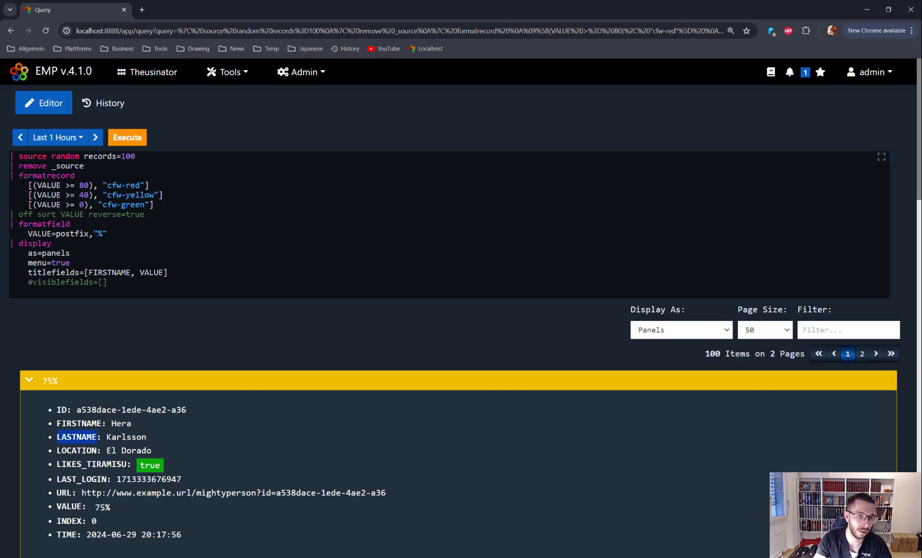
left_click(135, 272)
key("ctrl+v")
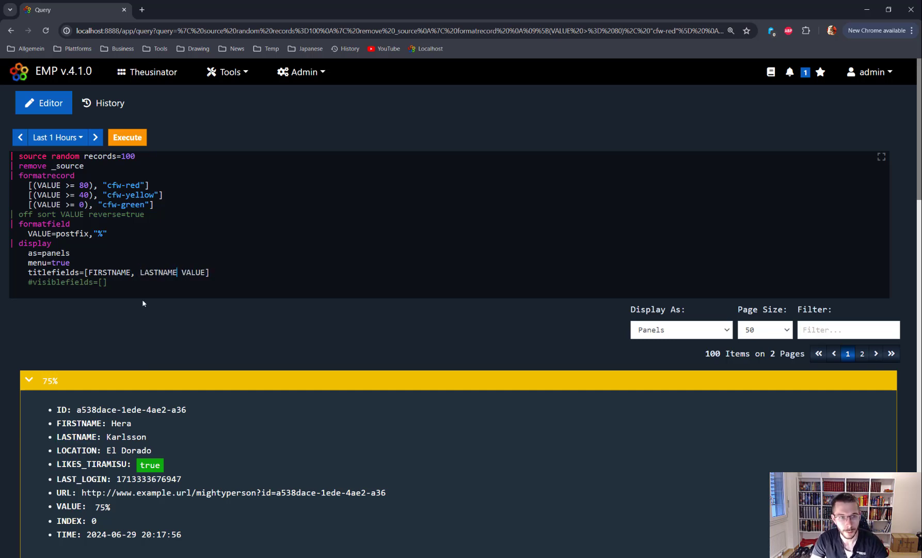
type(",")
key("ctrl+Return")
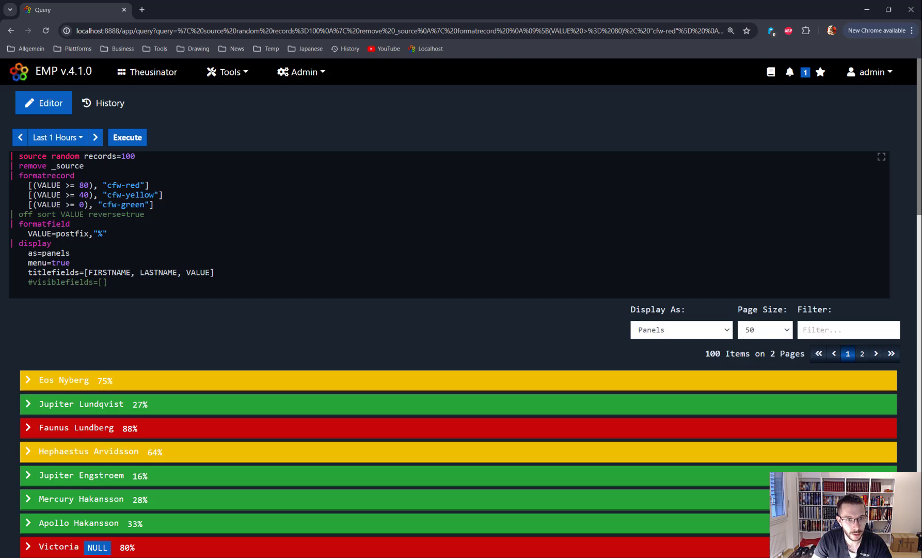
Look up titleformat in the display command's help and add that parameter on a new line below titlefields
key("Return")
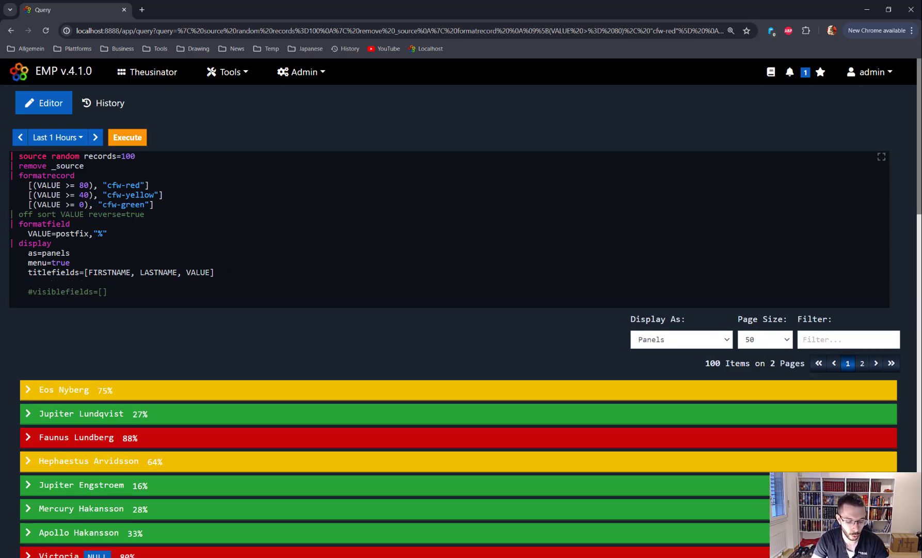
key("ctrl+space")
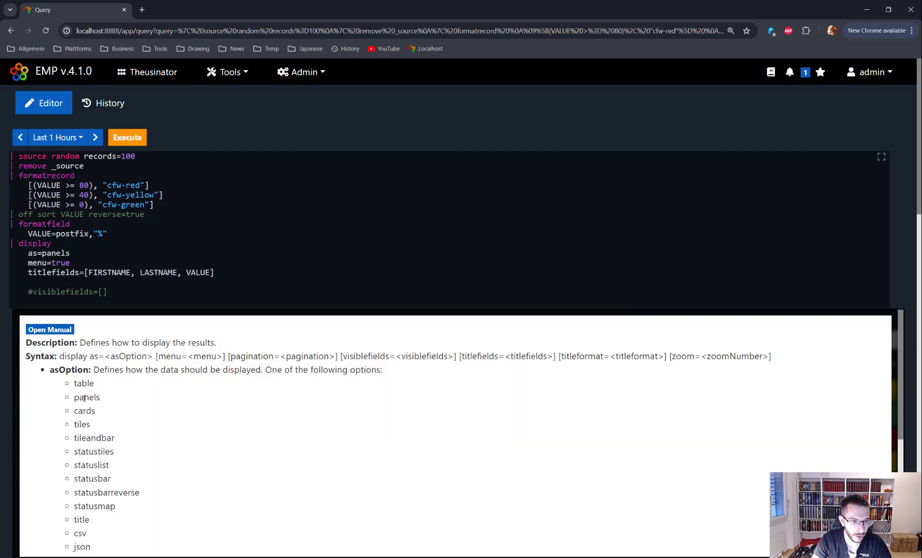
scroll(85, 397, "down", 2)
scroll(85, 397, "down", 4)
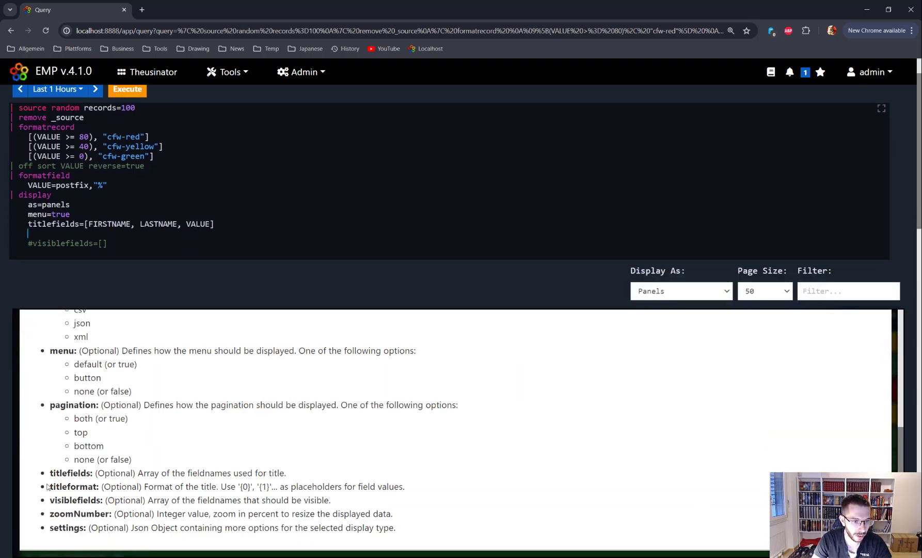
left_click_drag(51, 485, 100, 487)
key("ctrl+c")
left_click(49, 233)
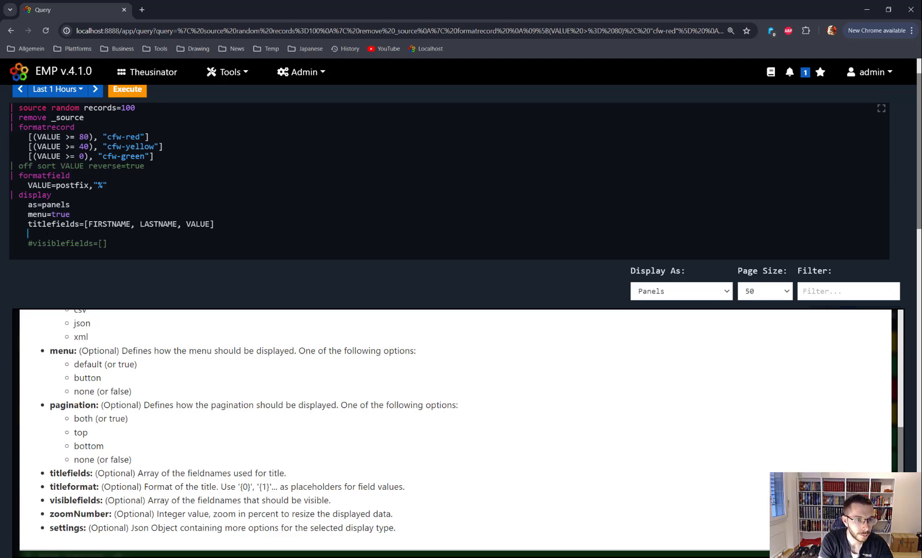
key("ctrl+v")
key("BackSpace")
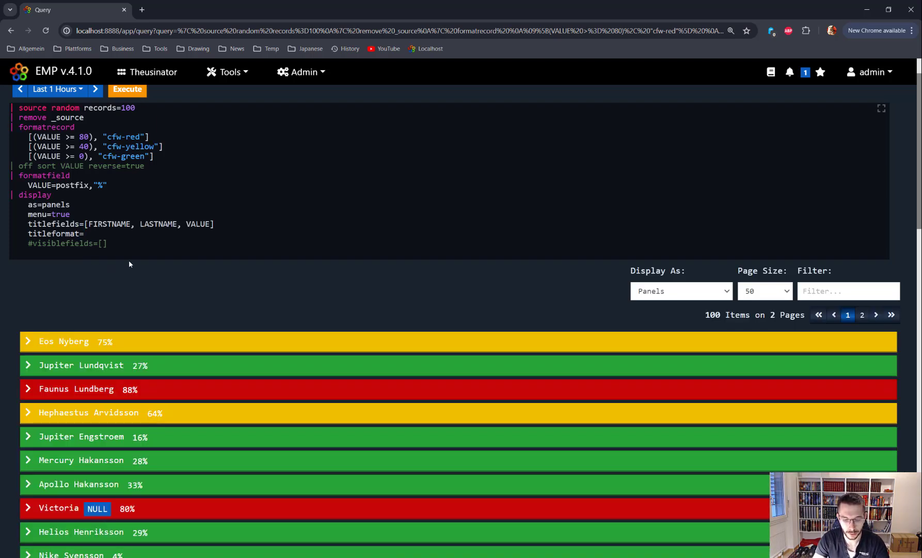
Set titleformat to "{0} {1} ({2})", execute the query, and check the title and contents of the first panel
type("=\"")
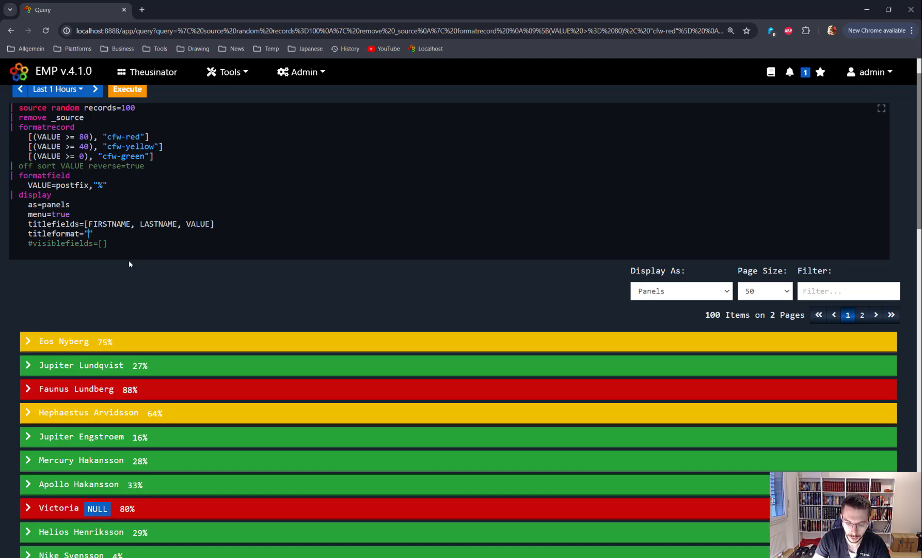
type("{")
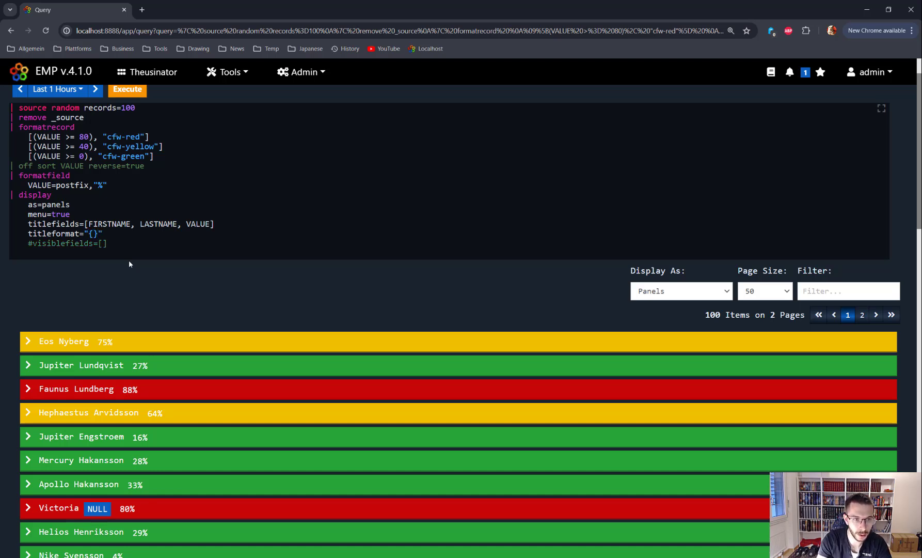
type("0}")
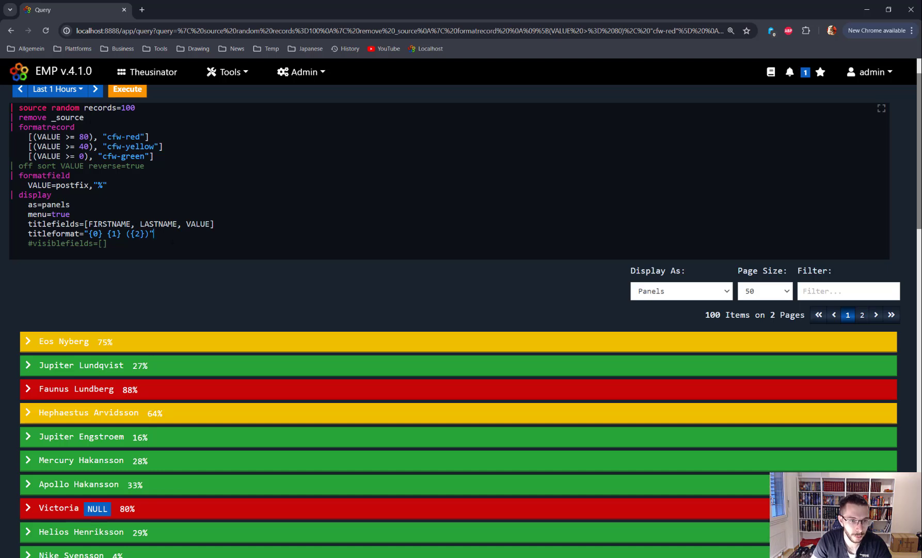
key("ctrl+Return")
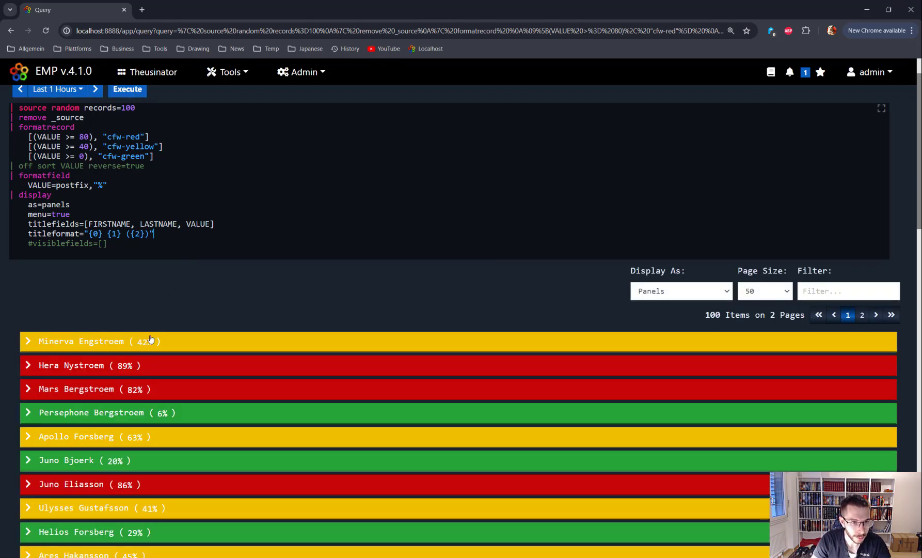
left_click_drag(137, 343, 155, 345)
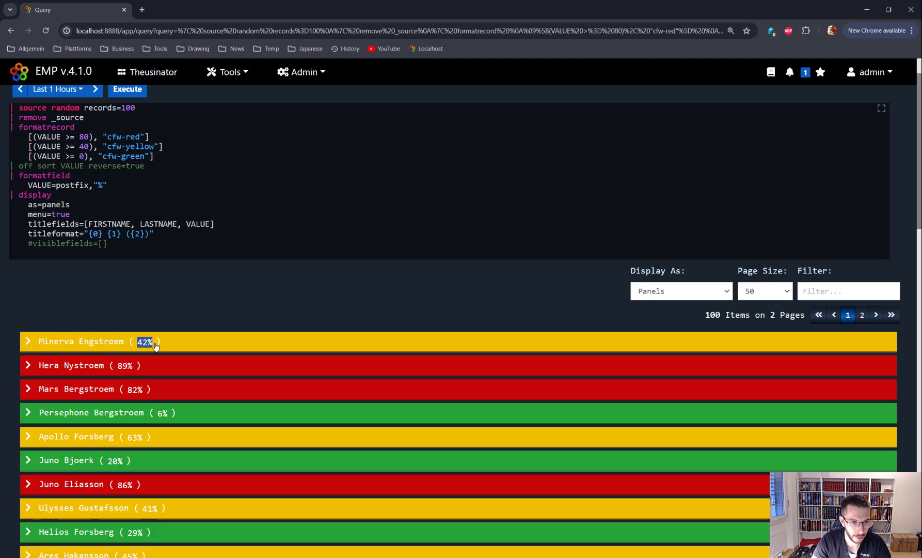
left_click(149, 345)
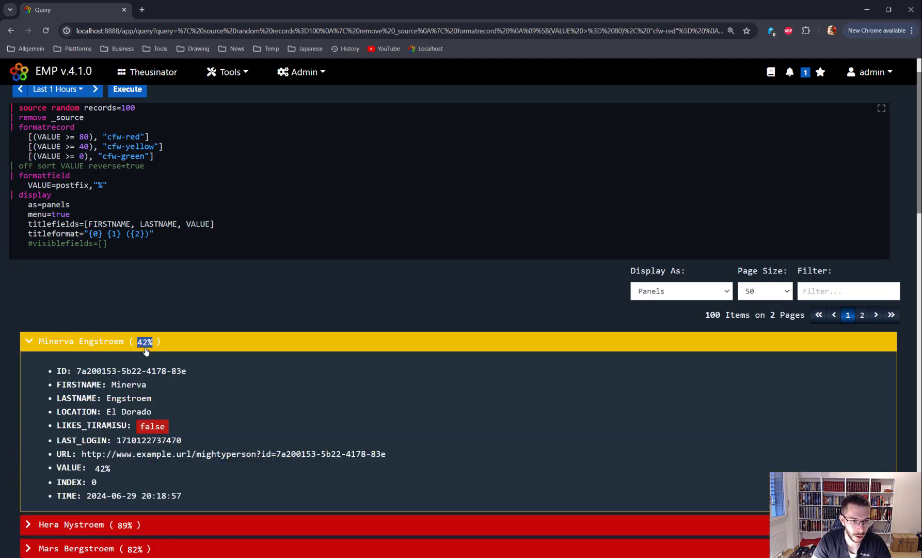
left_click(105, 343)
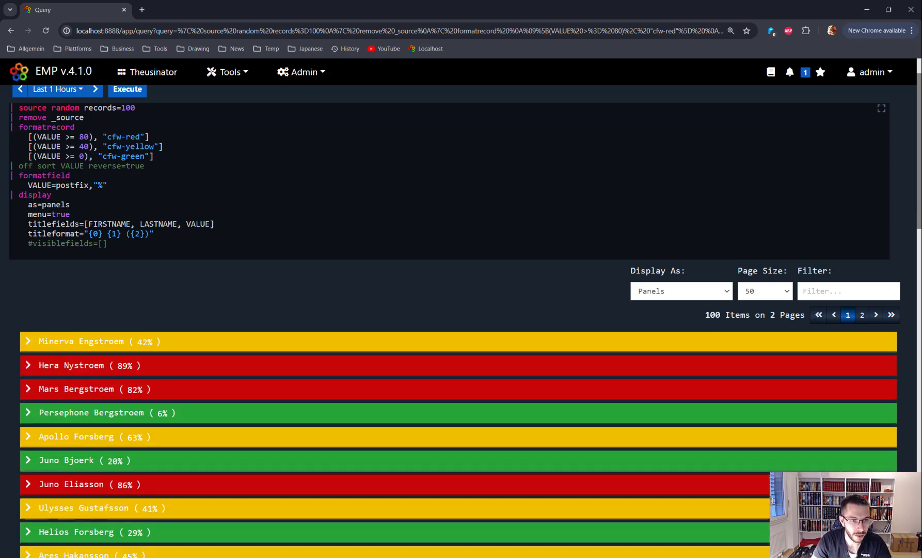
Change titleformat to "{0} {1}: {2}" and execute the query
left_click(126, 234)
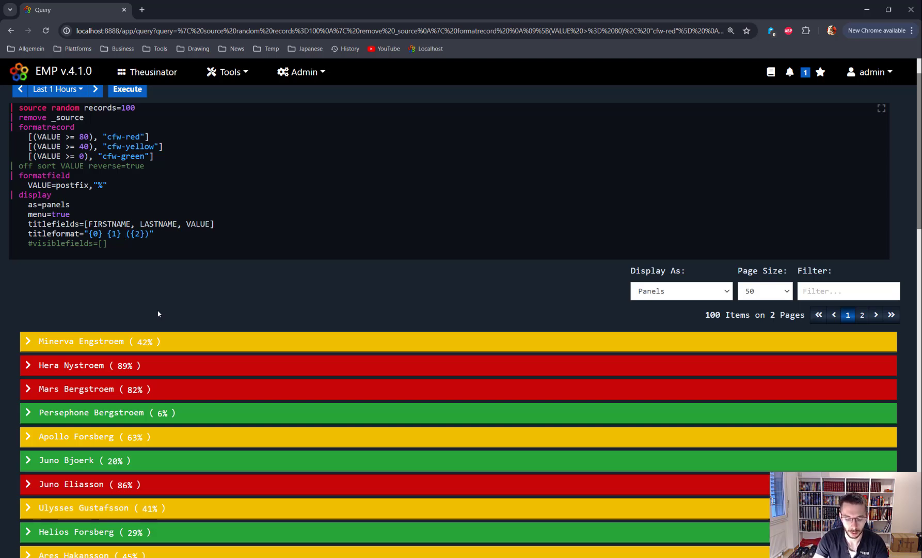
type(":")
key("Delete")
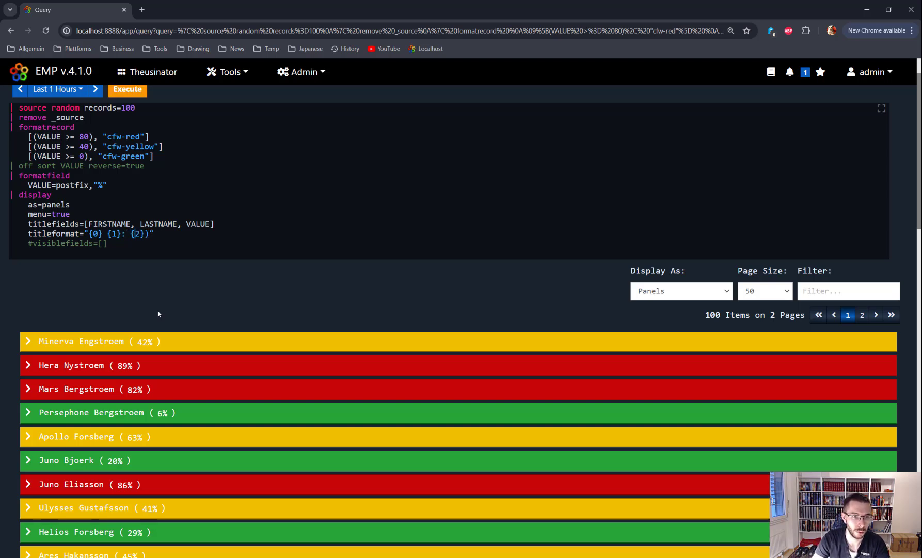
key("Right")
key("Right")
key("Right")
key("Delete")
key("ctrl+Return")
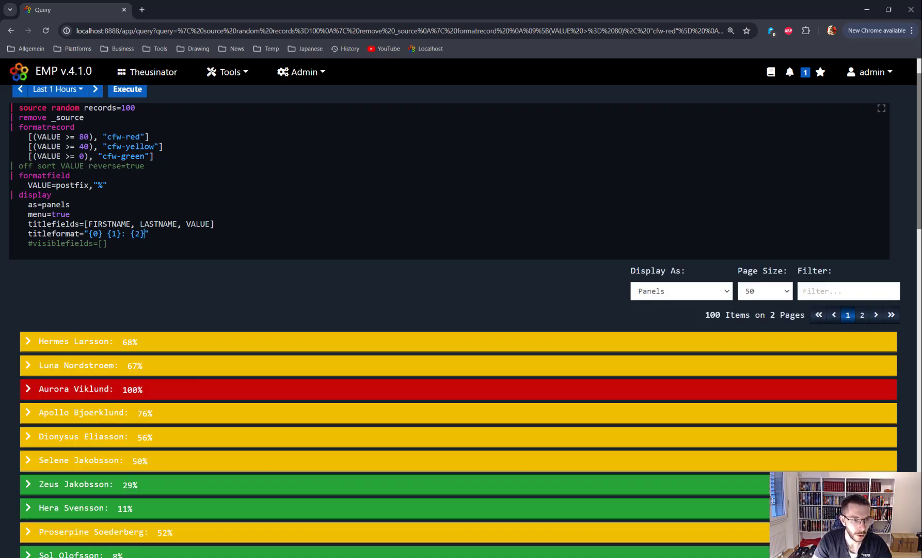
Remove FIRSTNAME from the titlefields array and the {0} placeholder from titleformat, and execute the query
double_click(116, 224)
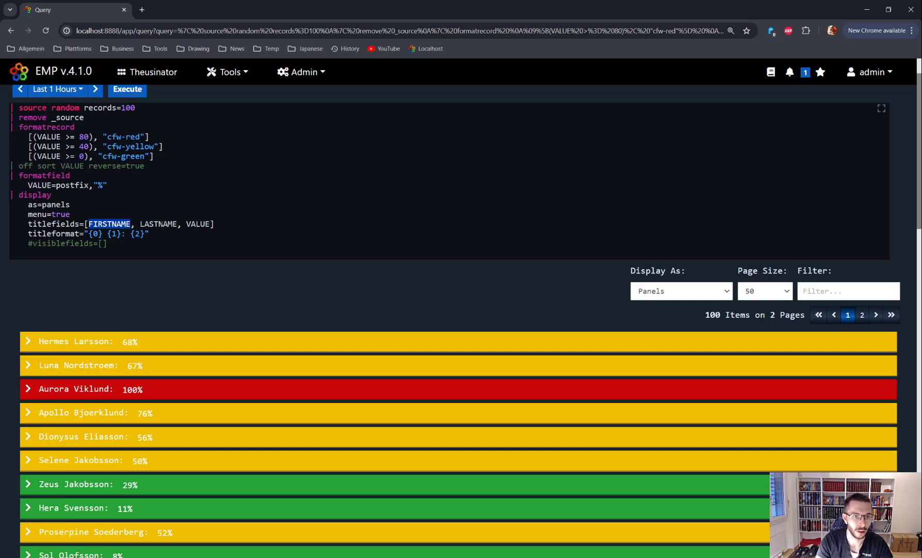
key("BackSpace")
key("Delete")
key("Delete")
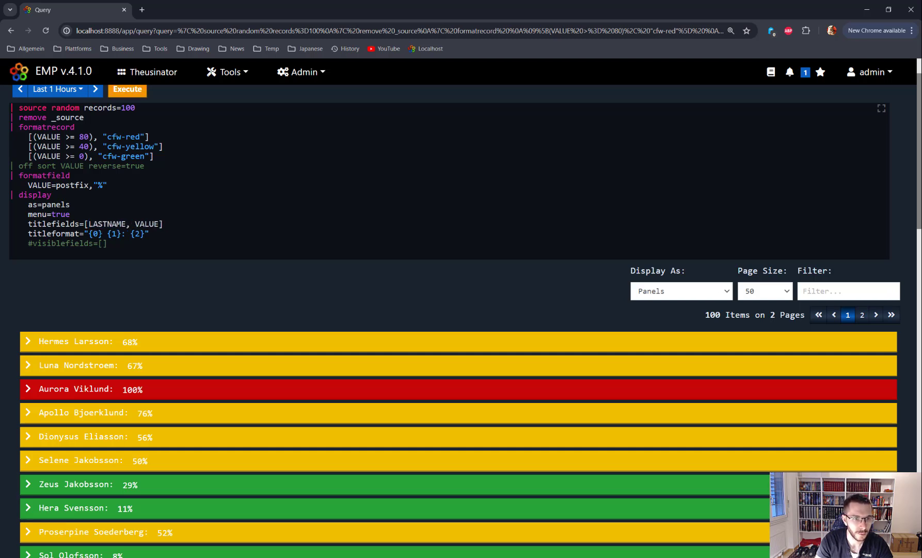
key("BackSpace")
key("BackSpace")
key("BackSpace")
key("BackSpace")
key("ctrl+Return")
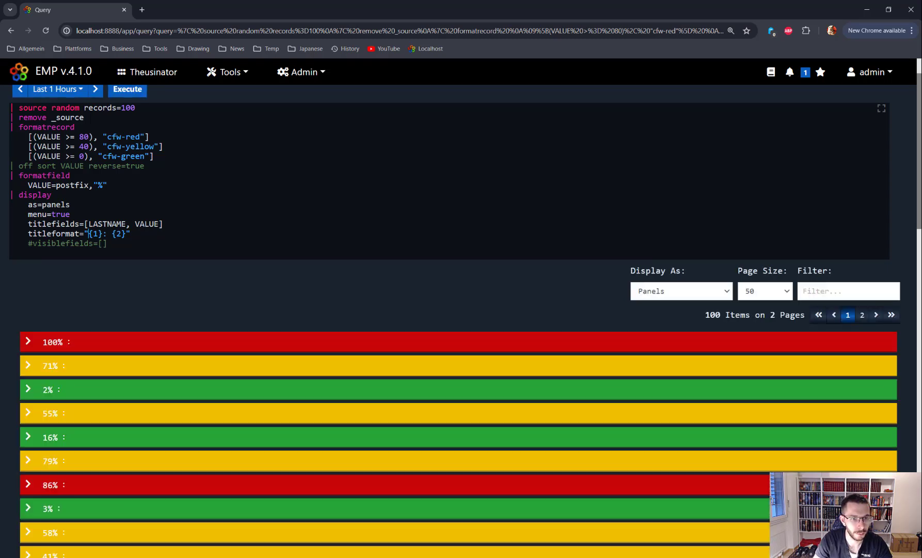
Renumber the placeholders so titleformat reads "{0}: {1}", execute the query, and check the panel titles
key("Right")
key("Right")
key("Right")
key("Left")
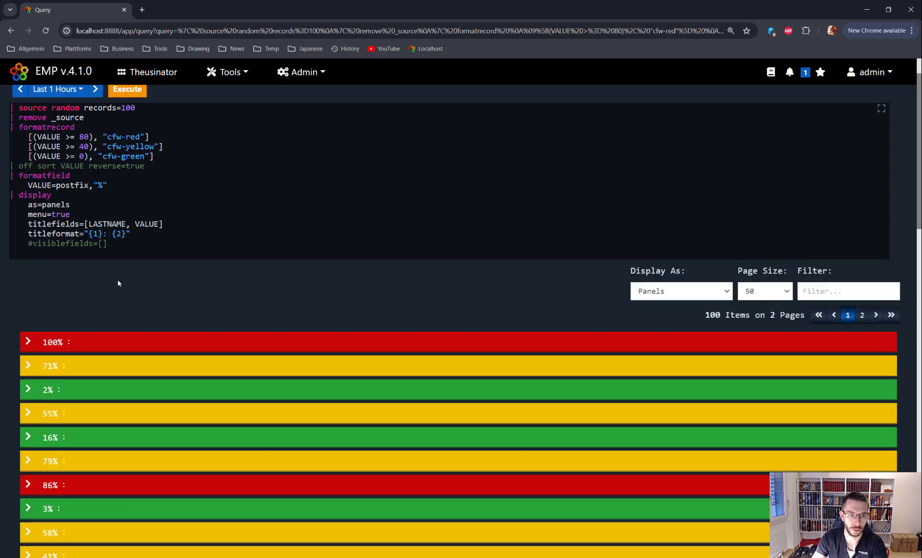
key("BackSpace")
type("0")
key("Right")
key("Right")
key("Right")
key("Right")
key("Right")
key("BackSpace")
type("1")
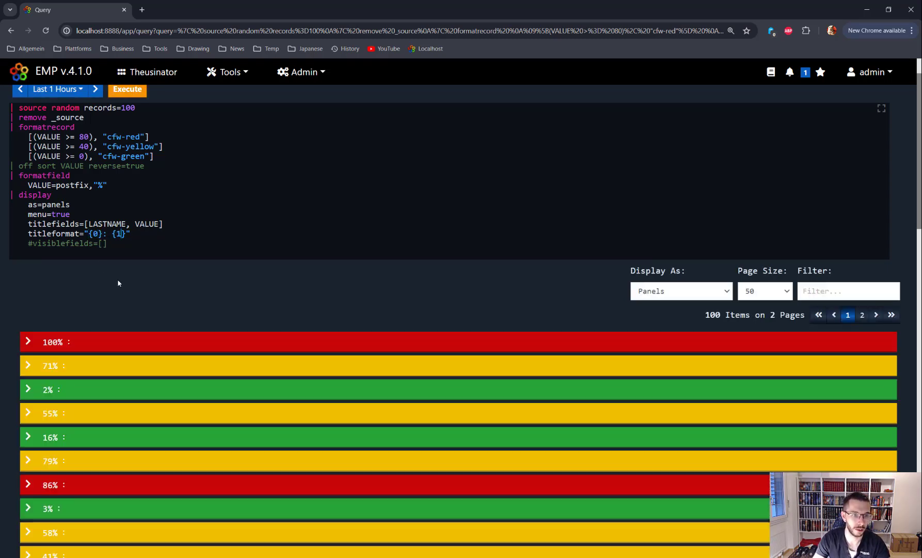
key("ctrl+Return")
scroll(87, 386, "down", 3)
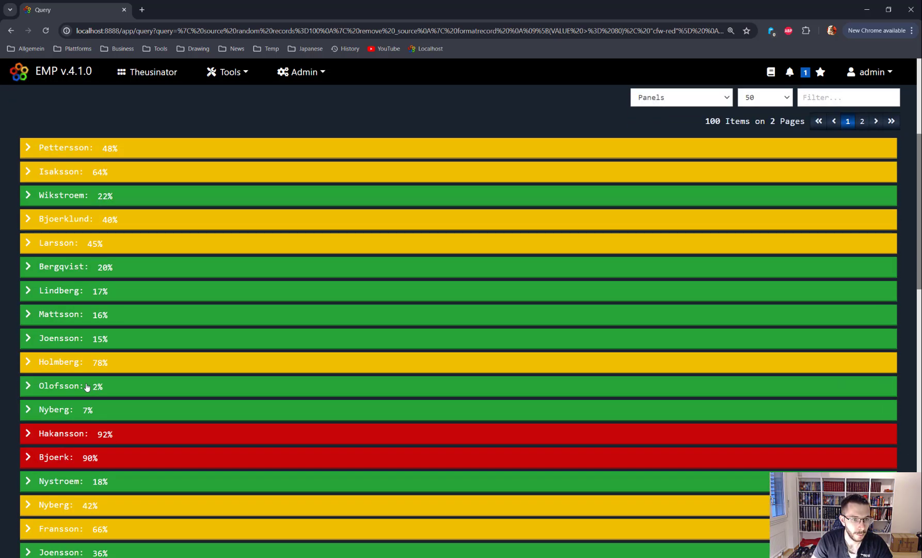
Change the display command's as parameter to cards, execute the query, and examine the titles and contents of the cards
scroll(86, 386, "up", 3)
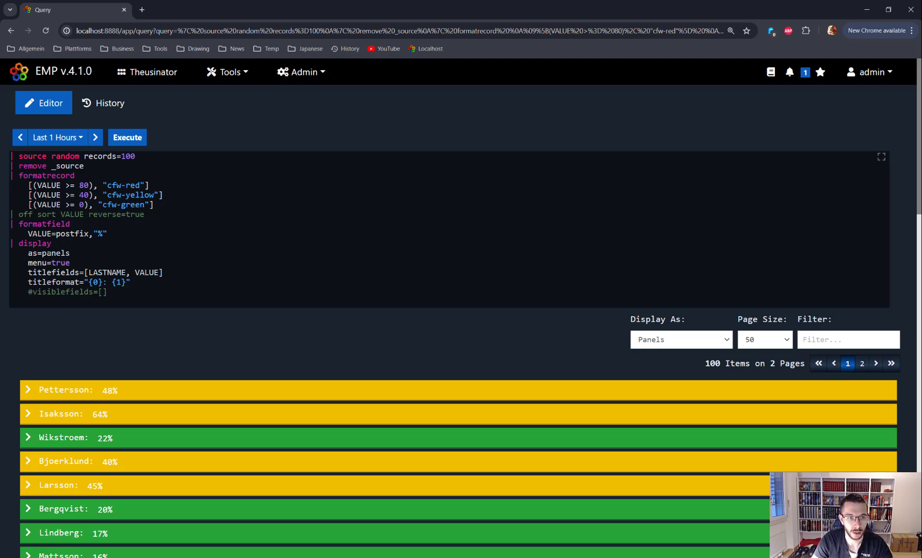
double_click(56, 253)
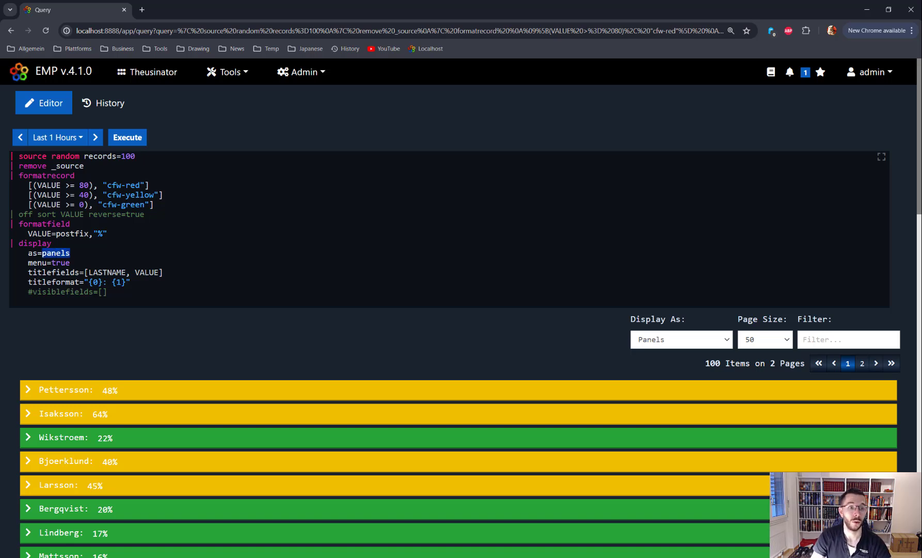
type("cards")
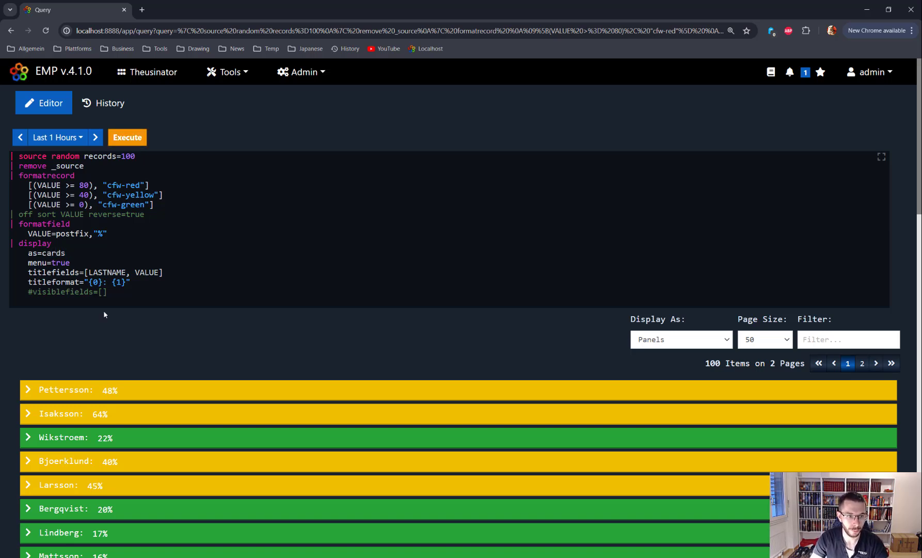
key("ctrl+Return")
scroll(96, 336, "down", 2)
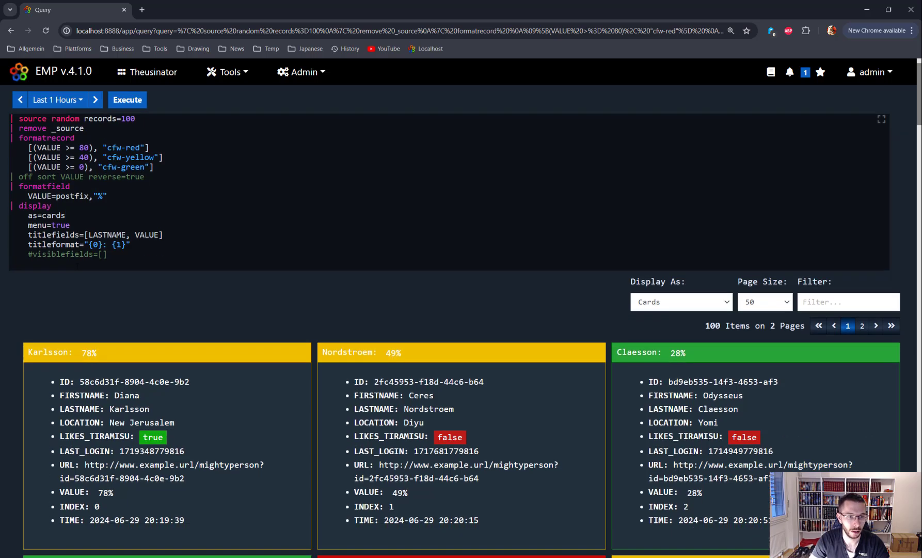
left_click_drag(116, 297, 27, 295)
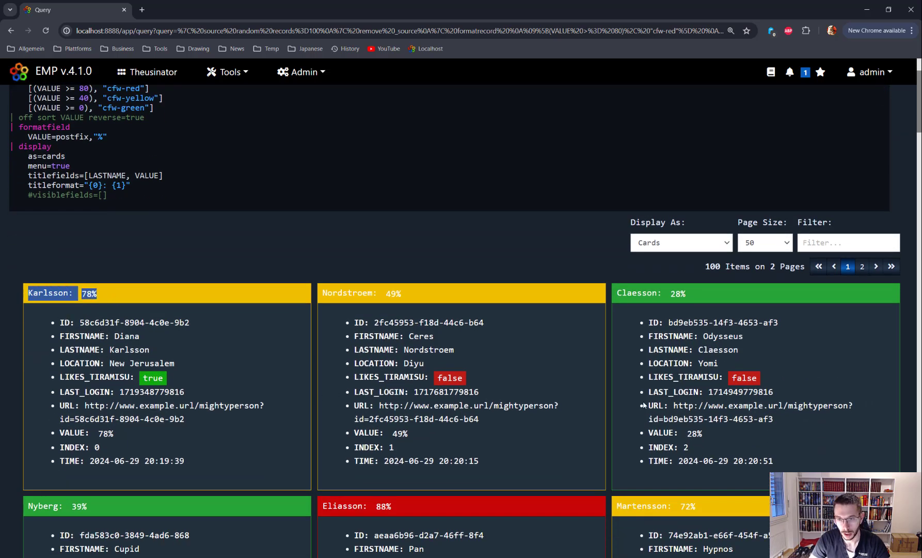
scroll(666, 269, "down", 1)
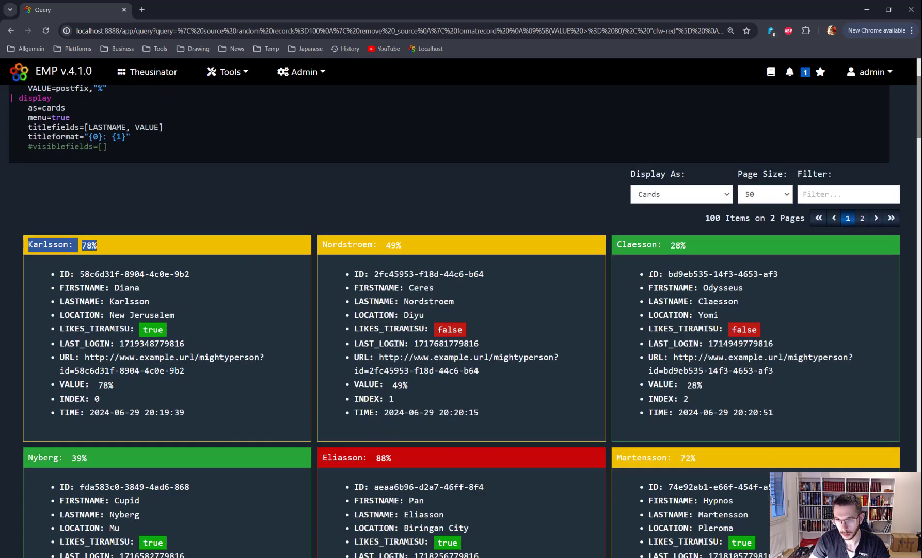
left_click_drag(649, 274, 805, 420)
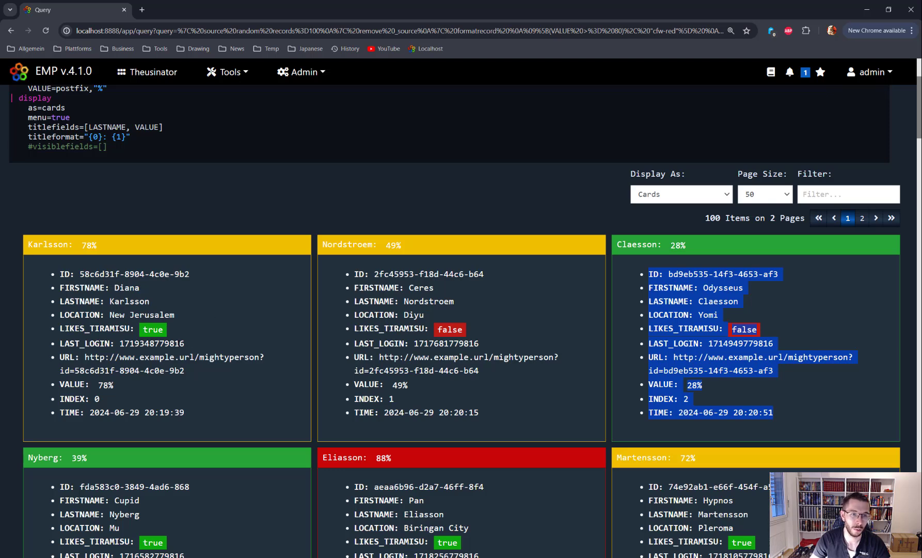
Uncomment visiblefields, fill its array with FIRSTNAME, LASTNAME, LIKES_TIRAMISU, URL, and execute the query
scroll(92, 309, "up", 3)
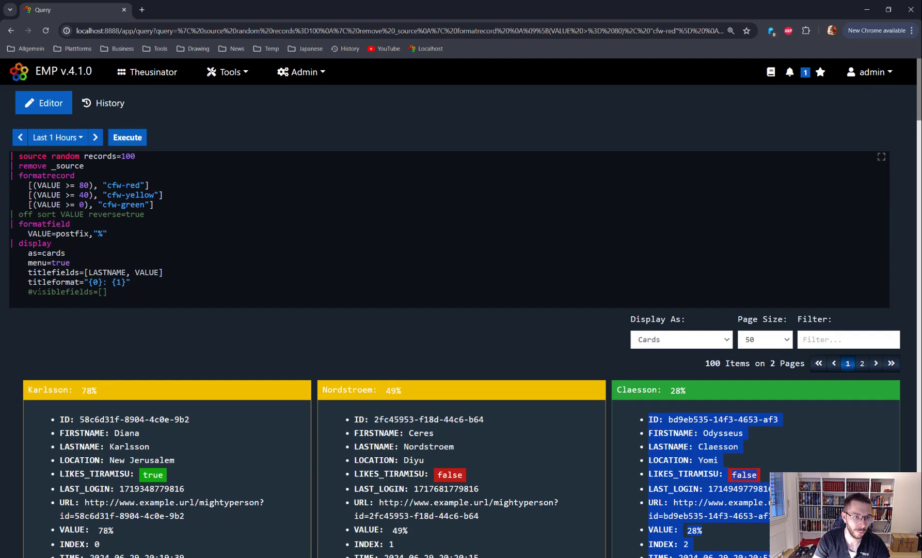
left_click(33, 293)
key("BackSpace")
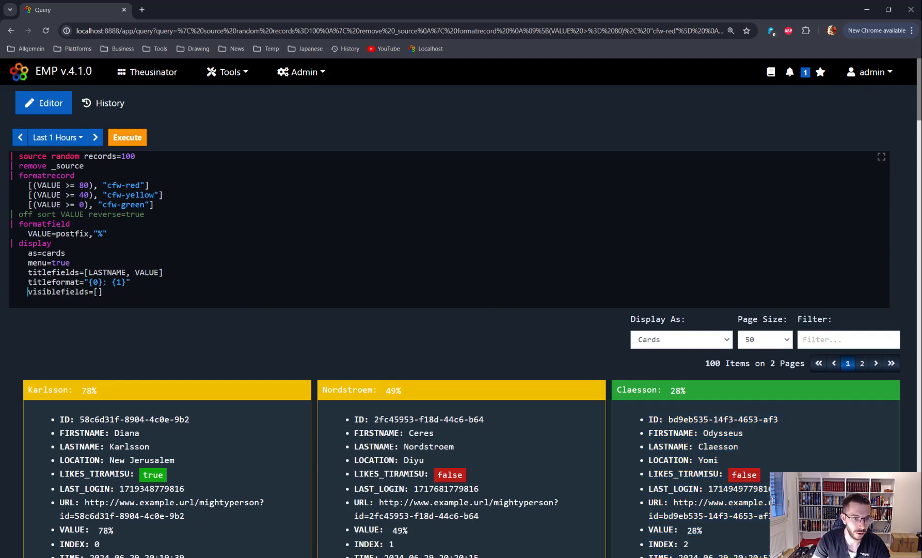
type("FIRSTNAME, ")
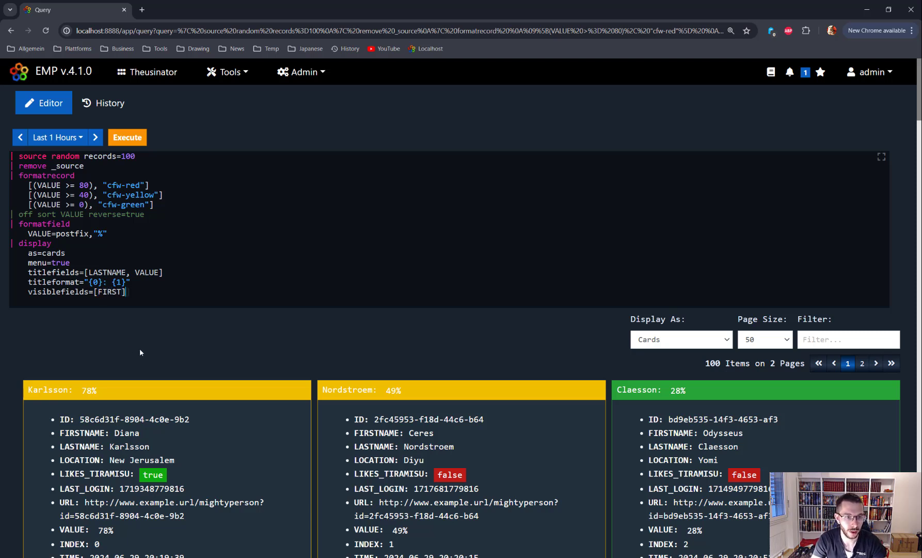
type("LASTN")
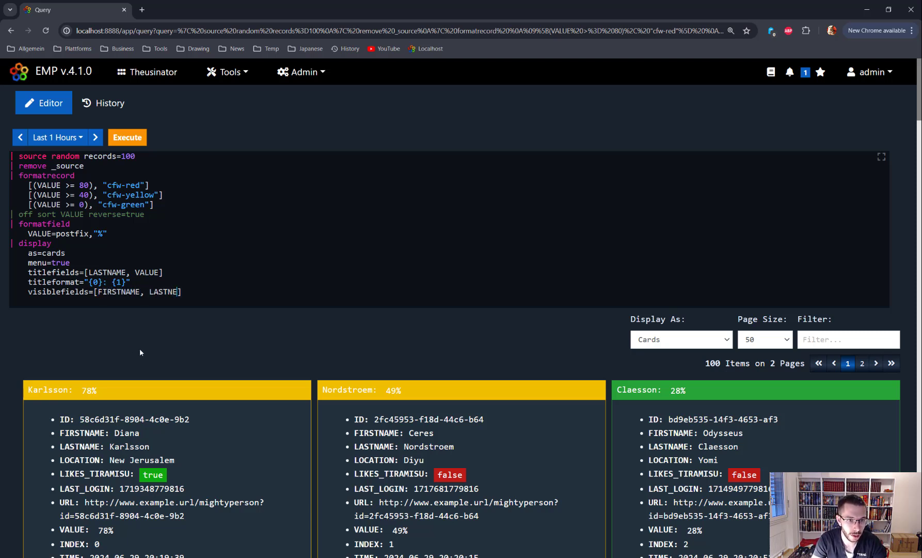
type("AME, ")
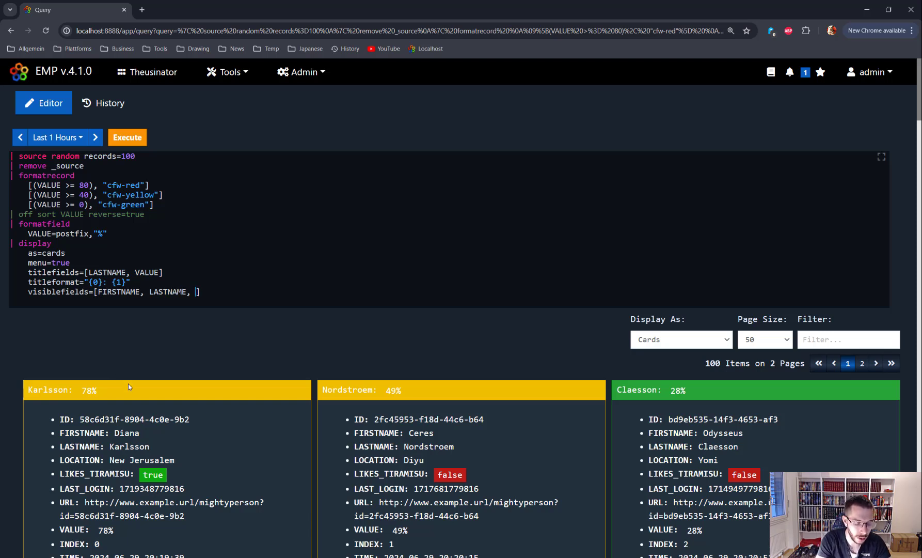
type("LIKES_TI")
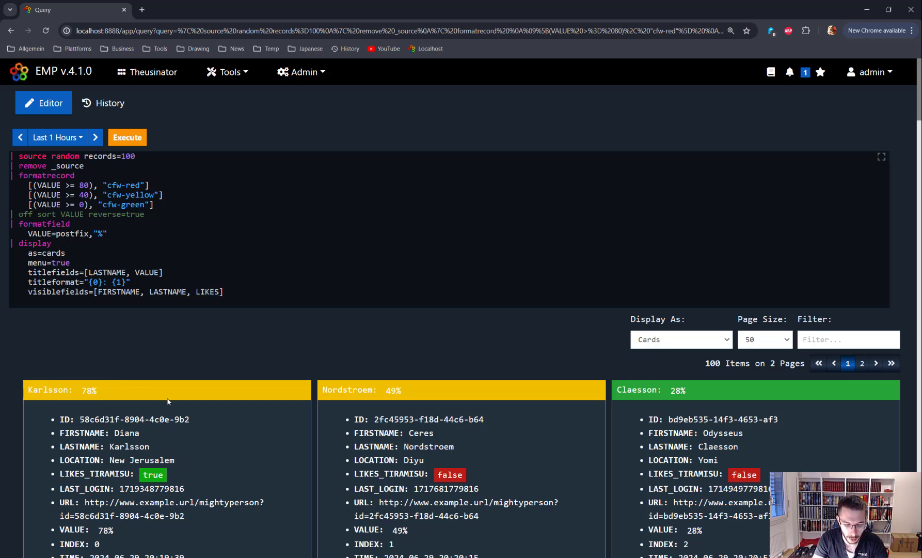
type("RAM")
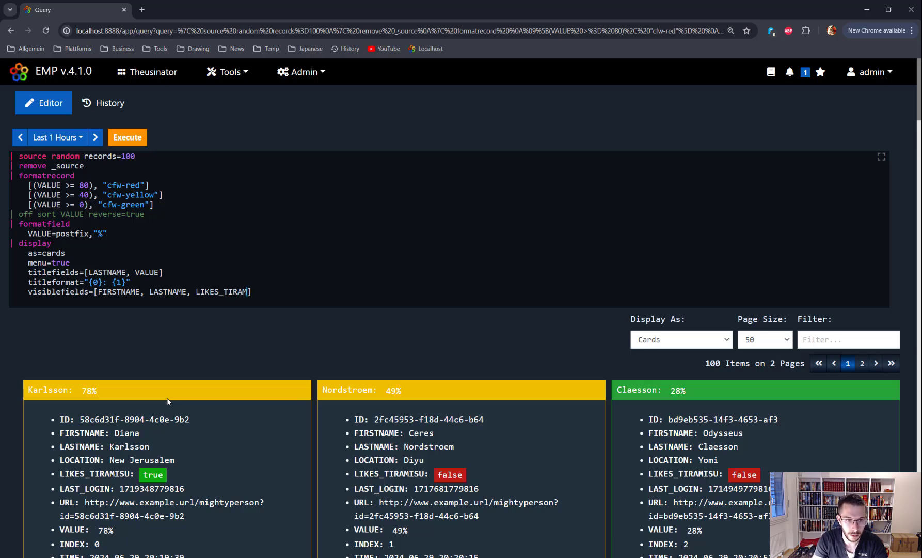
type("ISU")
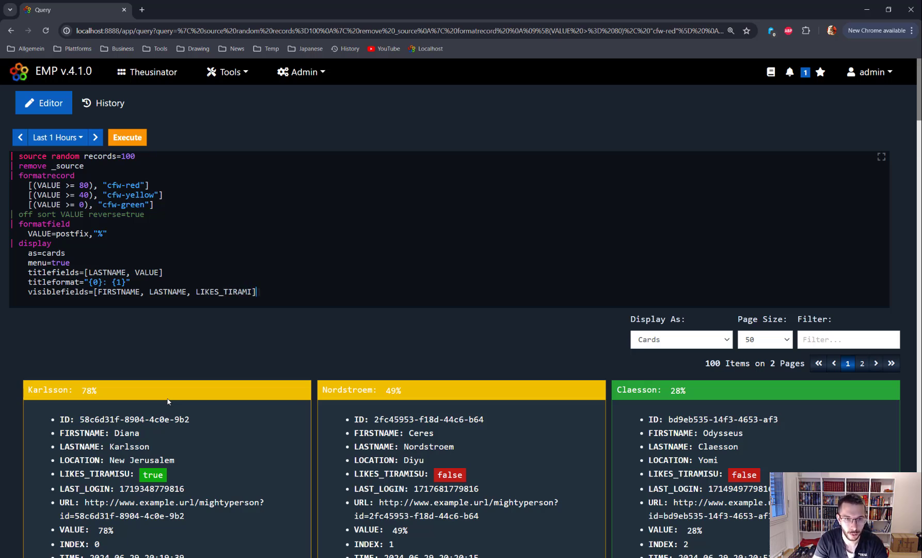
type(", ")
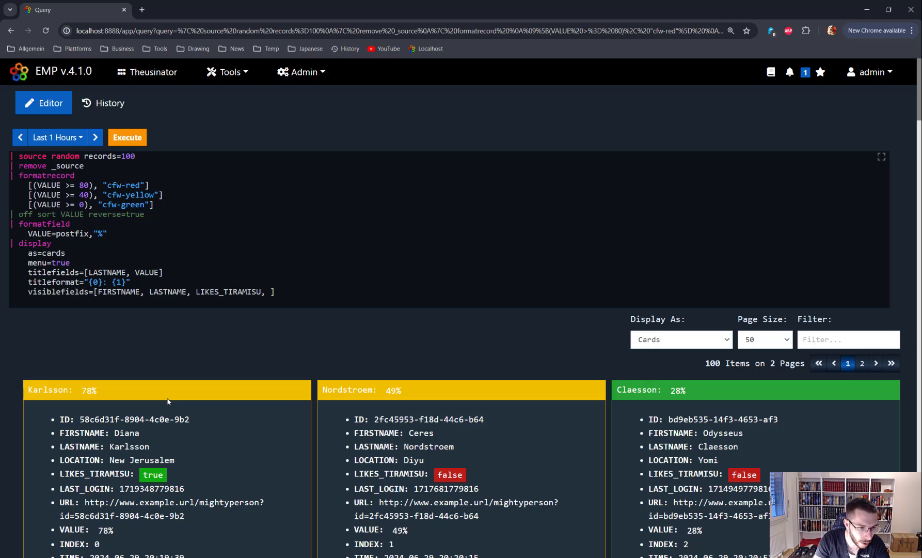
type("URL")
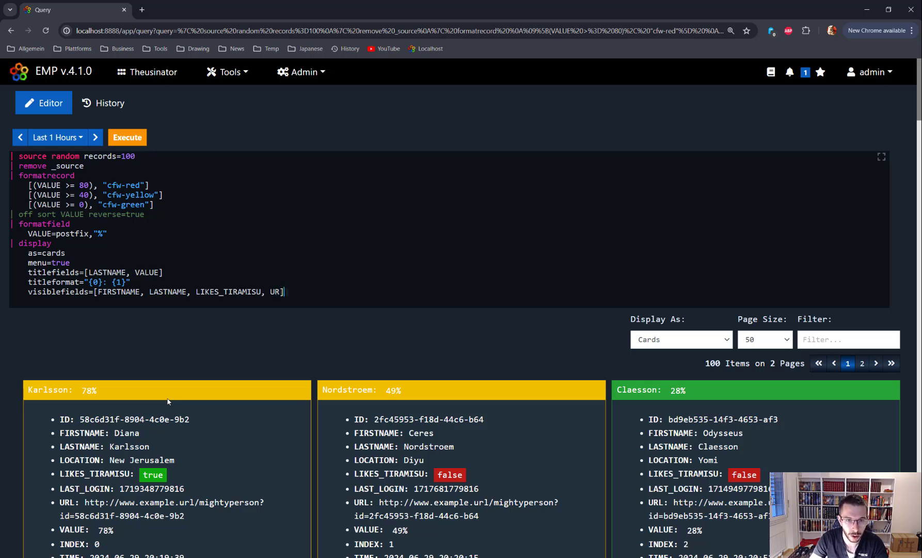
key("ctrl+Return")
scroll(165, 423, "down", 3)
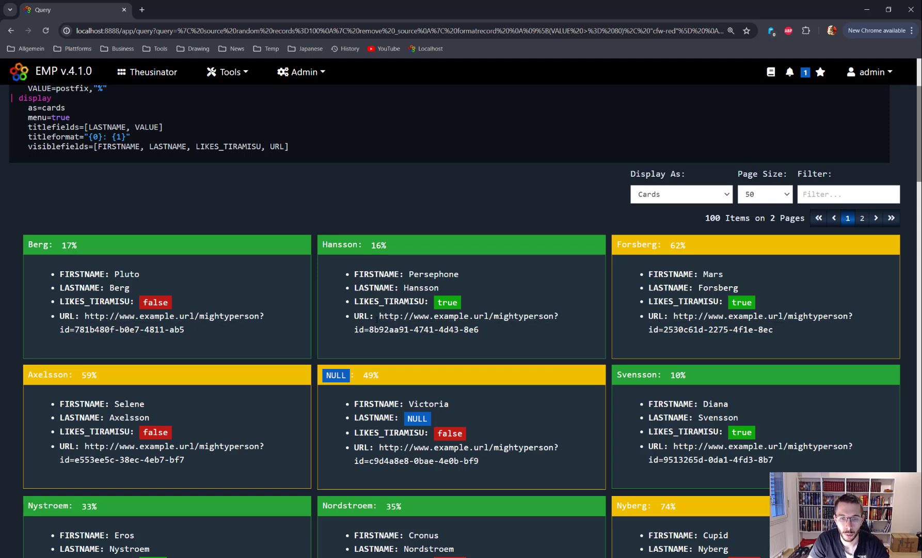
Check the available display types, set the as parameter to tiles, and execute the query
scroll(84, 184, "up", 1)
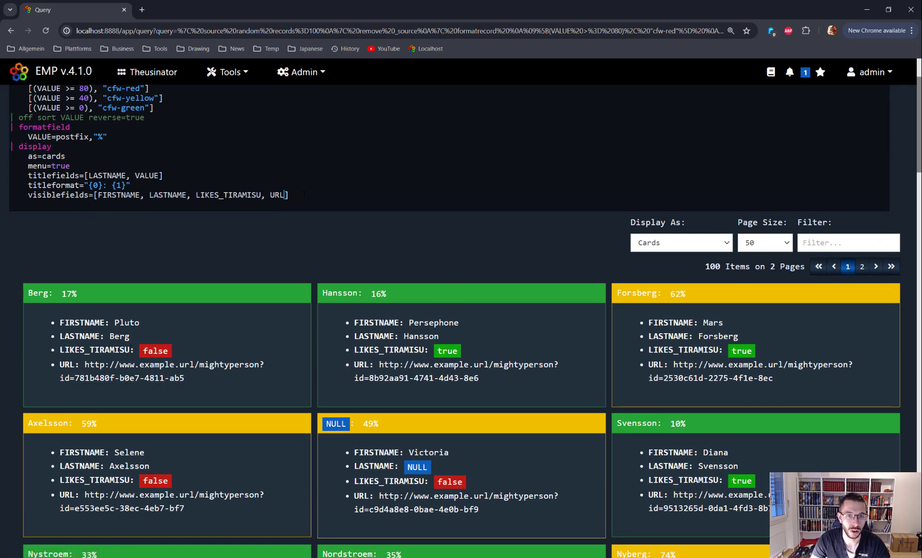
left_click(692, 244)
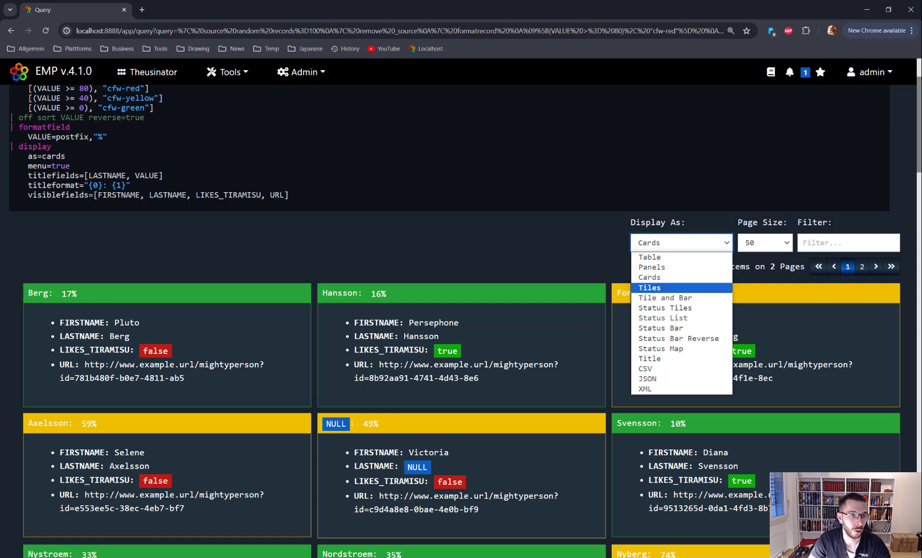
double_click(54, 156)
type("t")
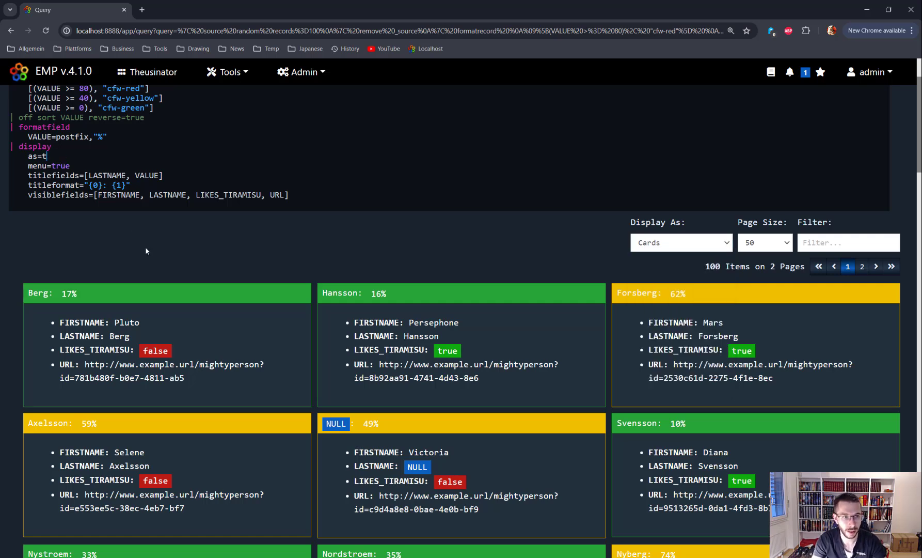
type("iles")
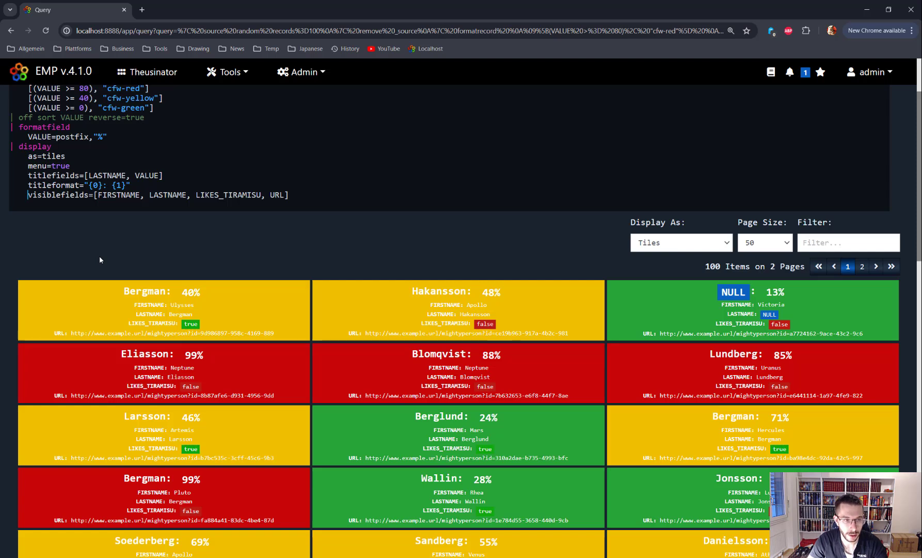
Comment out the filled visiblefields line and paste the visiblefields parameter name onto a new line above it
type("#")
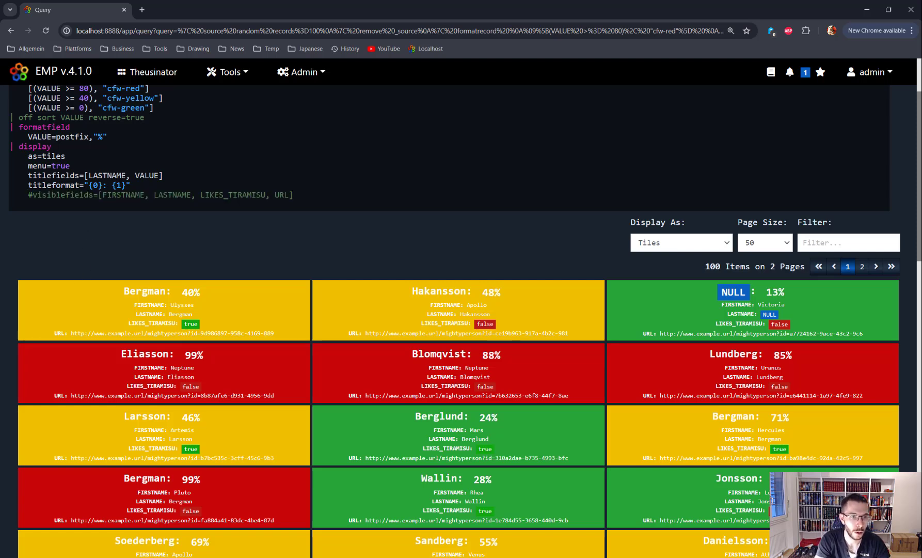
key("ctrl+shift+Right")
key("ctrl+c")
left_click(163, 185)
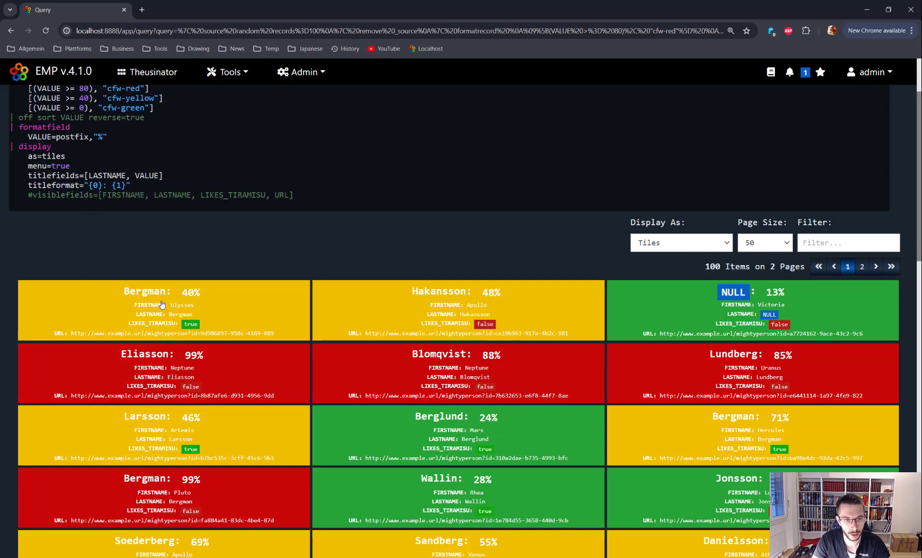
key("Return")
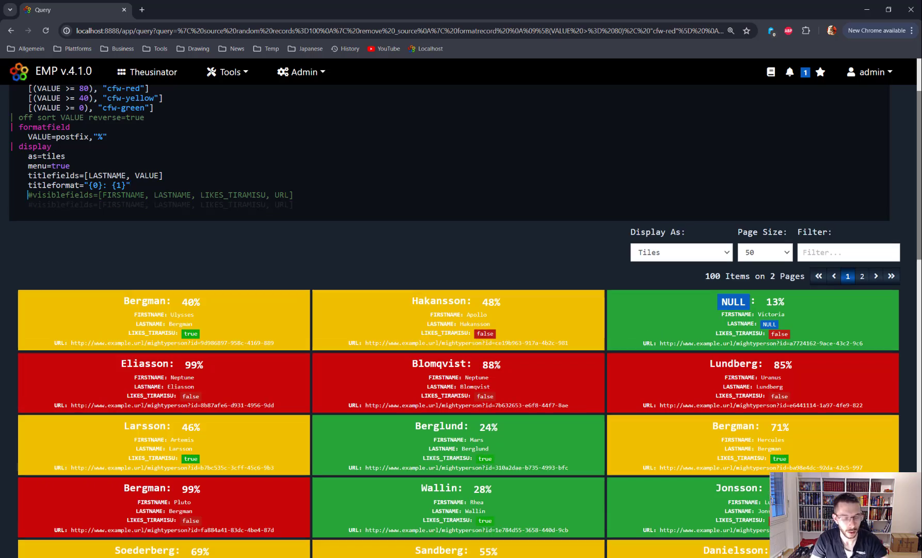
key("ctrl+v")
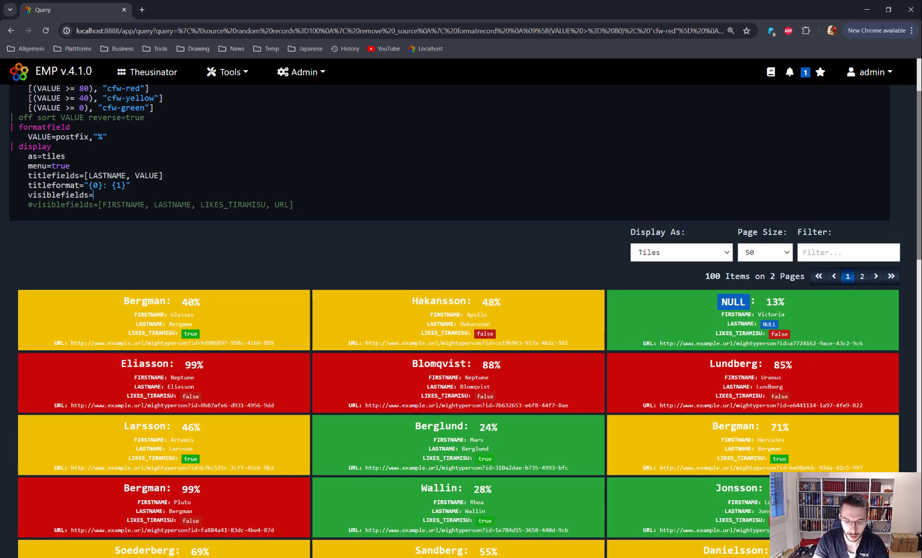
Set the new visiblefields to the empty array [], execute the query, and open the details of the second tile
type("[]")
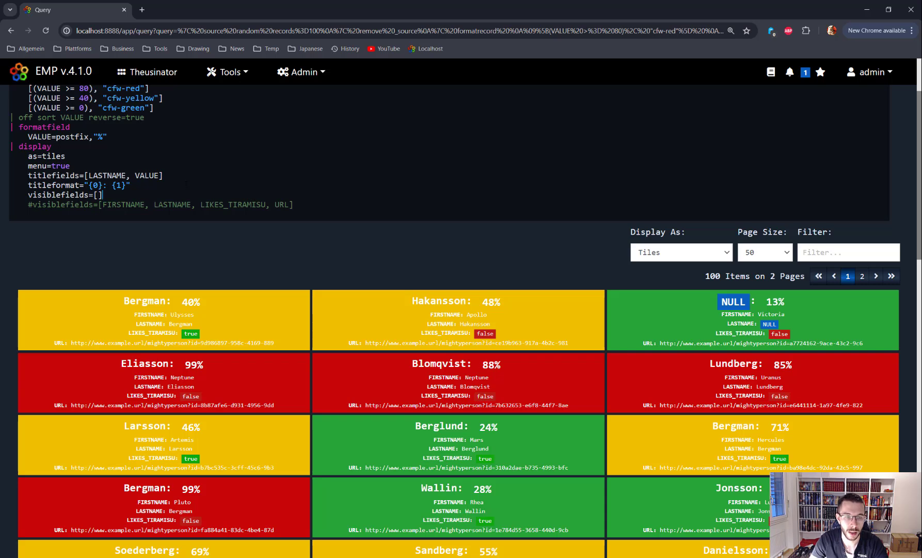
key("ctrl+Return")
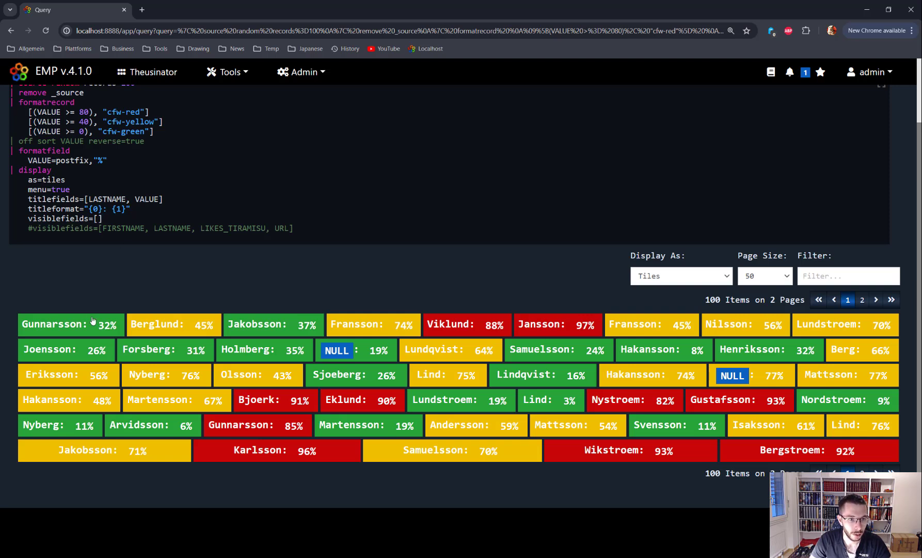
left_click(185, 324)
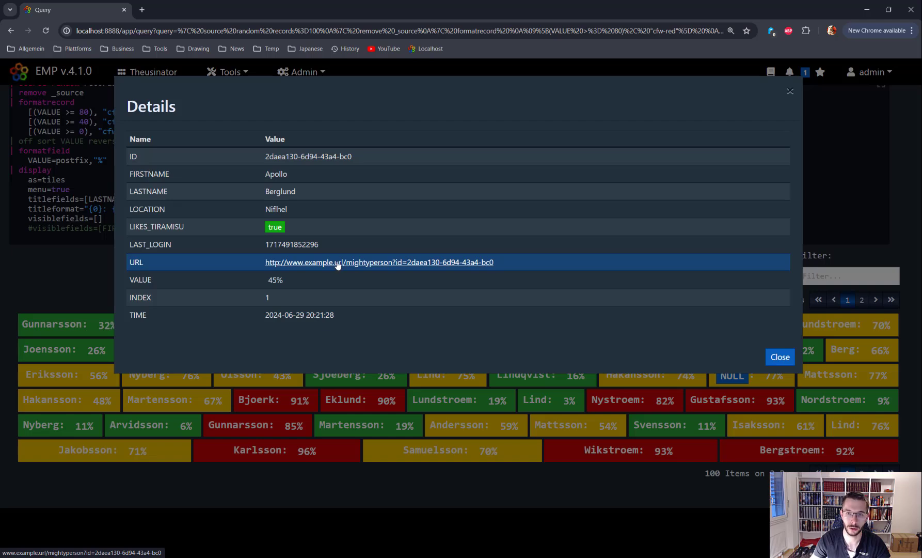
Close the tile details, set the as parameter to tileandbar, and execute the query
left_click(790, 91)
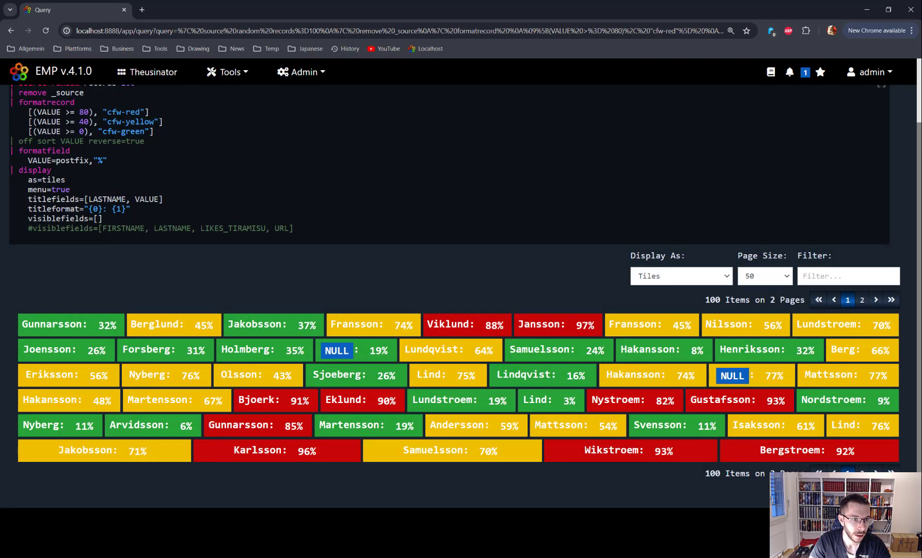
left_click(637, 276)
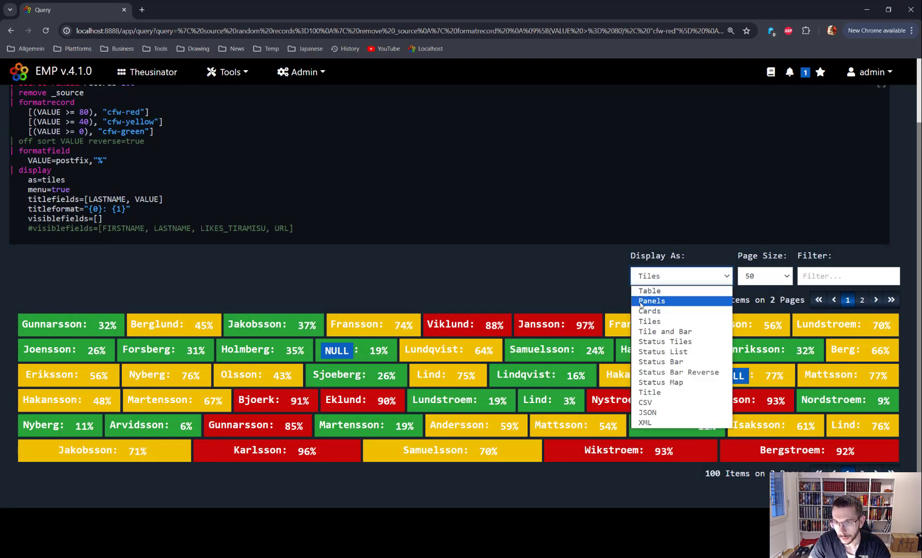
left_click(649, 321)
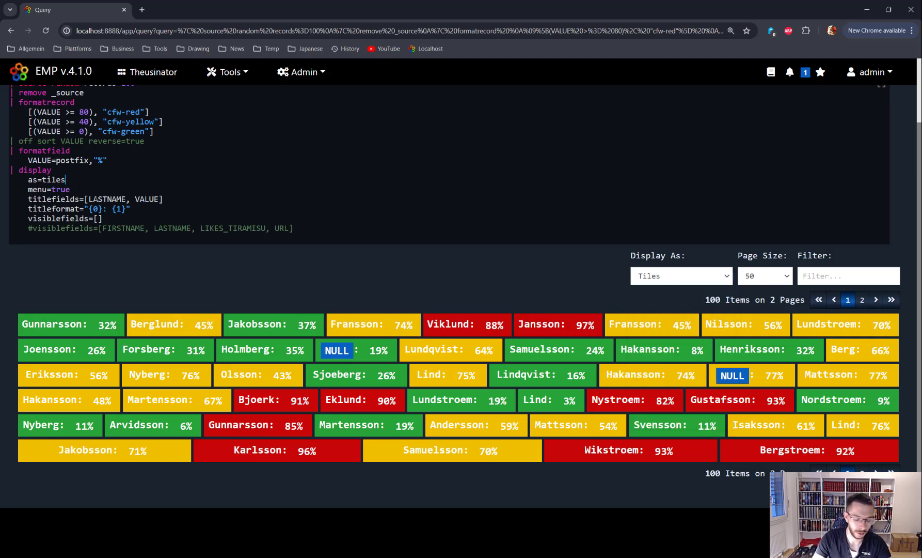
type("bar")
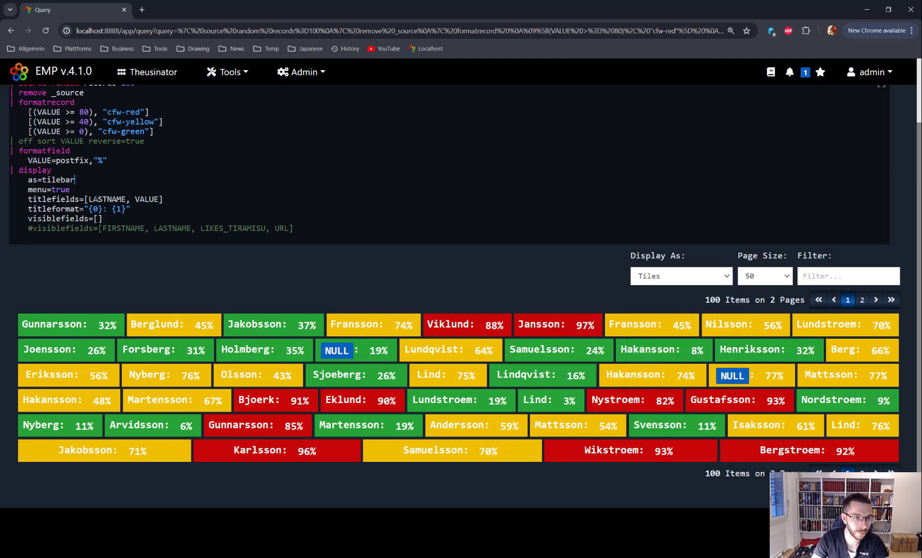
type("and")
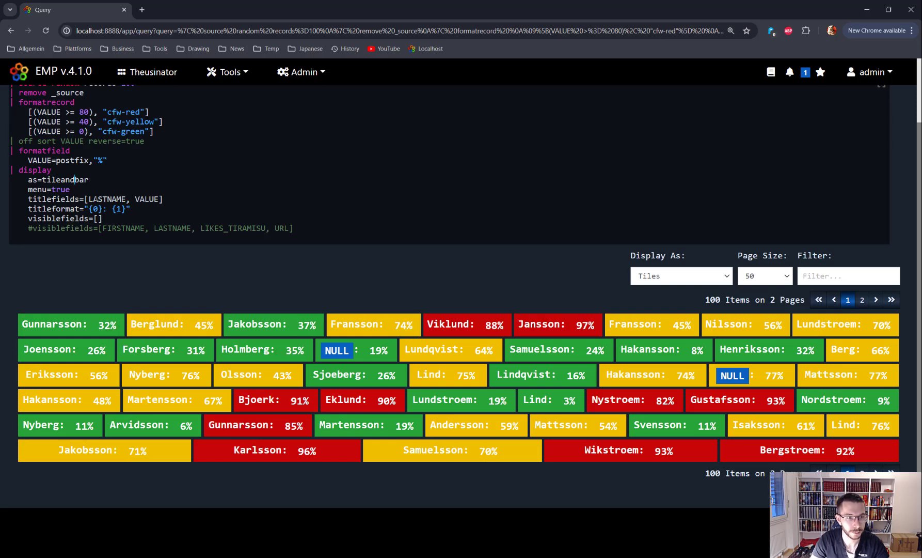
mouse_move(356, 325)
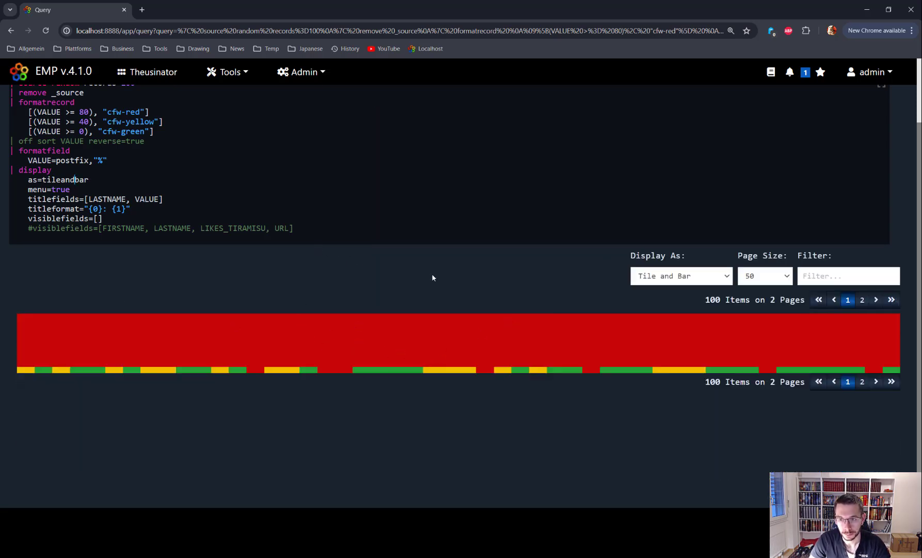
Examine the bar and the large tile, open the large tile's details to inspect its first item, and close them
mouse_move(590, 332)
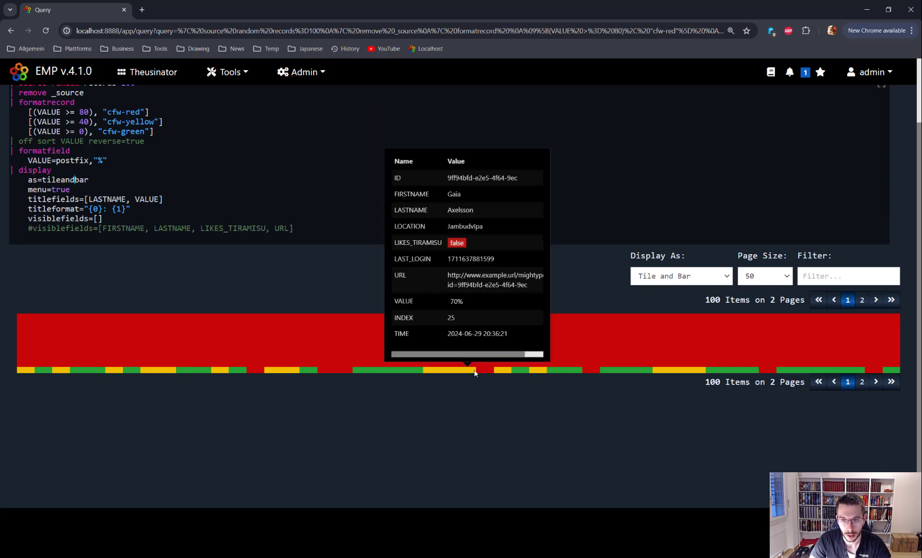
mouse_move(456, 372)
mouse_move(420, 333)
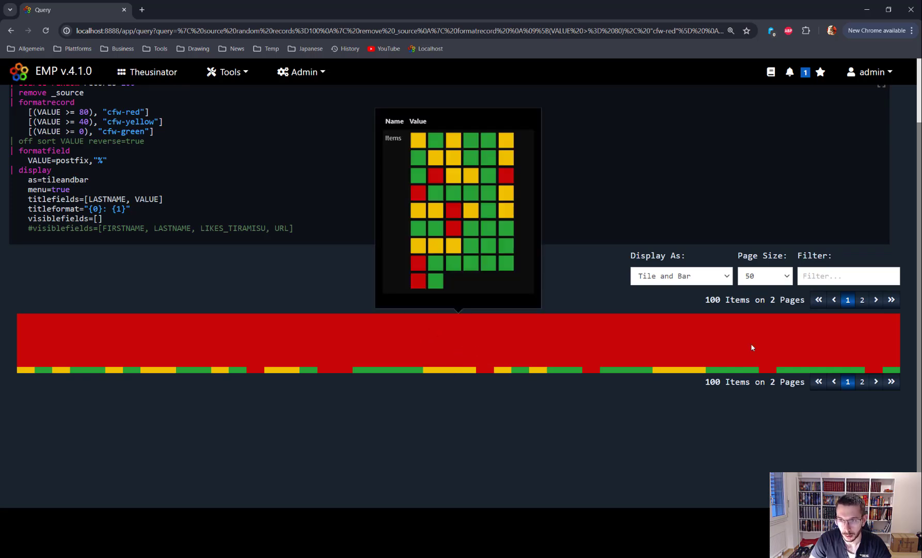
left_click(555, 322)
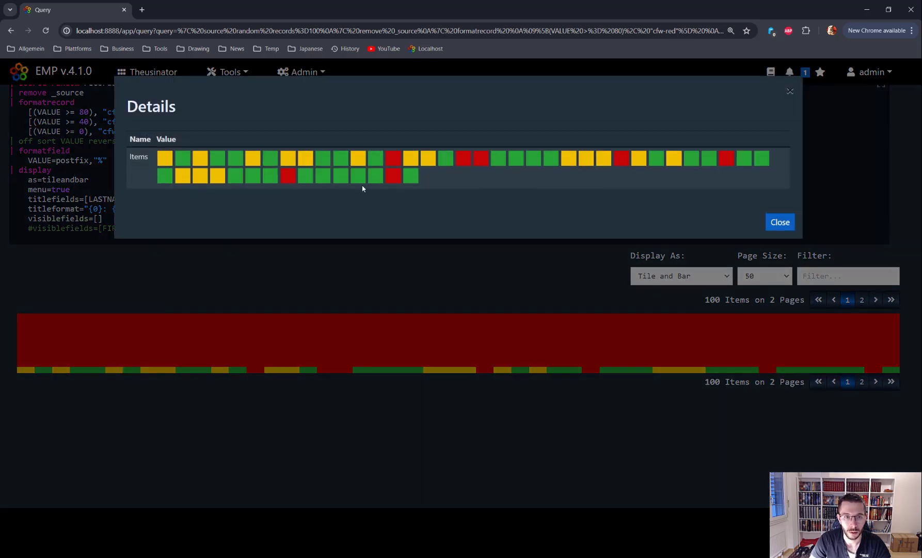
mouse_move(162, 159)
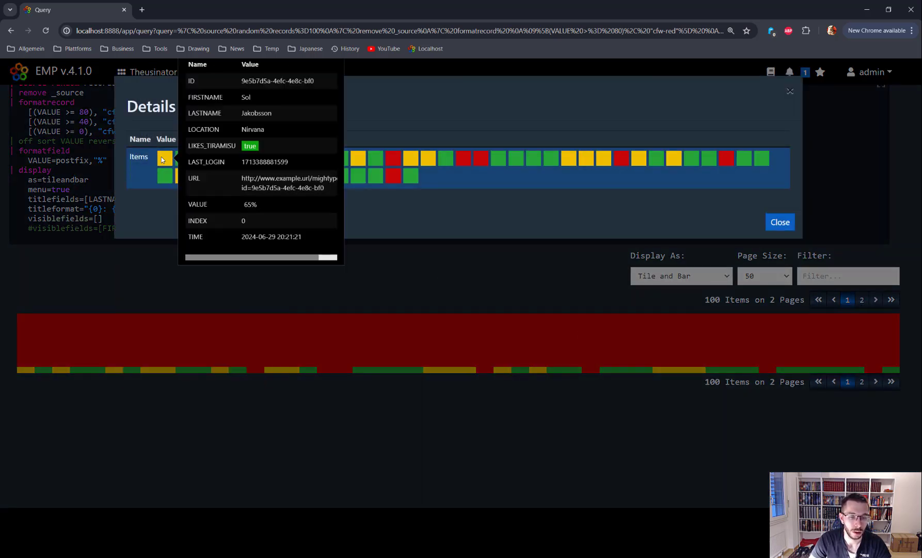
left_click(779, 222)
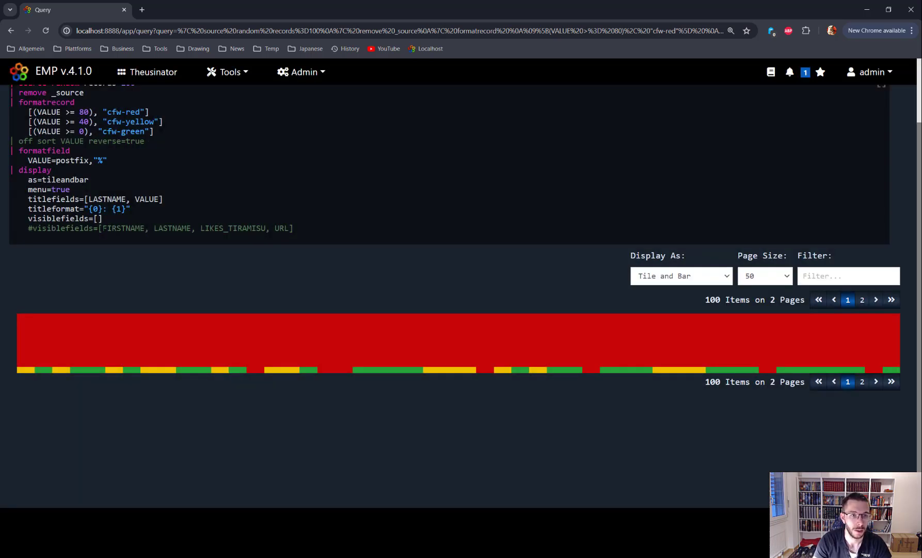
Set the menu parameter of the display command to false and execute the query
double_click(68, 189)
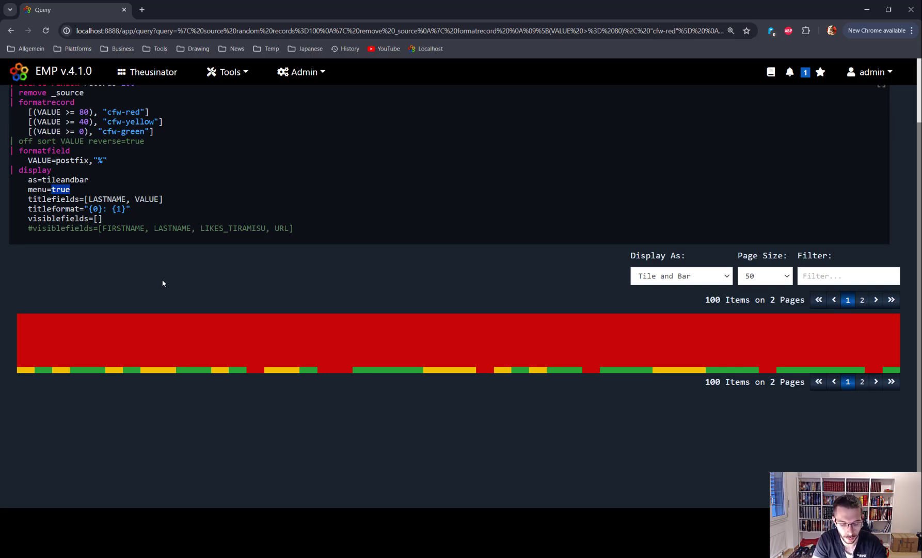
type("false")
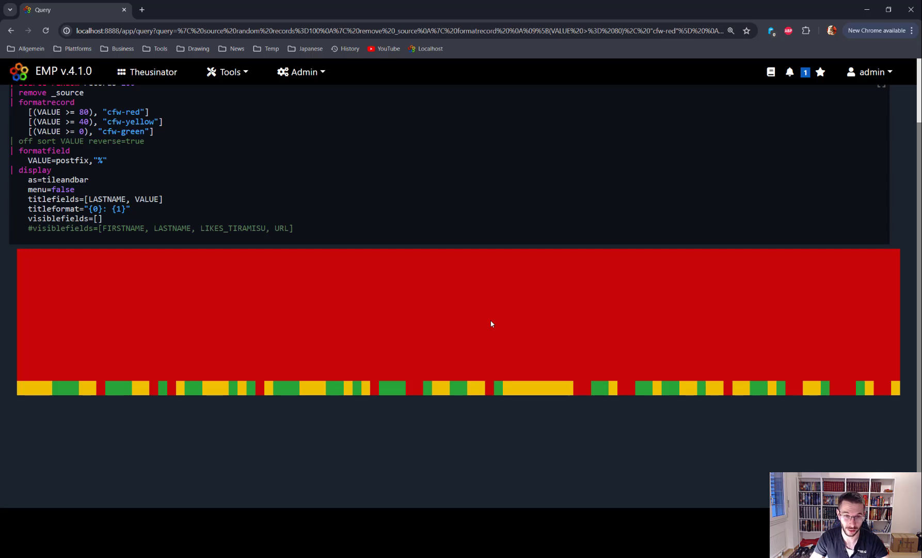
mouse_move(273, 312)
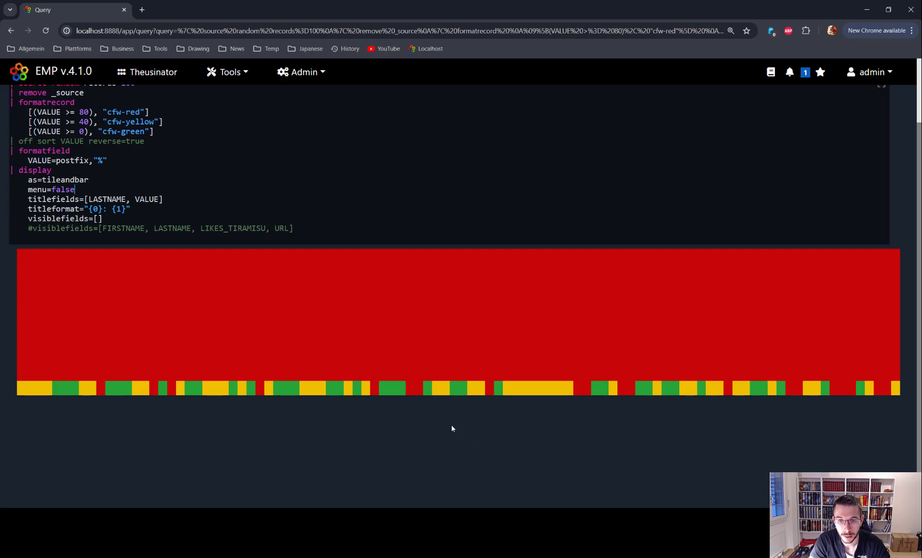
mouse_move(443, 395)
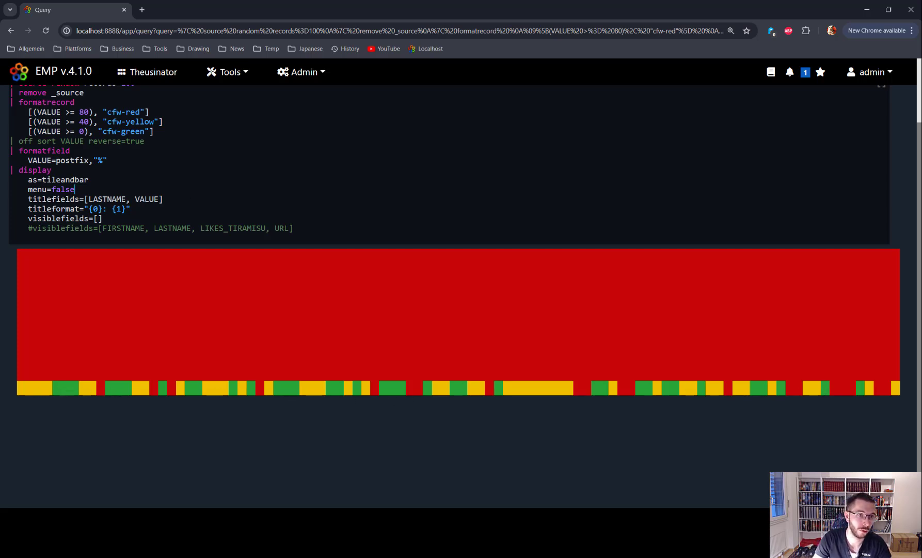
Comment out the cfw-red rule in formatrecord and execute the query, then uncomment the rule and execute again
type("#")
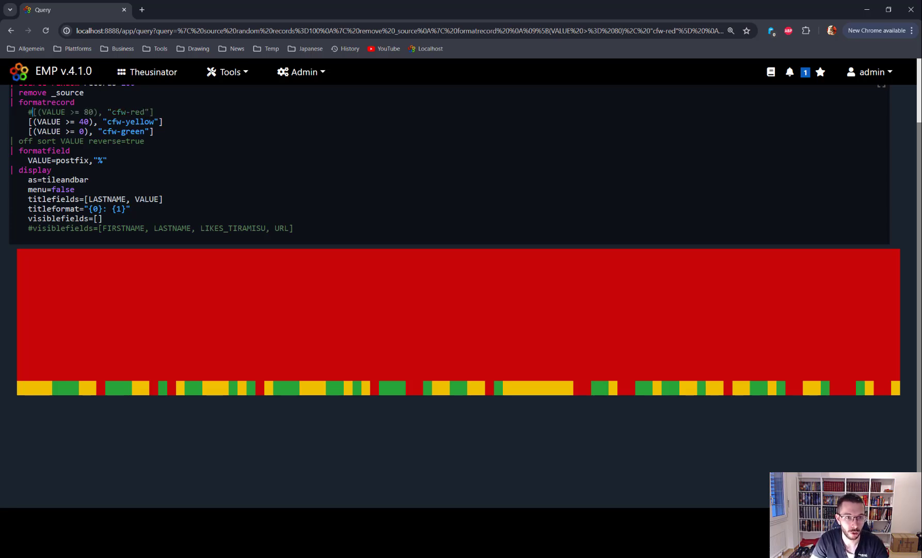
key("ctrl+Return")
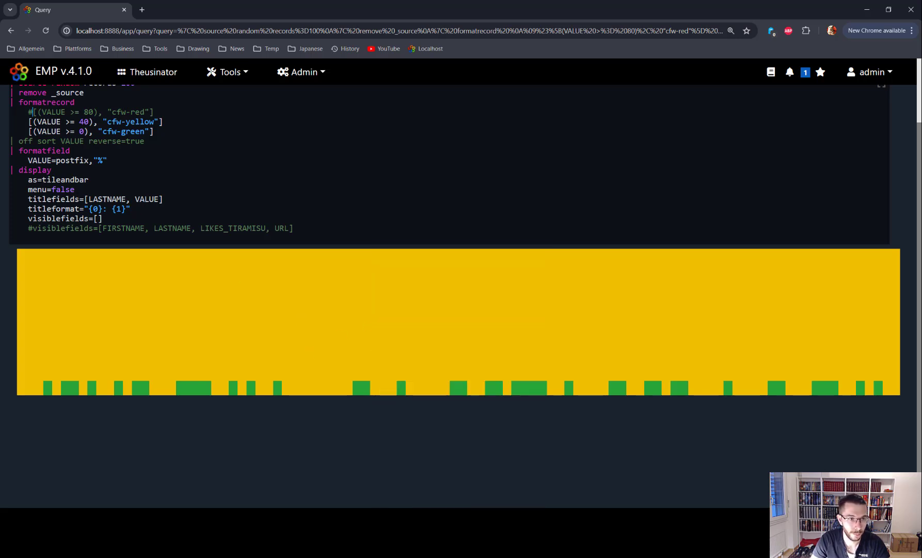
key("BackSpace")
key("ctrl+Return")
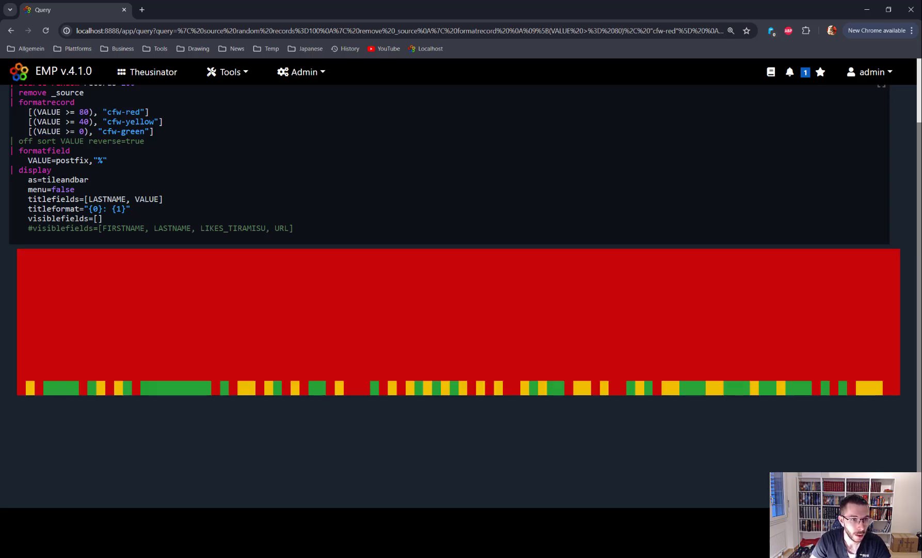
Set the menu parameter to true and execute the query
left_click(94, 180)
key("shift+Left")
key("shift+Left")
key("shift+Left")
key("shift+Left")
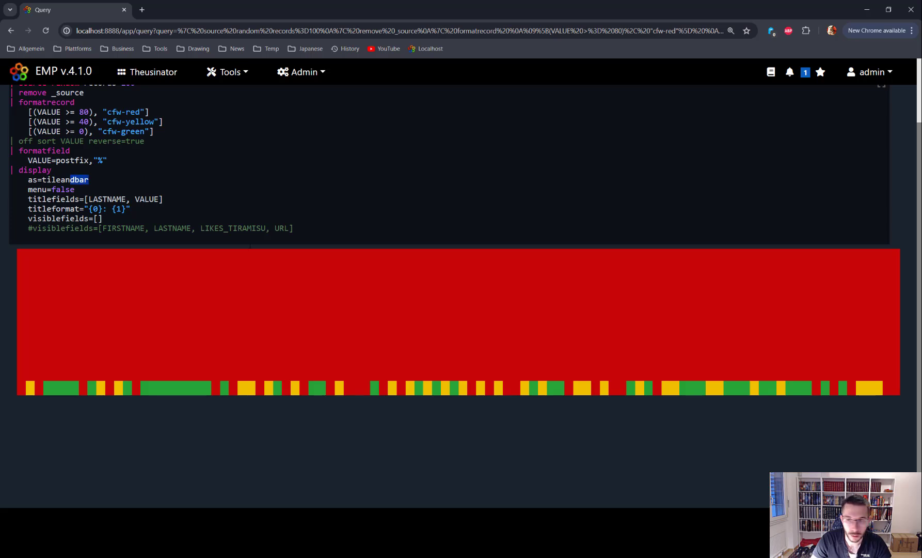
double_click(68, 190)
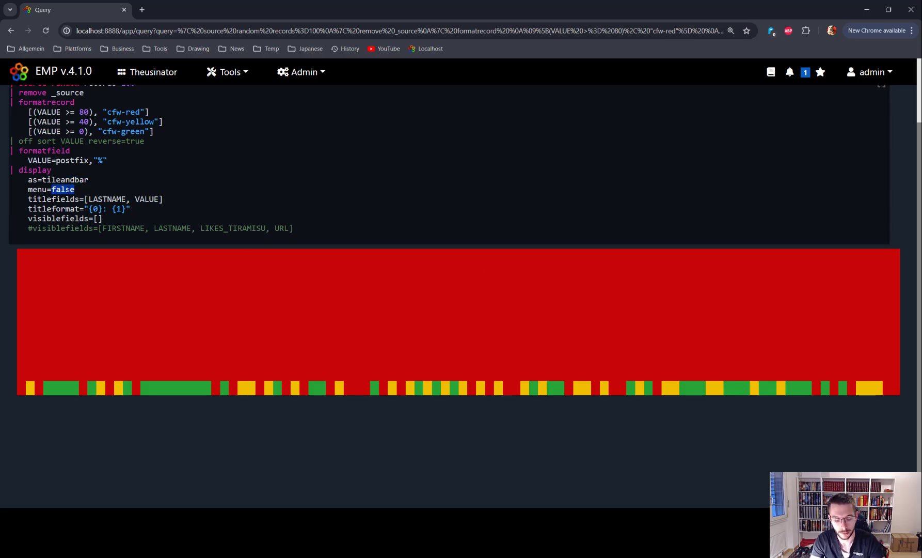
type("true")
key("ctrl+Return")
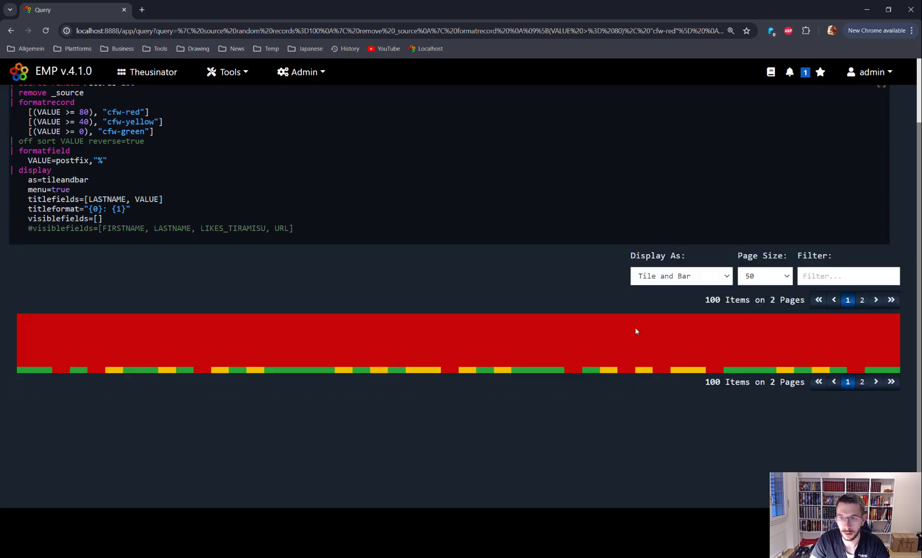
Check the available display types, replace the as parameter's value with statustiles, and execute the query
left_click(703, 277)
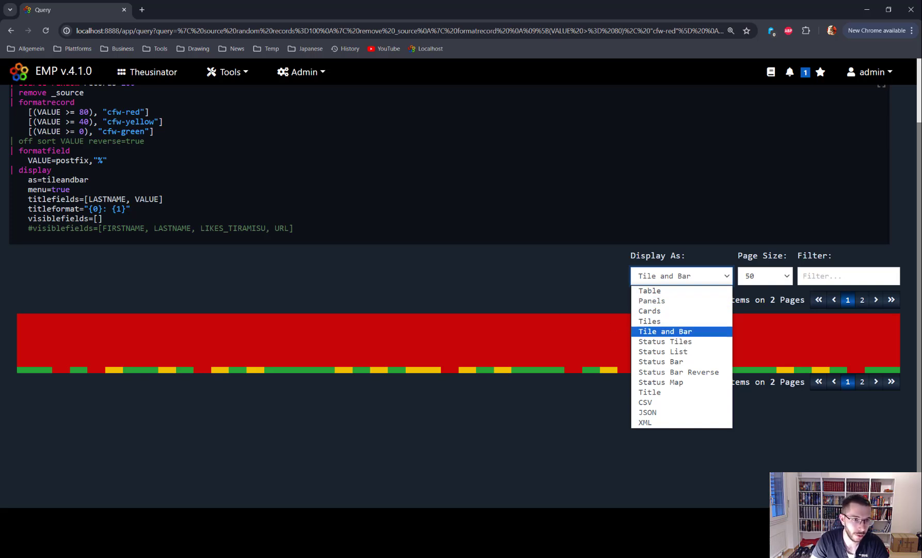
left_click_drag(88, 180, 57, 179)
key("BackSpace")
key("BackSpace")
key("BackSpace")
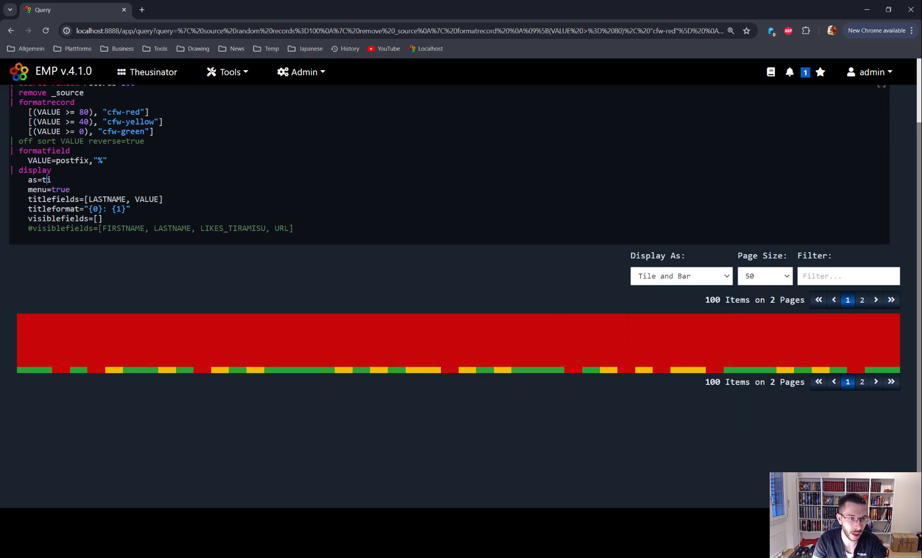
key("BackSpace")
type("sta")
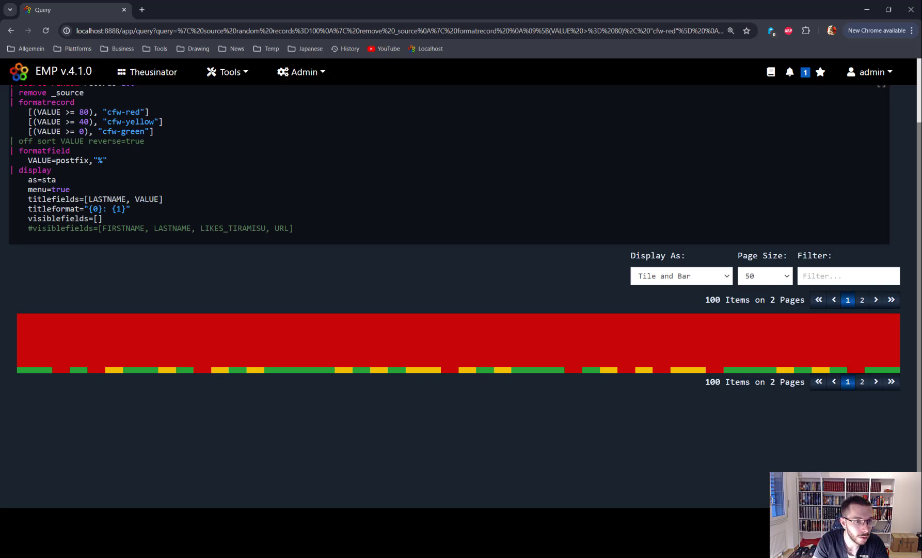
type("tustiles")
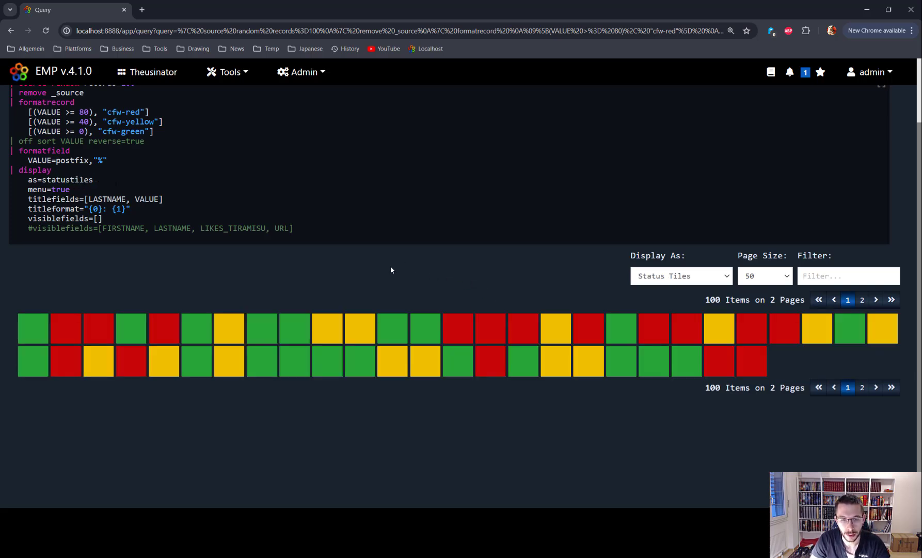
mouse_move(268, 339)
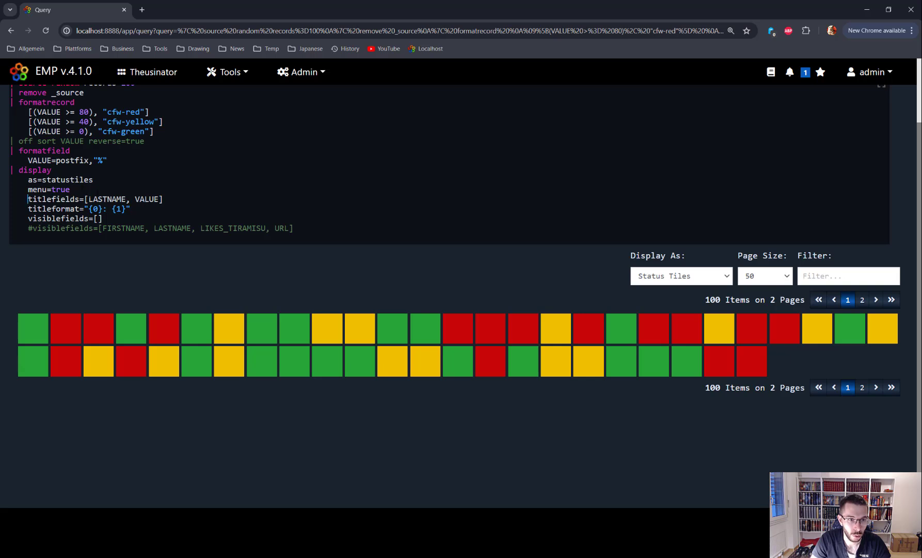
left_click_drag(88, 199, 139, 200)
left_click(98, 219)
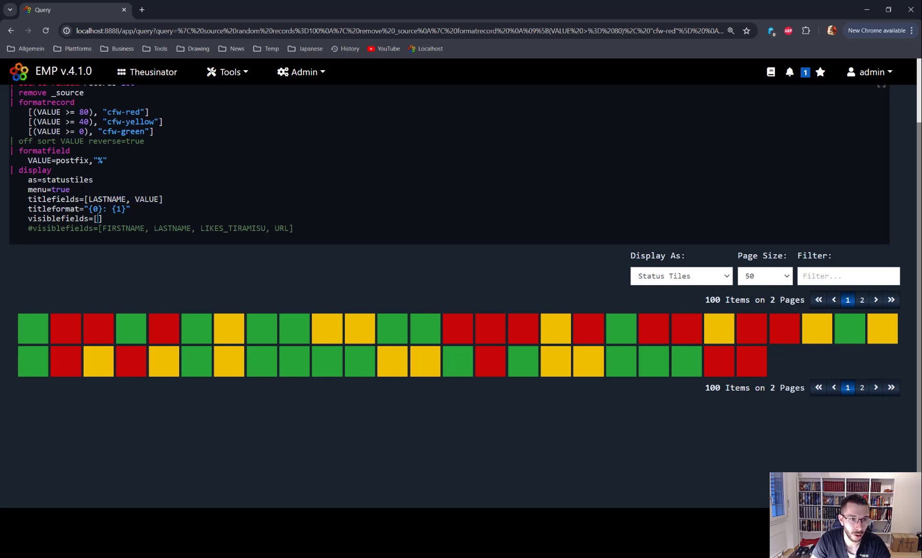
left_click_drag(94, 179, 42, 179)
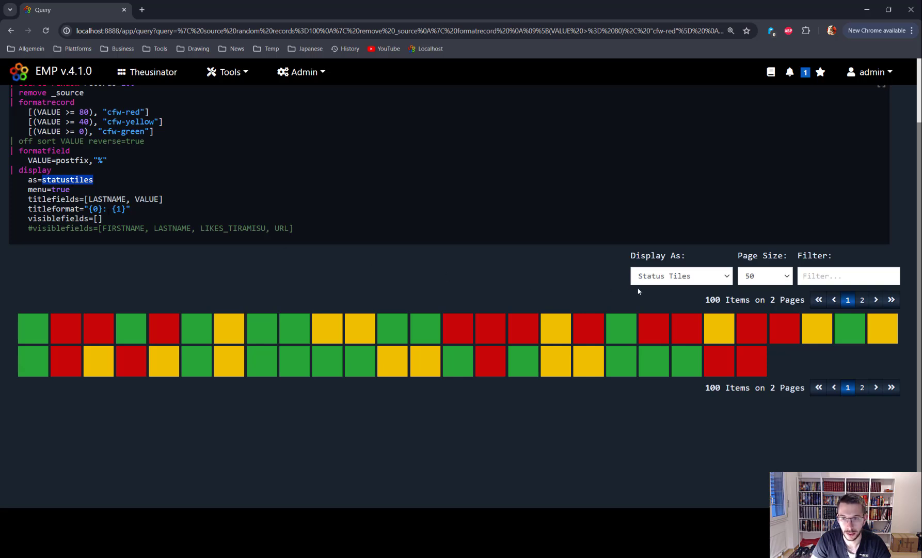
Look up the next display type, change the as parameter to statuslist, execute the query, and review the listed records
left_click(665, 277)
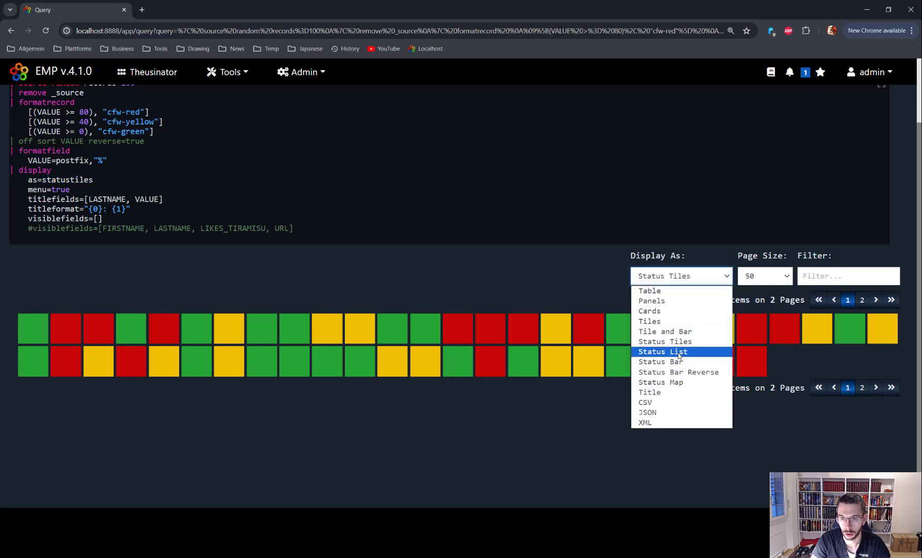
key("Up")
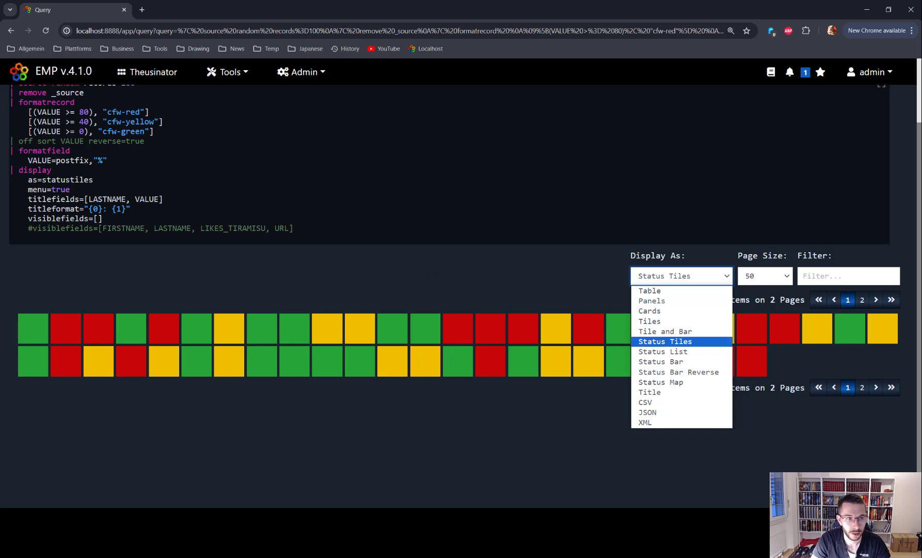
double_click(97, 179)
left_click(115, 182)
key("BackSpace")
key("BackSpace")
key("BackSpace")
key("BackSpace")
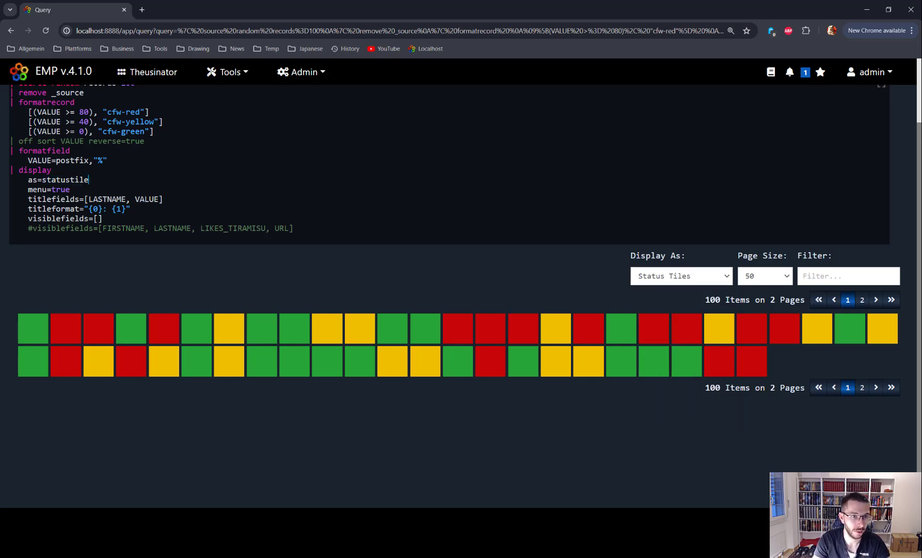
key("BackSpace")
type("list")
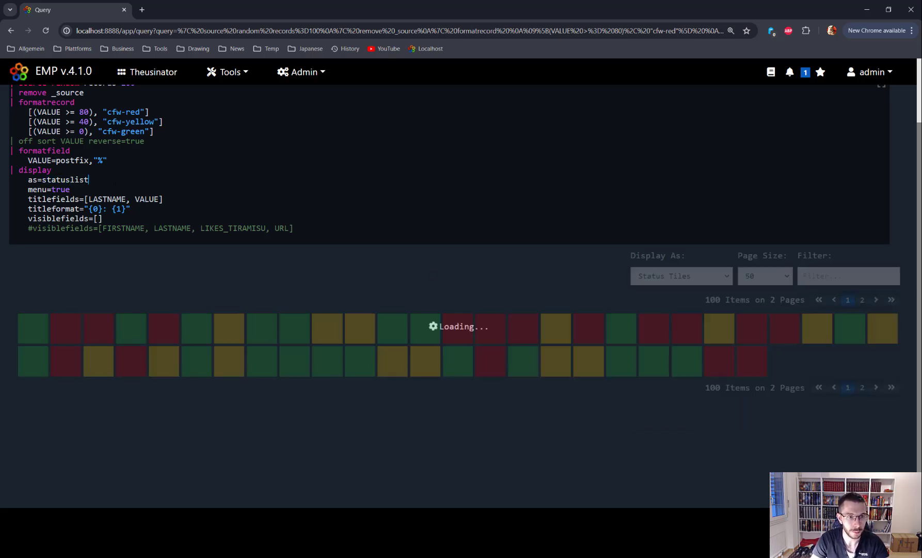
scroll(69, 338, "down", 3)
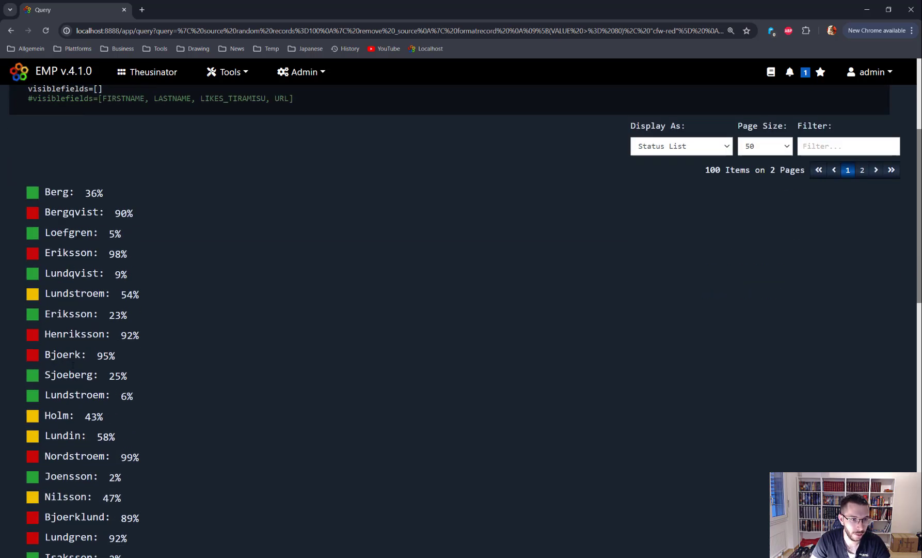
left_click_drag(44, 279, 140, 287)
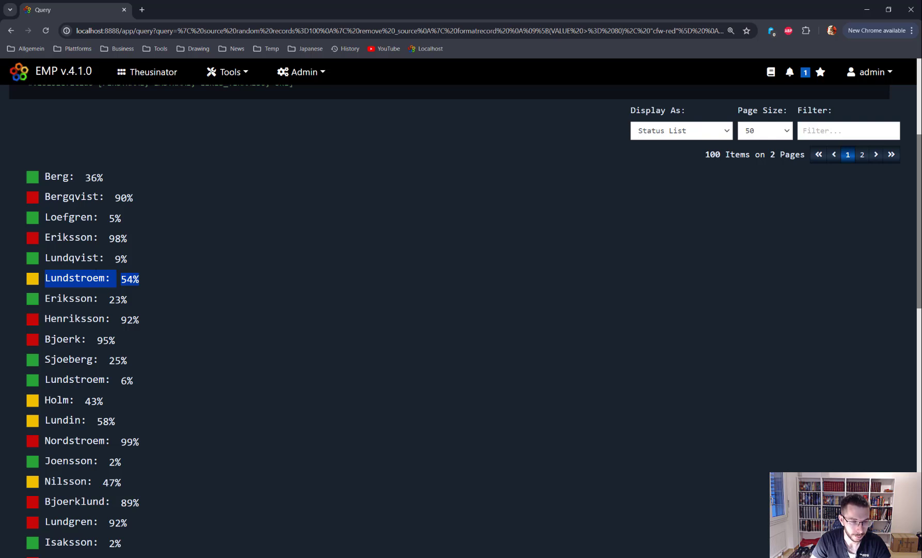
scroll(73, 258, "up", 1)
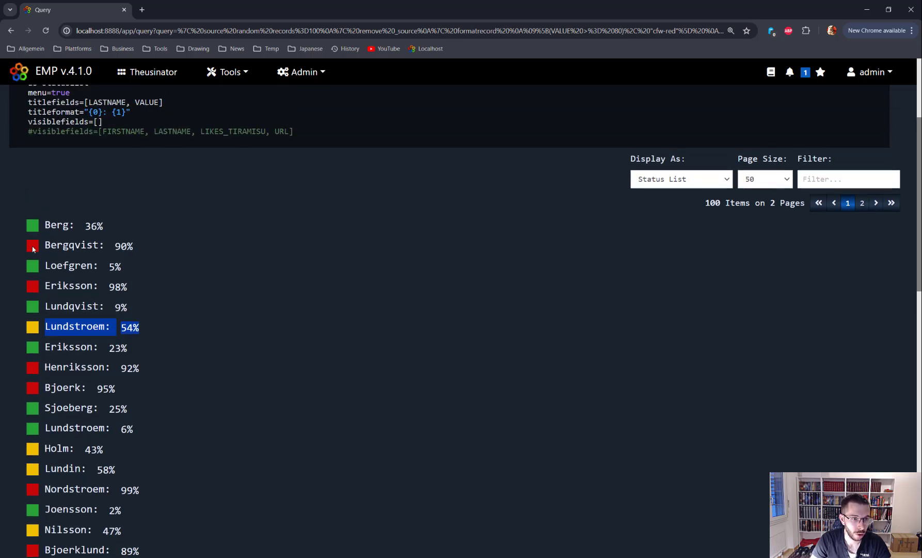
Preview the first listed record from its status square, open its full details and close them
mouse_move(33, 250)
mouse_move(34, 230)
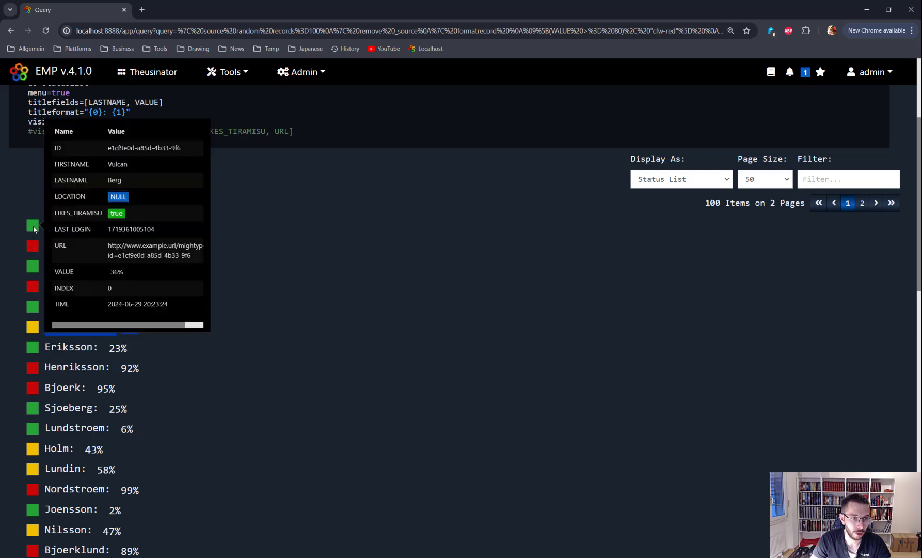
left_click(34, 229)
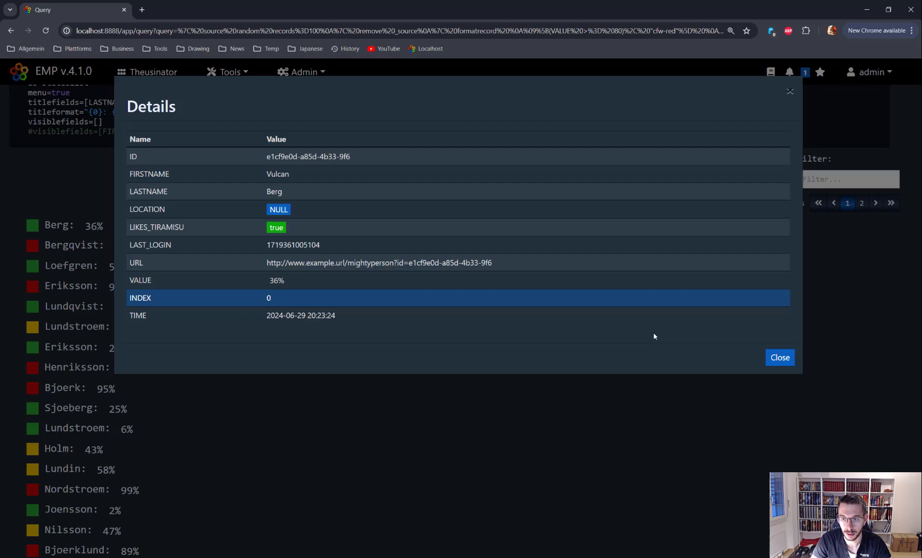
left_click(776, 359)
Look up the next available display type, change the as parameter to statusbar, and execute the query
scroll(159, 251, "up", 3)
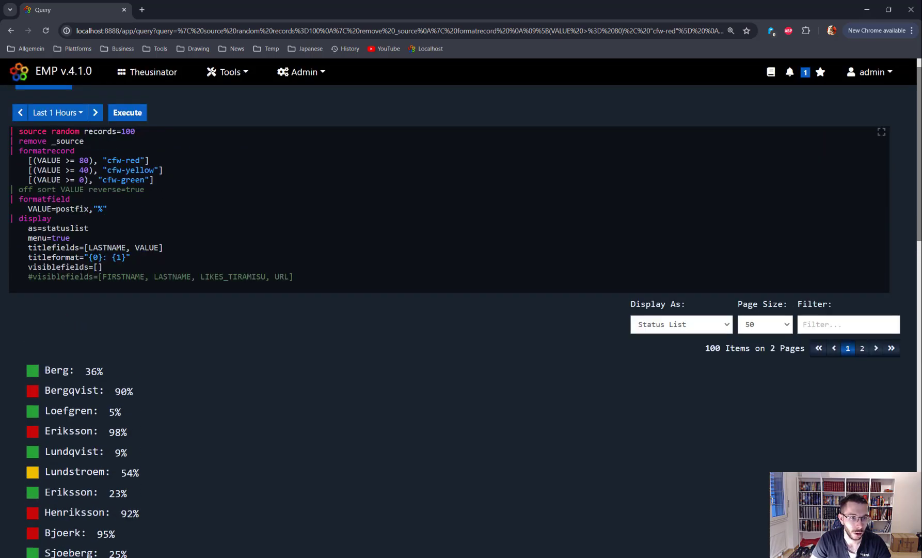
left_click(689, 324)
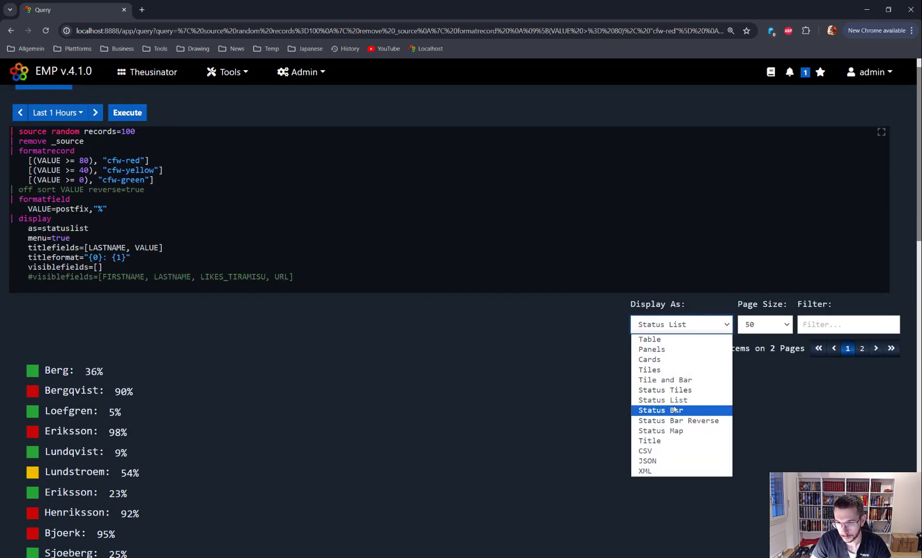
left_click(97, 228)
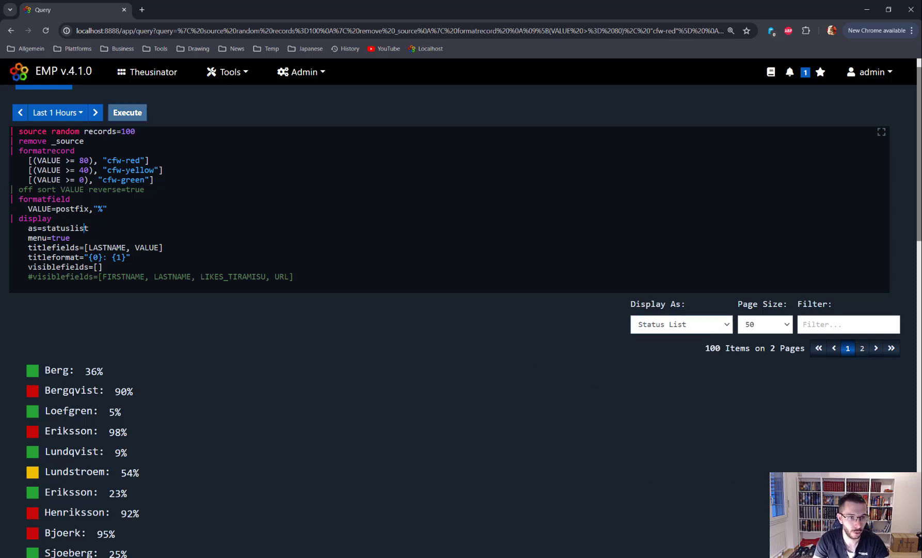
key("BackSpace")
key("BackSpace")
key("BackSpace")
key("BackSpace")
type("bar")
key("ctrl+Return")
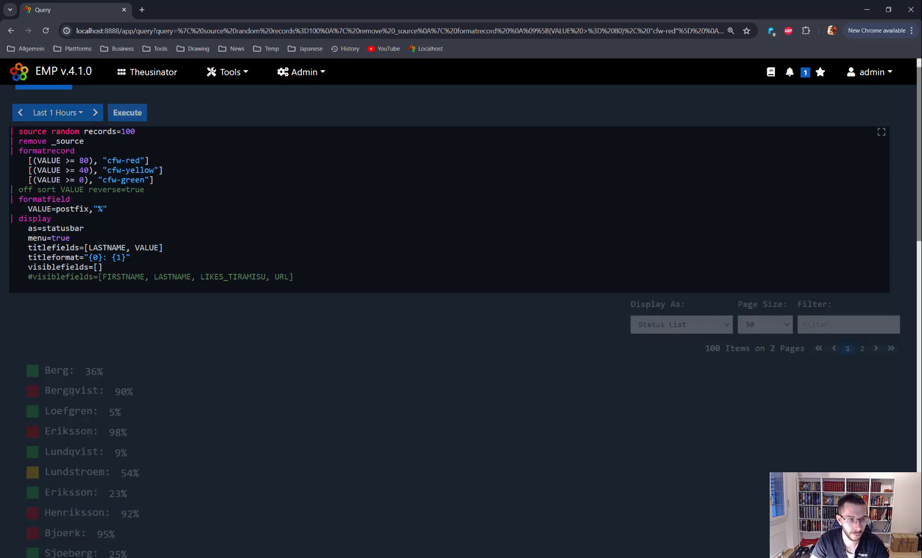
mouse_move(58, 385)
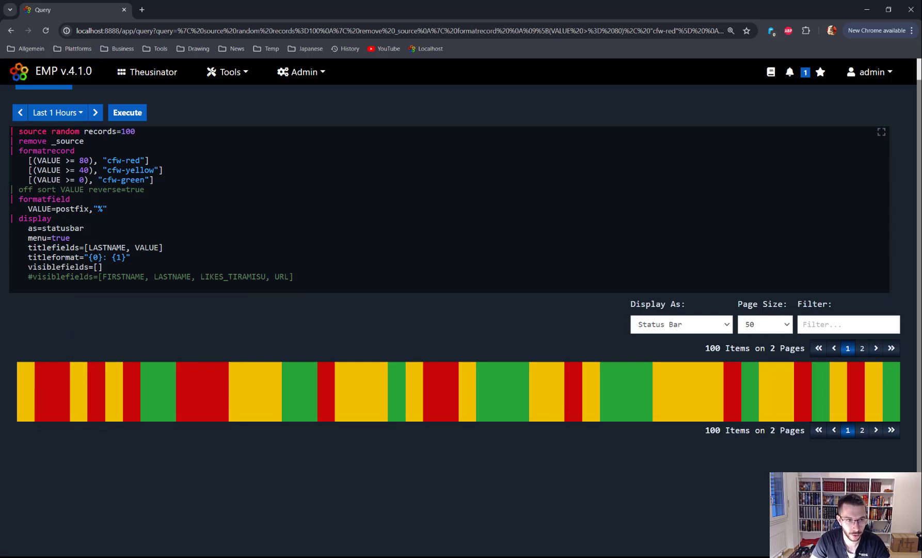
Set the menu parameter to false and execute the query
double_click(60, 237)
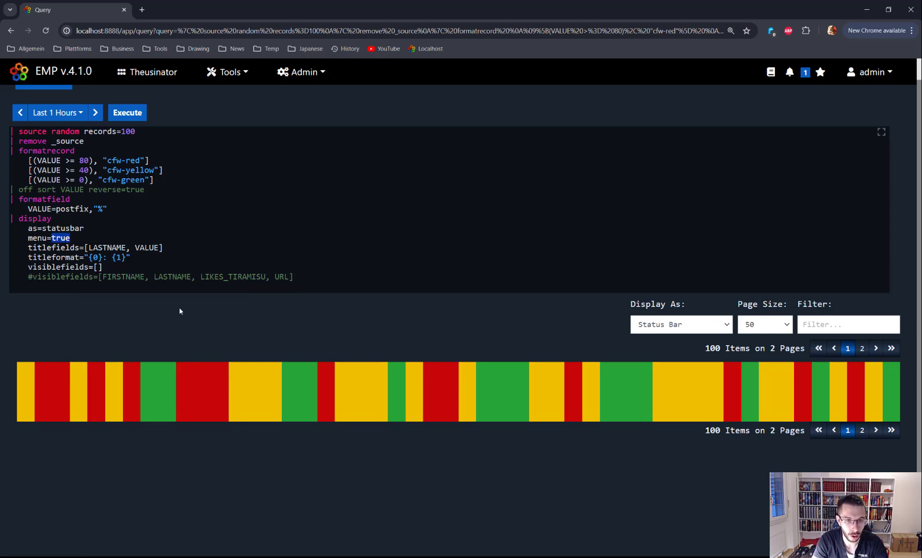
type("false")
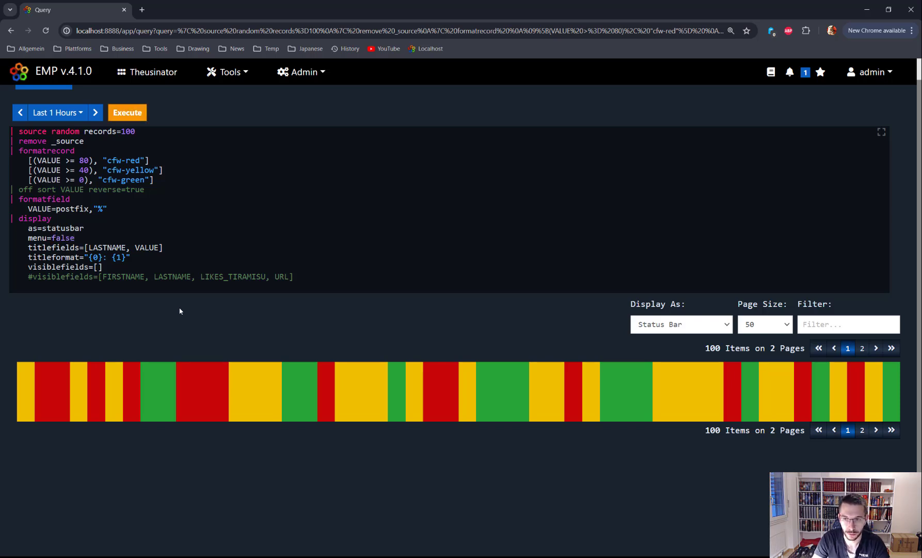
key("ctrl+Return")
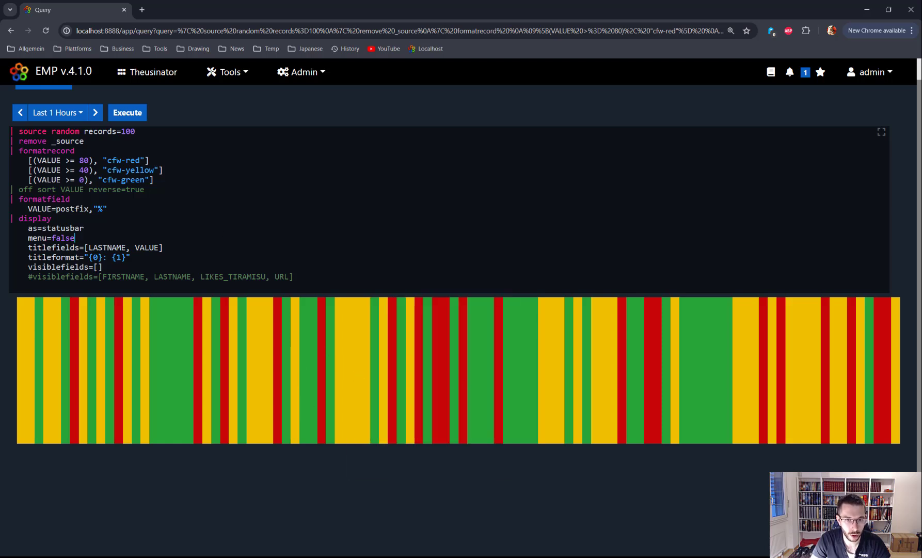
Copy the entire query and open the favourite dashboard Sandox of Gods in a separate browser tab
left_click_drag(295, 278, 11, 131)
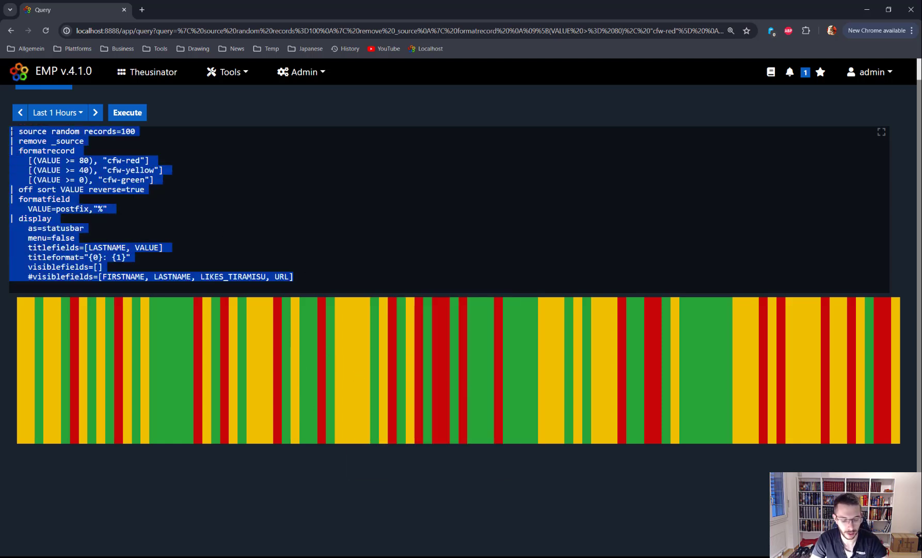
key("ctrl+c")
left_click(820, 71)
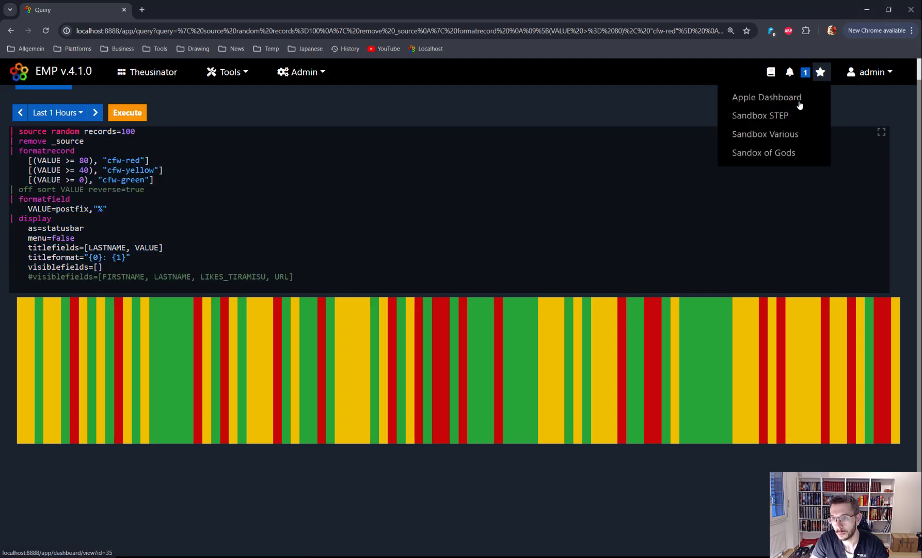
right_click(757, 136)
right_click(754, 151)
key("Escape")
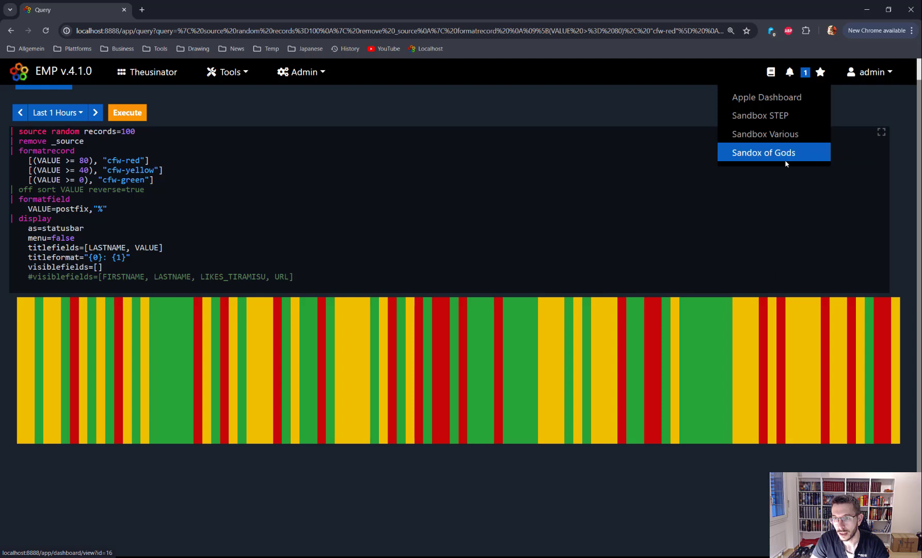
left_click(164, 9)
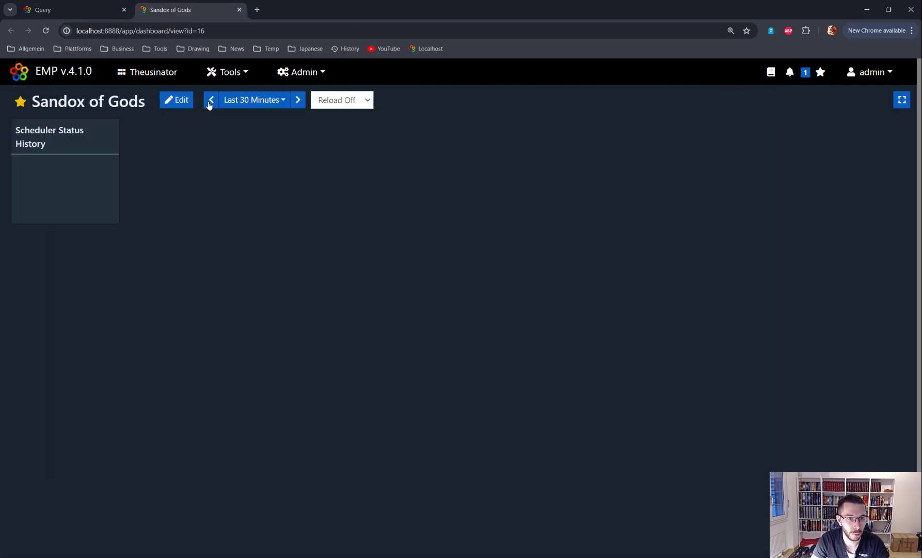
Start editing the dashboard, add a Display Query Results widget, and place it beside the Scheduler Status History widget
left_click(187, 100)
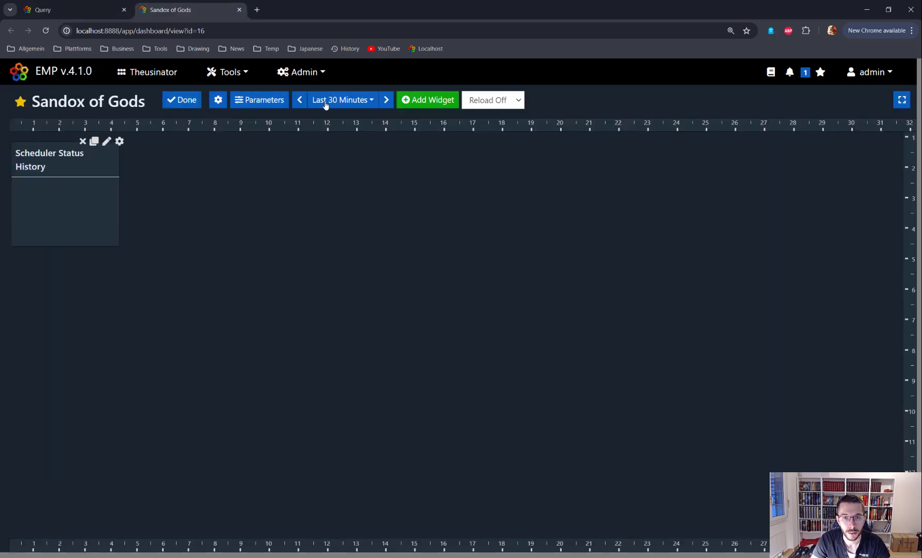
left_click(418, 100)
mouse_move(455, 124)
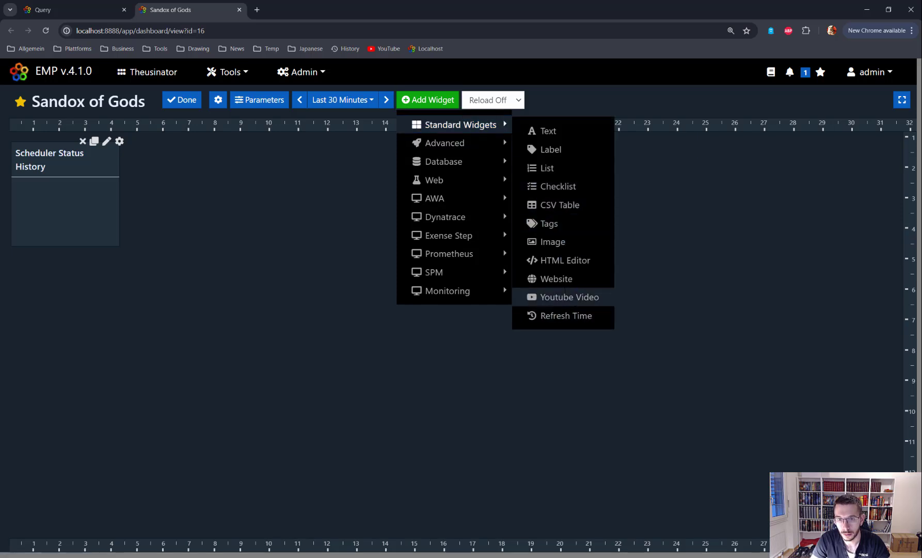
mouse_move(454, 143)
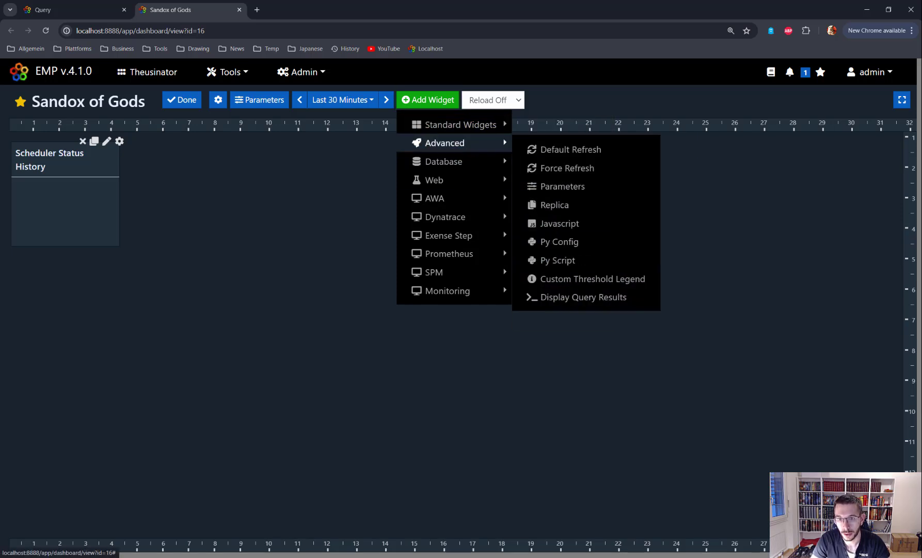
left_click(583, 297)
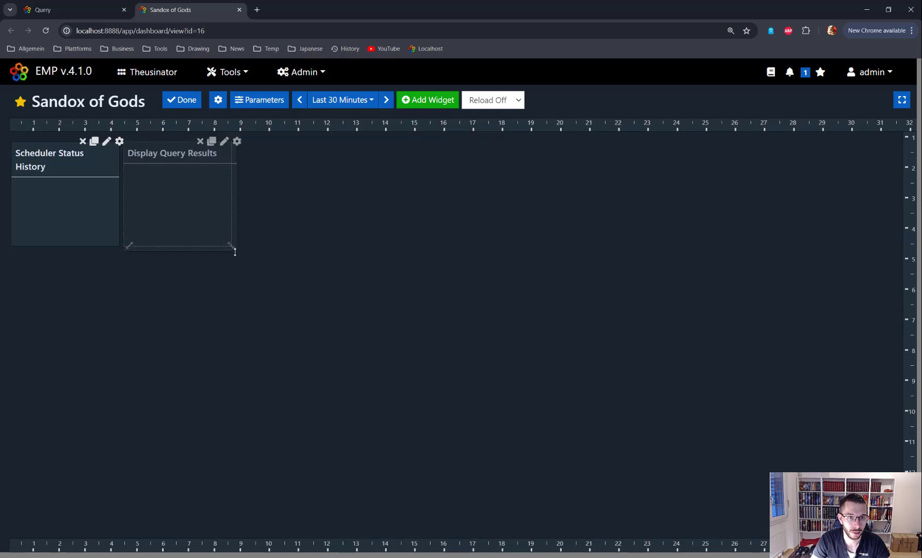
left_click_drag(255, 173, 428, 208)
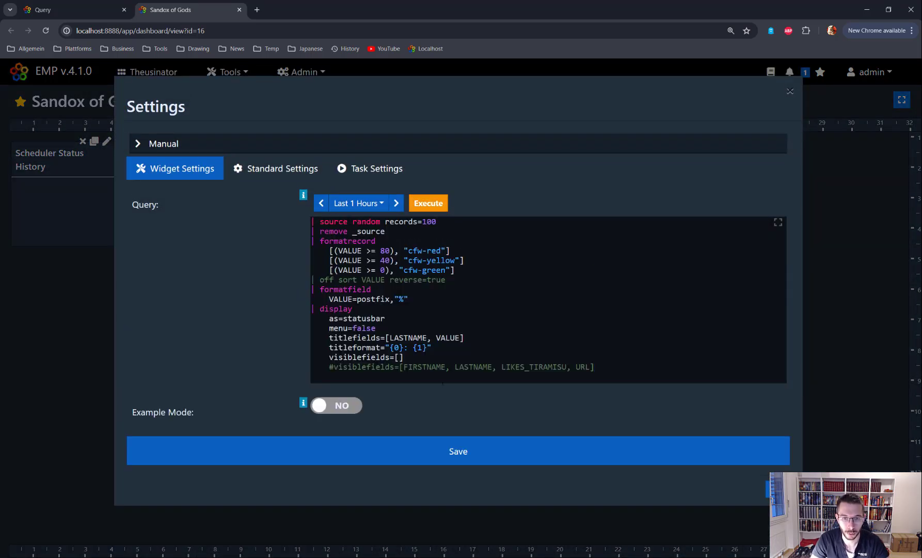
Save the copied query in the widget's settings, then save its title as Data Over Time with title position Left
left_click(461, 447)
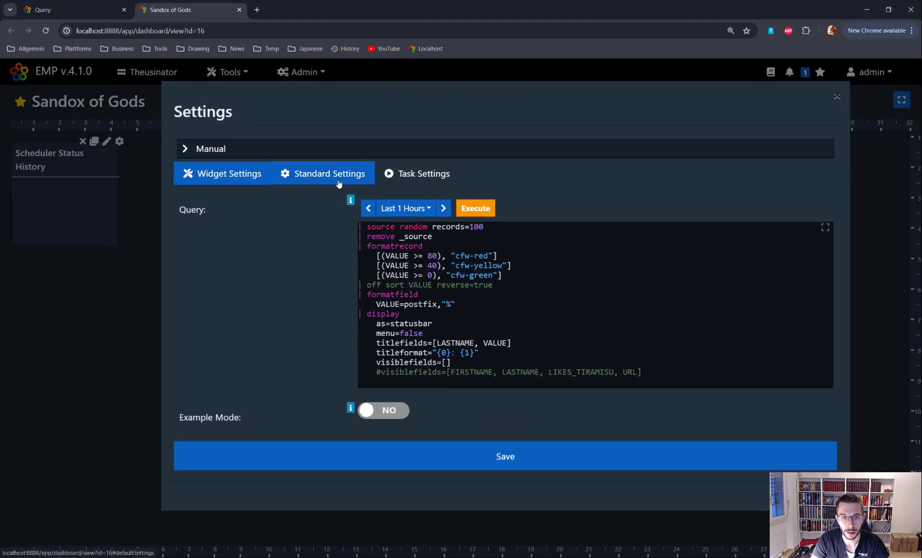
left_click(344, 178)
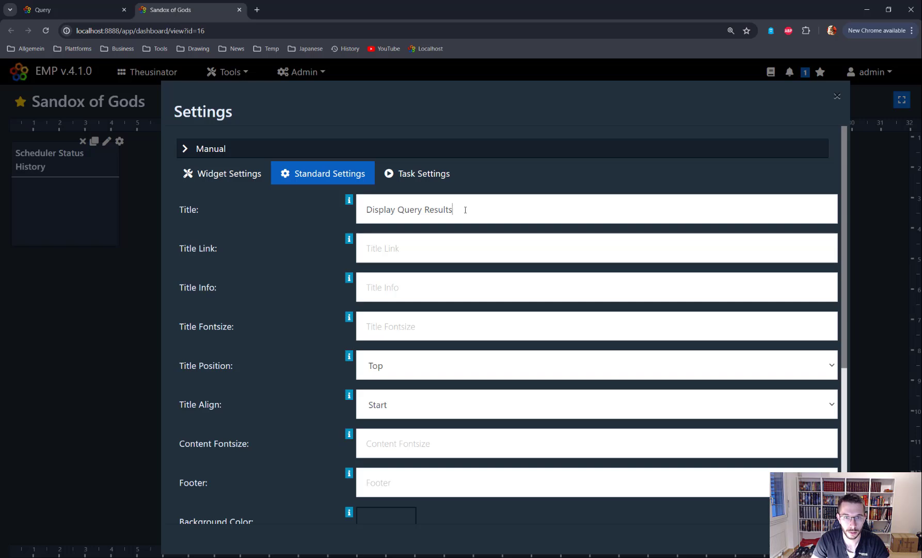
triple_click(467, 209)
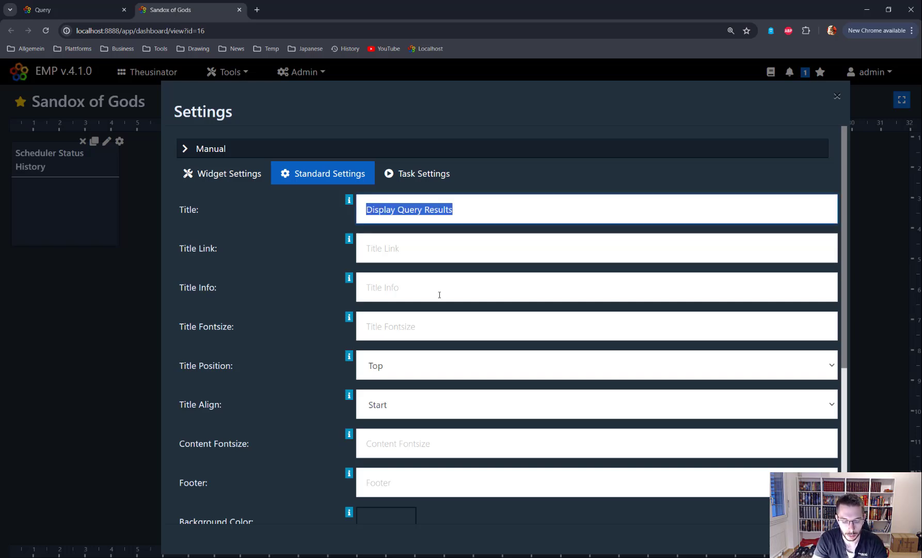
type("Data Over ")
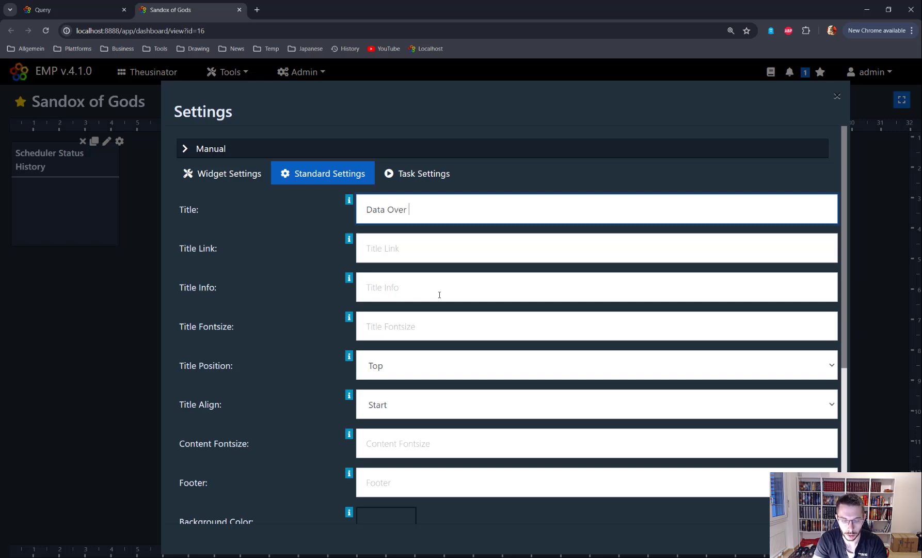
type("Time")
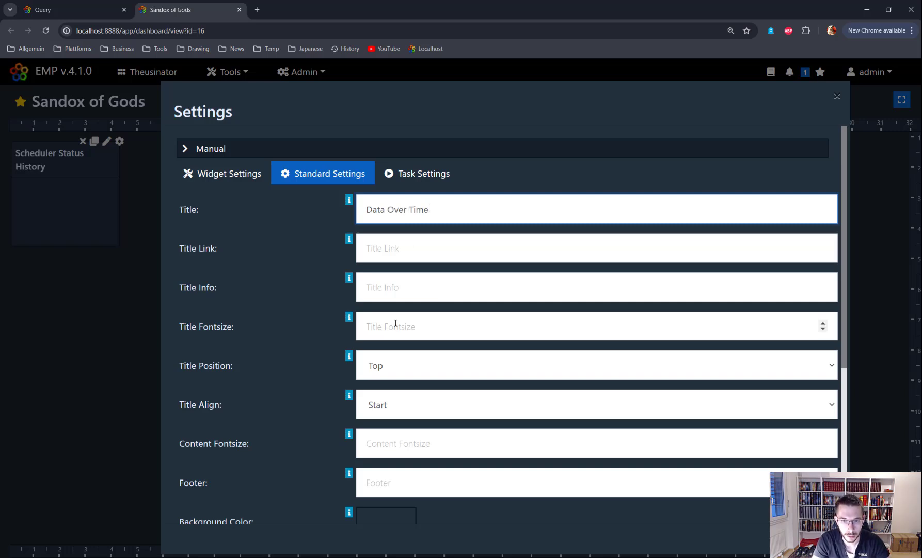
left_click(382, 367)
left_click(383, 395)
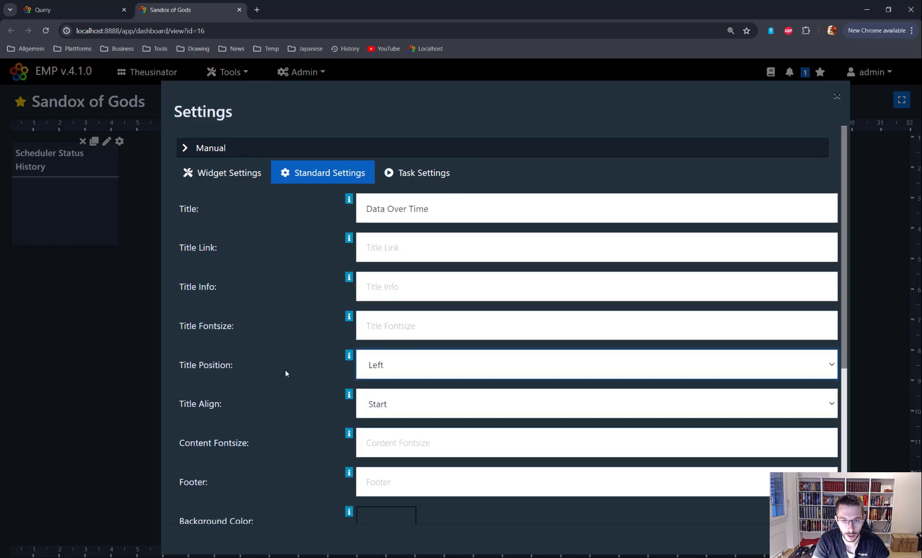
scroll(285, 368, "down", 5)
left_click(476, 501)
left_click(836, 96)
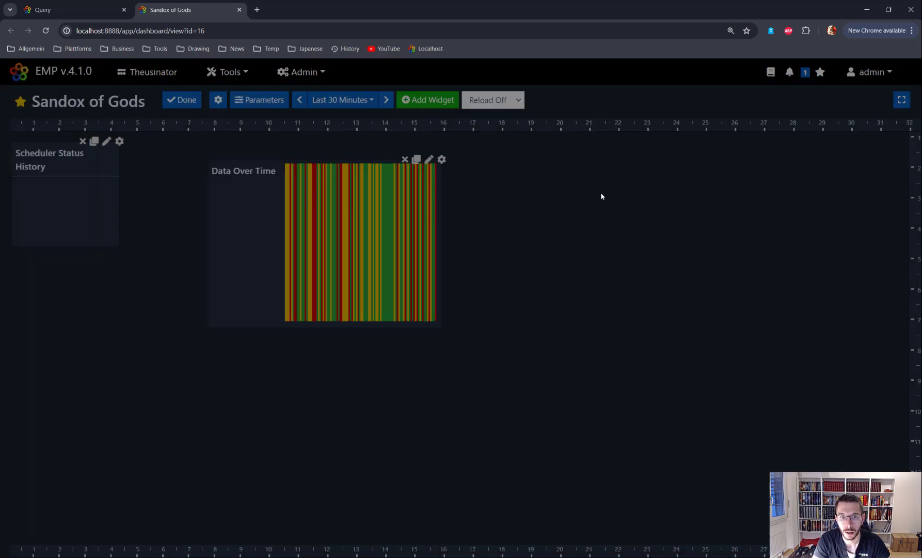
Reshape the Data Over Time widget into a wide, flat strip directly beside the top of the Scheduler Status History widget
left_click_drag(437, 323, 653, 180)
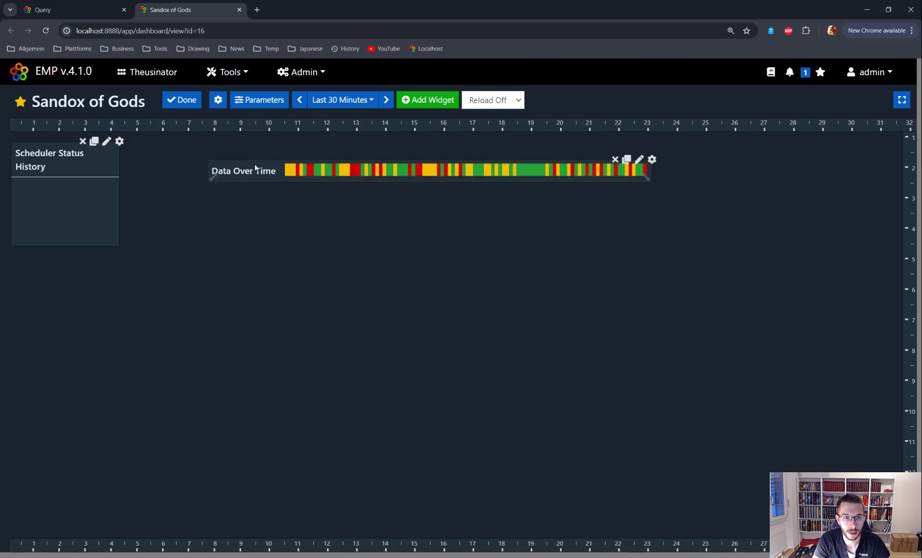
left_click_drag(255, 168, 168, 144)
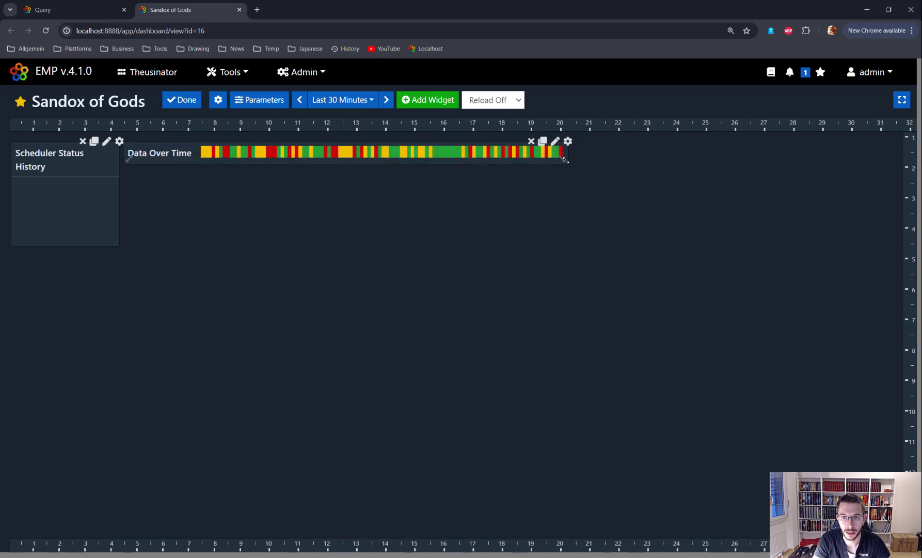
left_click_drag(564, 159, 625, 160)
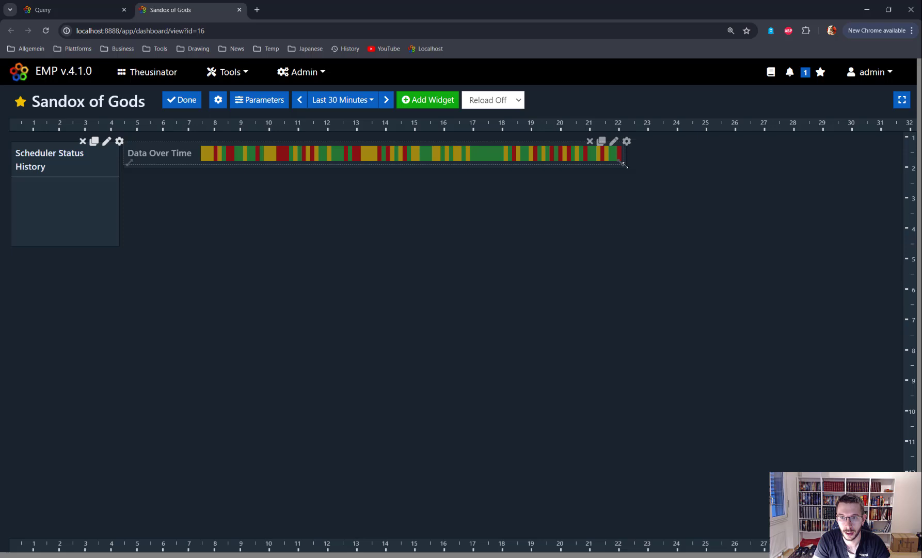
Duplicate the Data Over Time widget four times, align the last copy under the others, and finish editing the dashboard
left_click(599, 141)
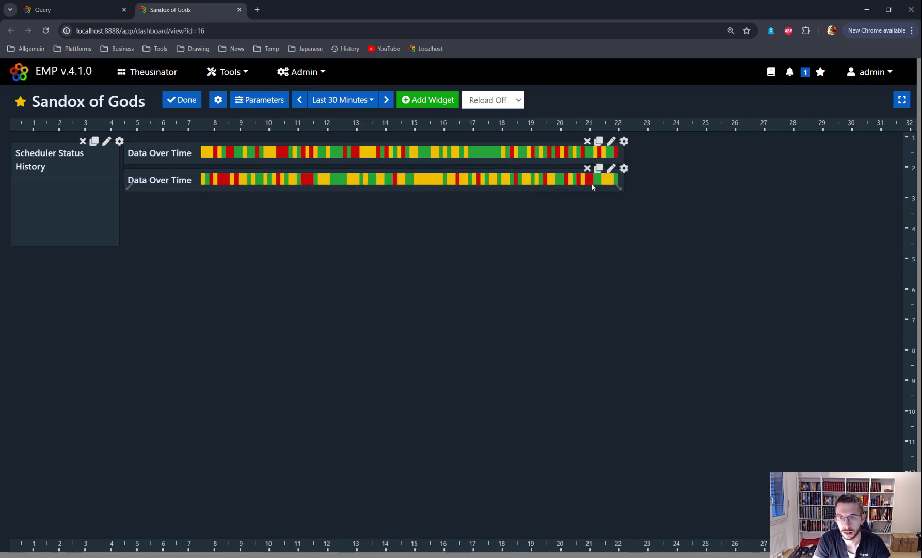
left_click(599, 168)
left_click(598, 196)
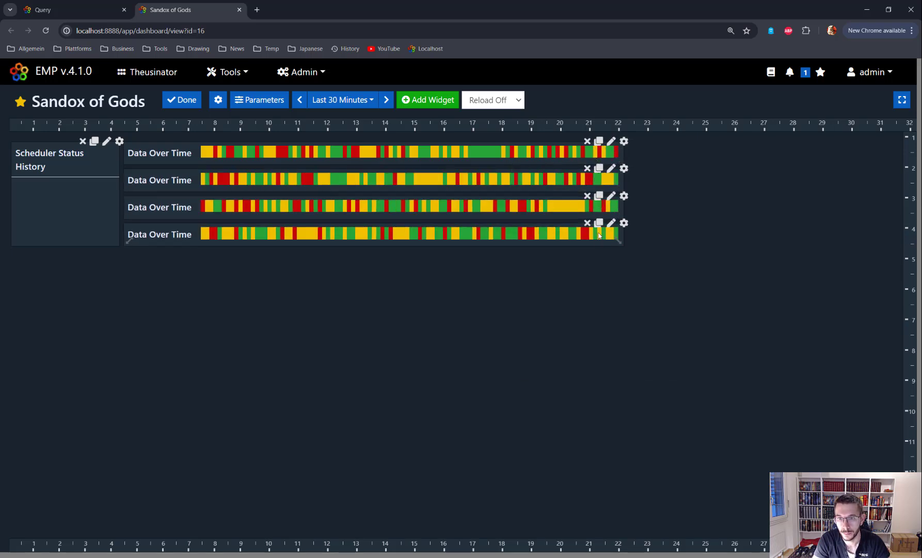
left_click(598, 223)
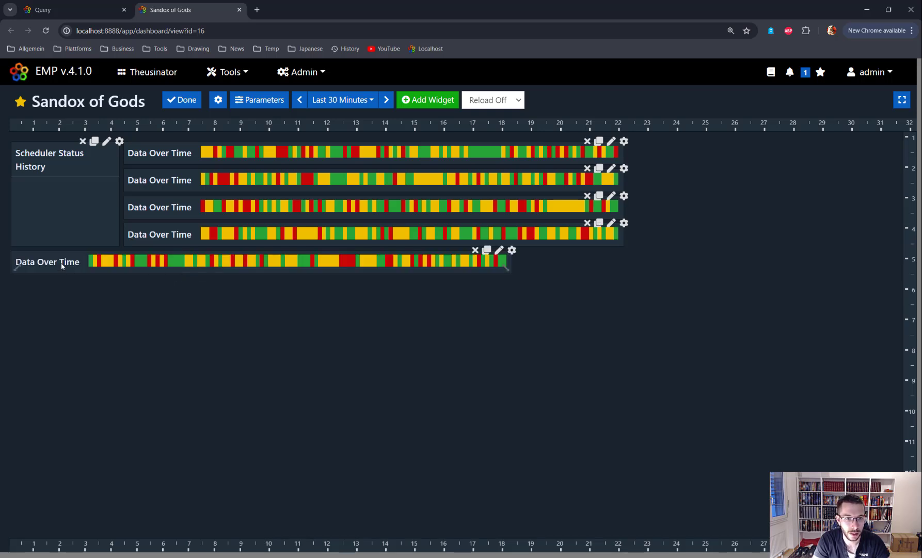
left_click_drag(62, 263, 174, 262)
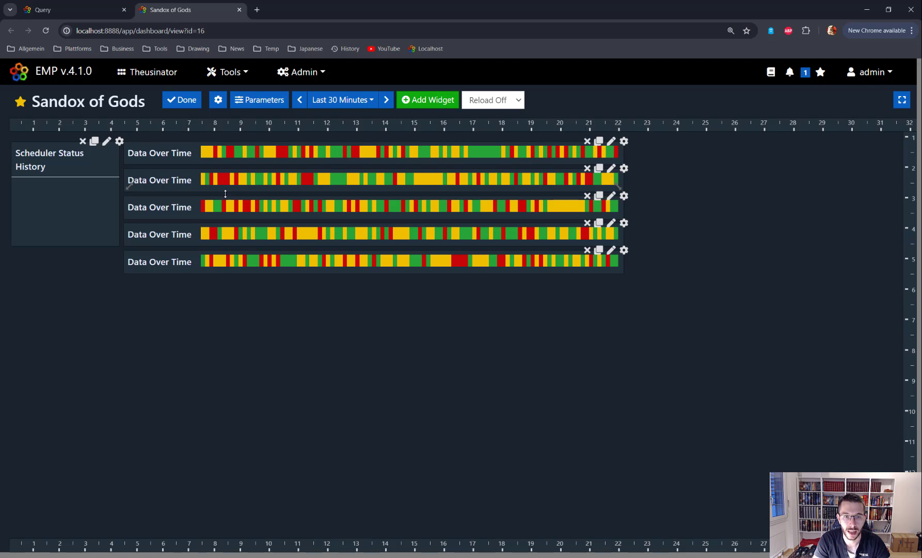
left_click(182, 100)
Return to the query page and set the display command's menu parameter to true
left_click(72, 7)
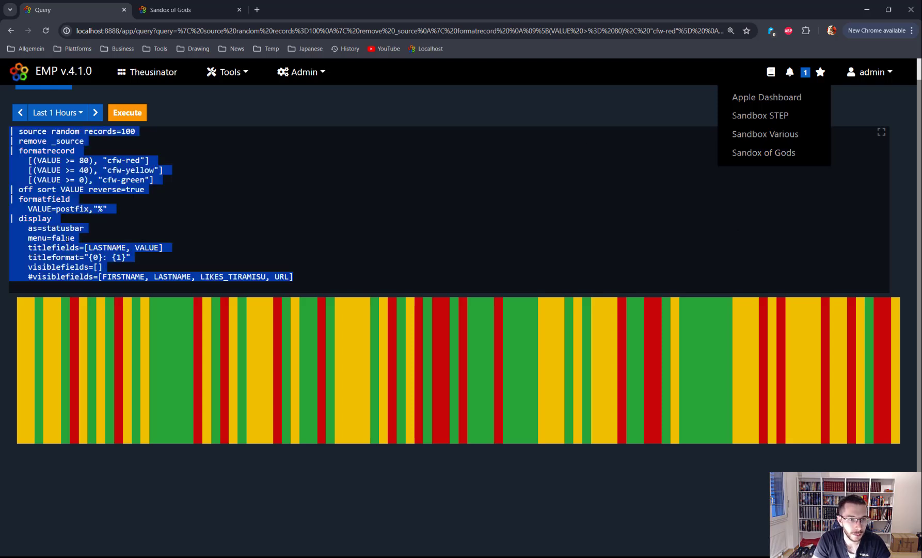
double_click(63, 237)
type("true")
mouse_move(109, 307)
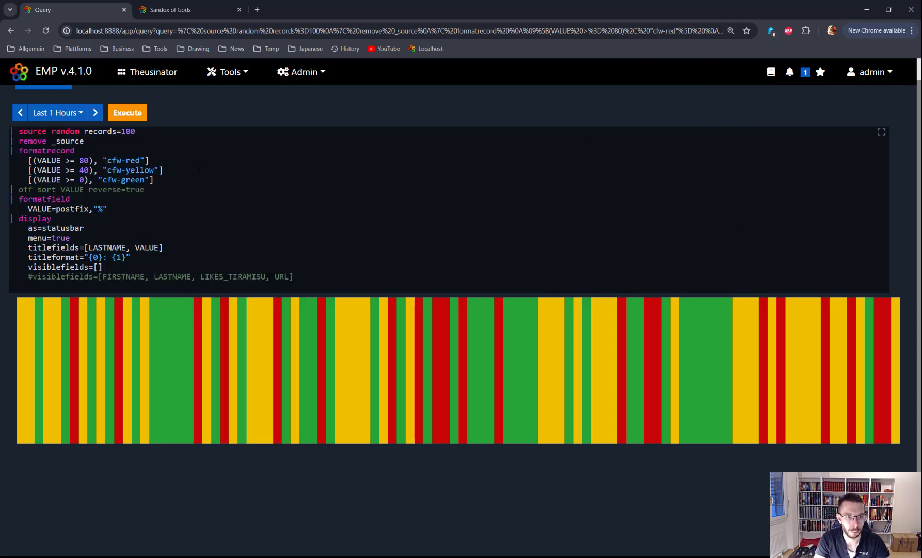
Run the query with the result controls enabled and look through the available Display As types
key("Return")
key("BackSpace")
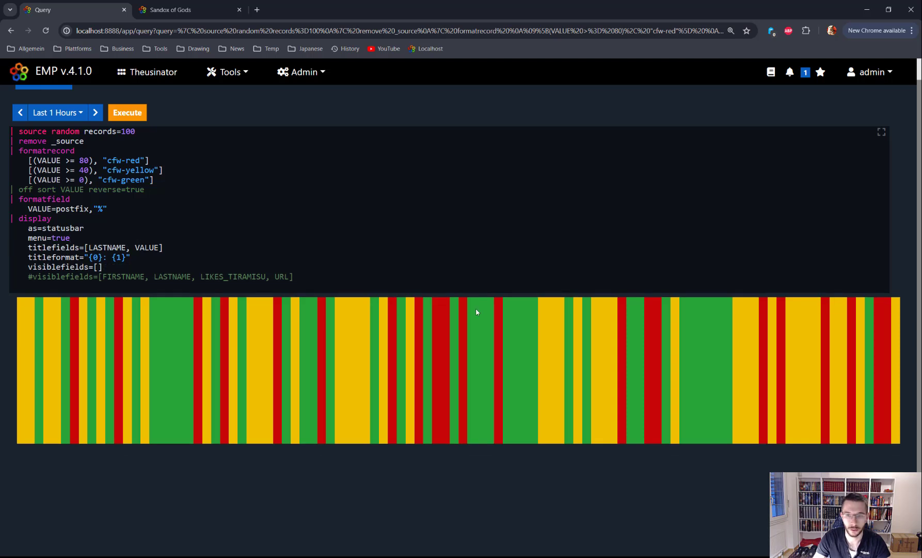
key("ctrl+Return")
left_click(726, 324)
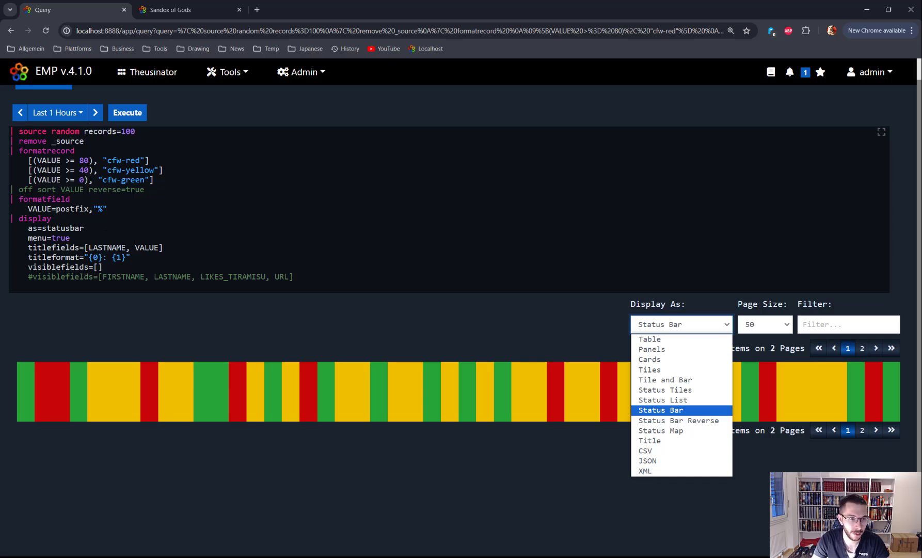
Set the display command's as parameter to statusbarreverse and run the query
left_click(84, 228)
type("re")
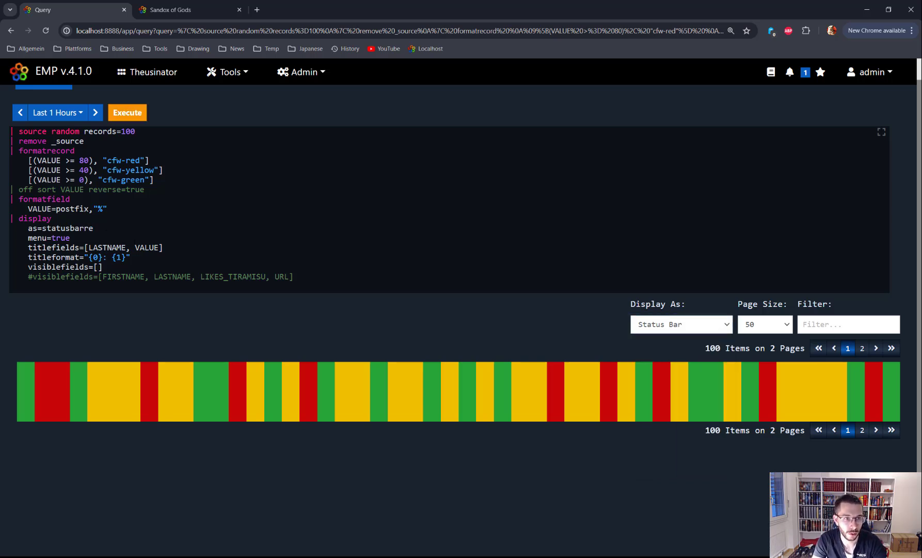
type("v")
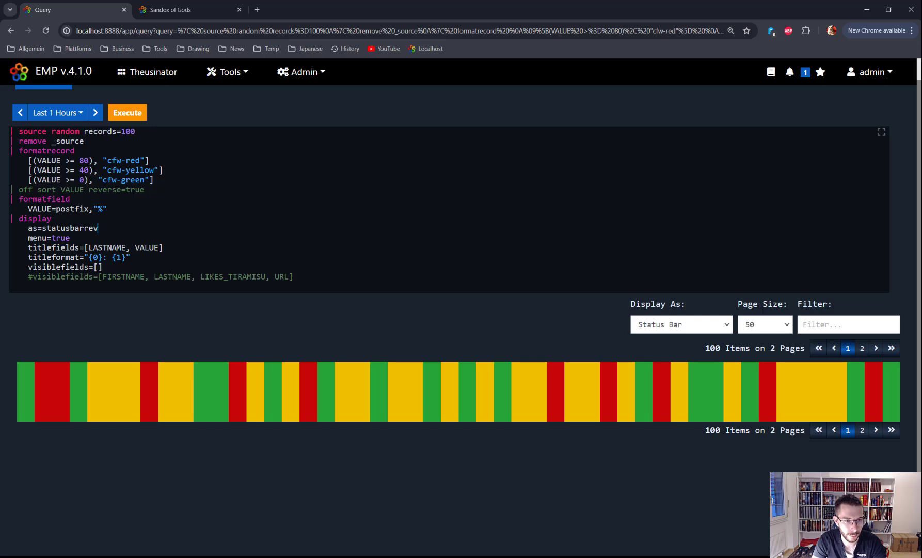
type("erse")
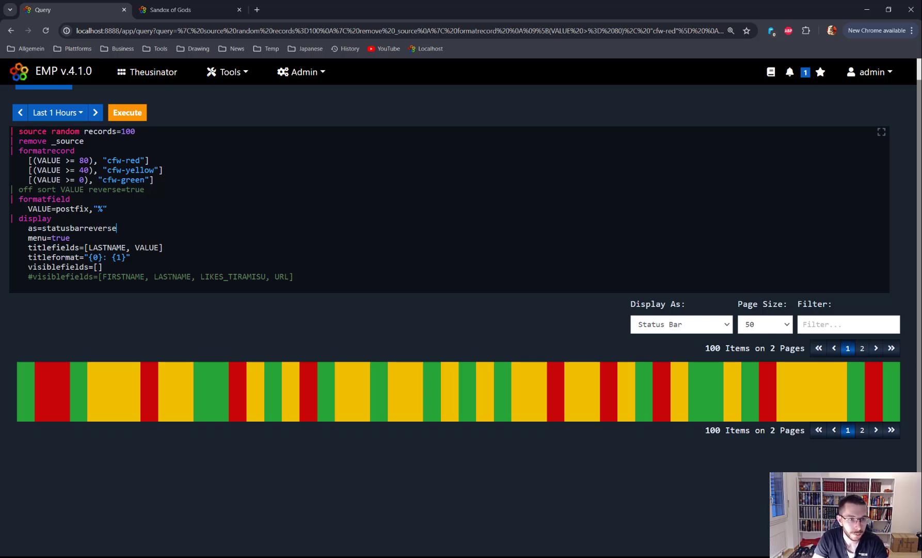
key("ctrl+Return")
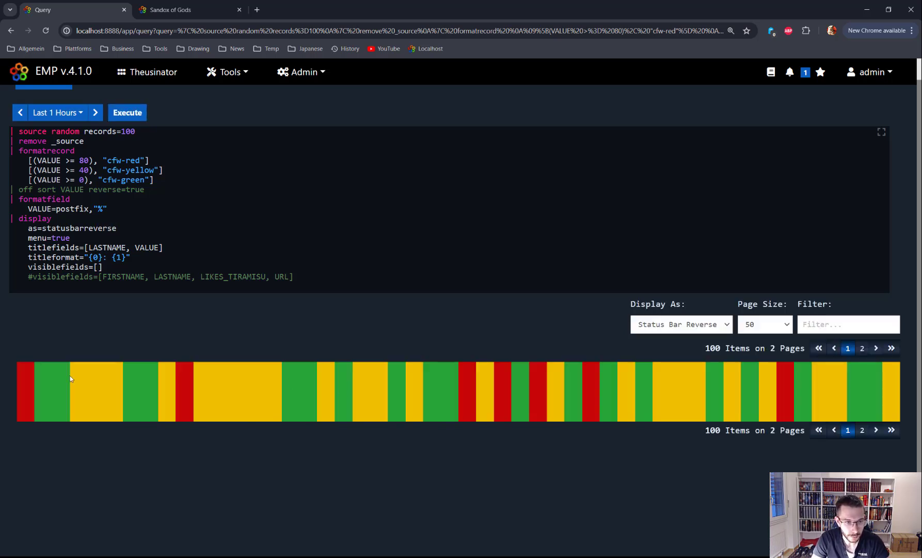
mouse_move(144, 379)
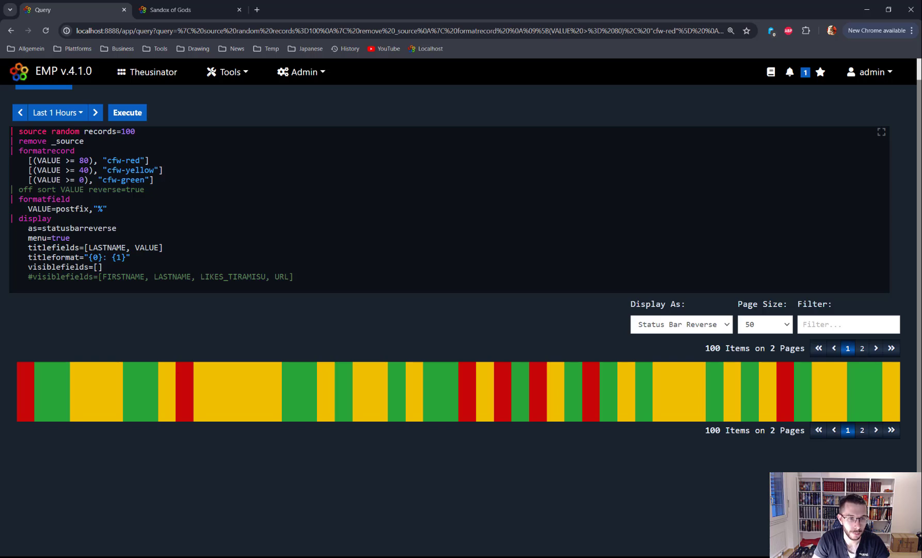
left_click_drag(145, 189, 20, 190)
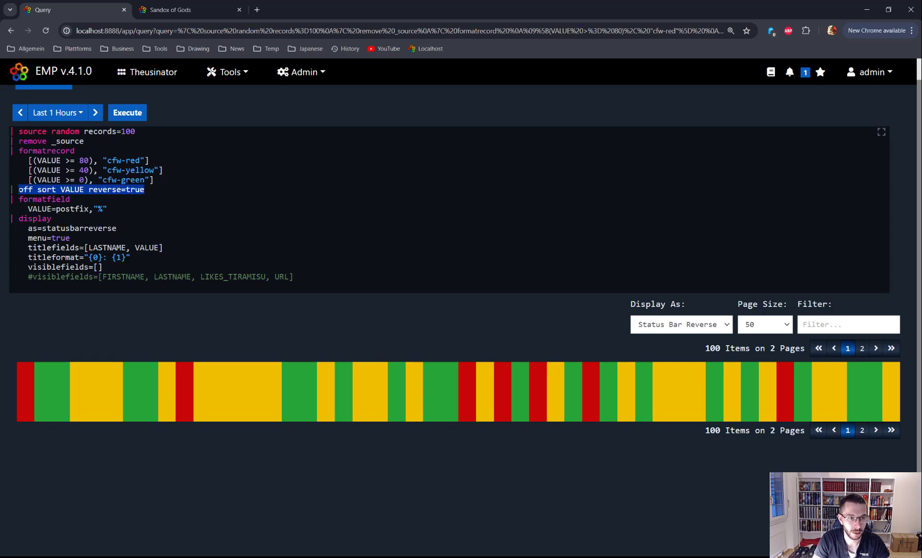
double_click(27, 189)
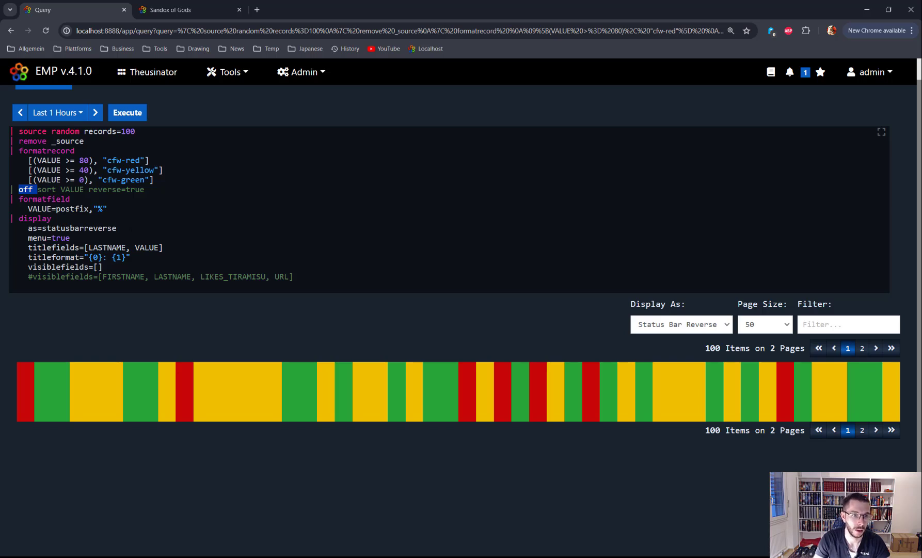
left_click_drag(117, 228, 57, 228)
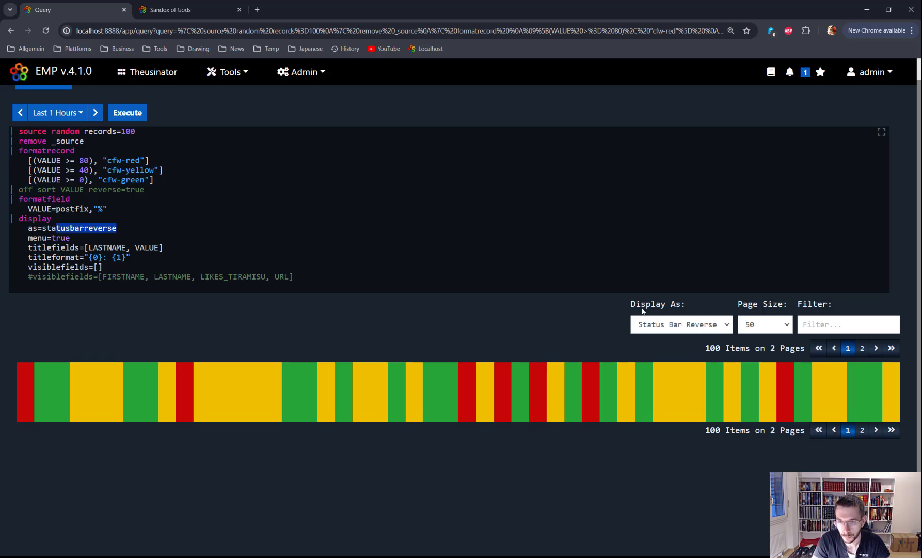
Check the available display types, set the display command's as parameter to statusmap, and run the query
left_click(671, 325)
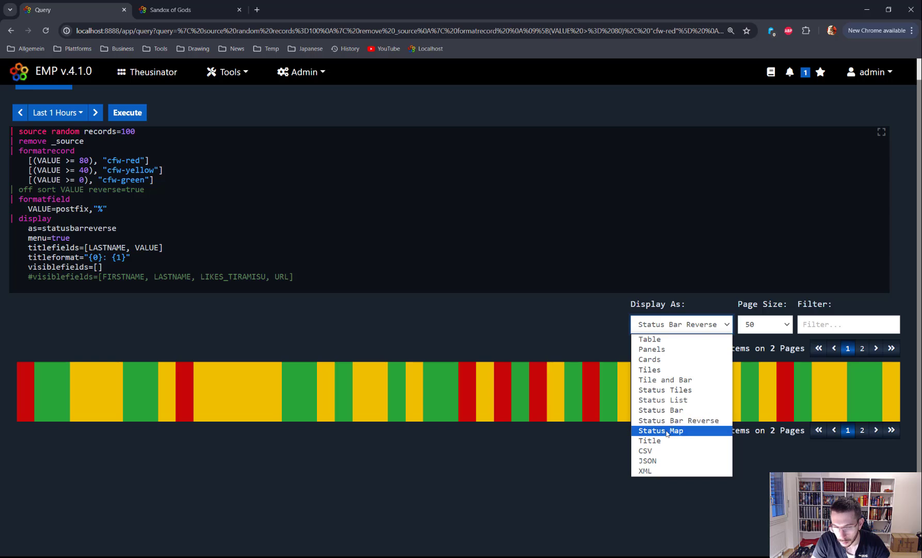
left_click(116, 227)
left_click_drag(116, 228, 84, 227)
left_click(80, 228)
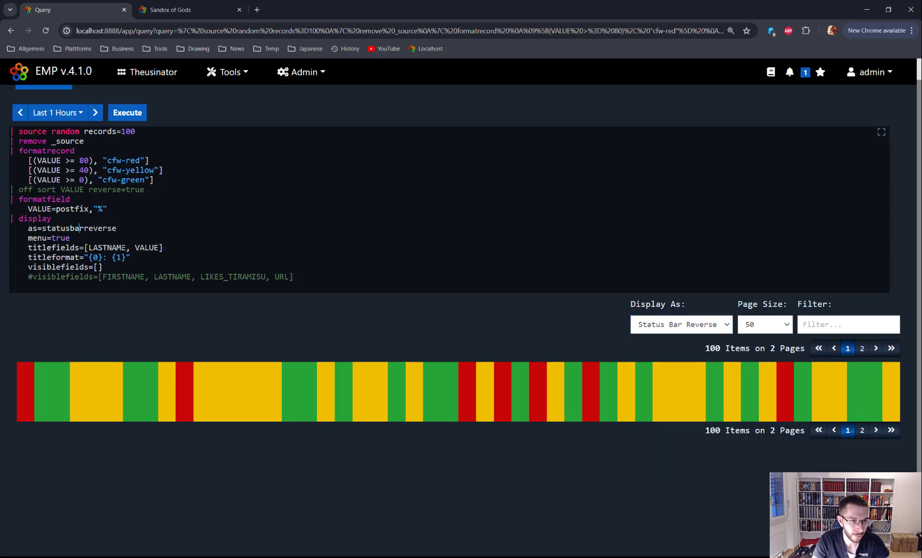
key("ctrl+Delete")
key("BackSpace")
key("BackSpace")
type("map")
key("ctrl+Return")
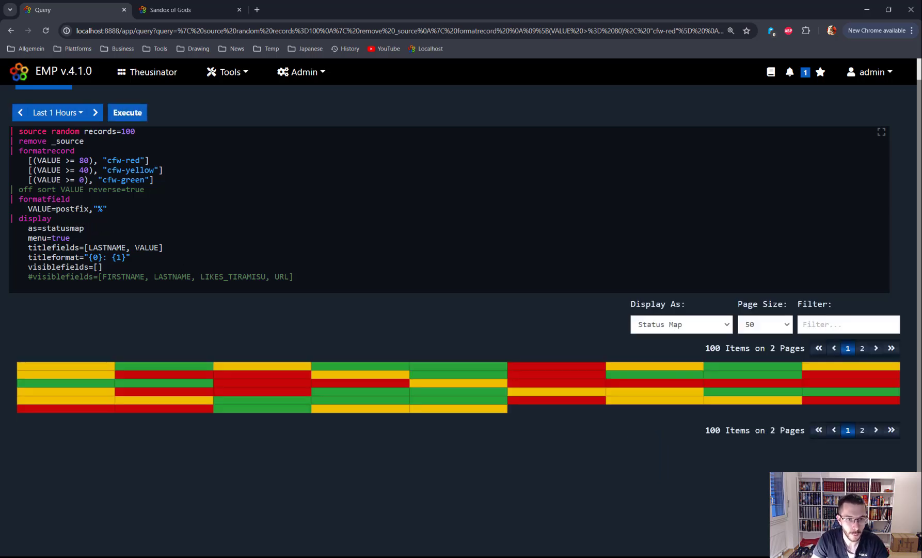
Set the display command's menu parameter to false and run the status map query
double_click(61, 238)
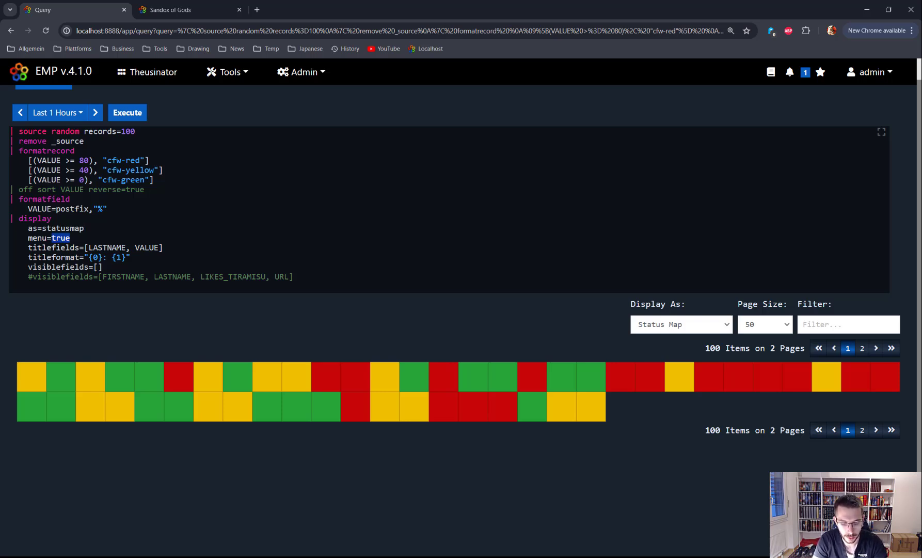
type("false")
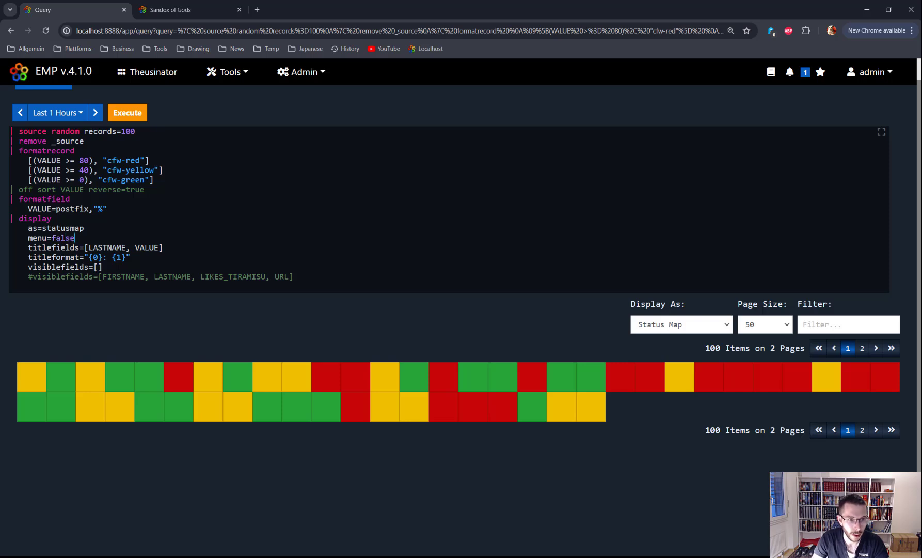
key("ctrl+Return")
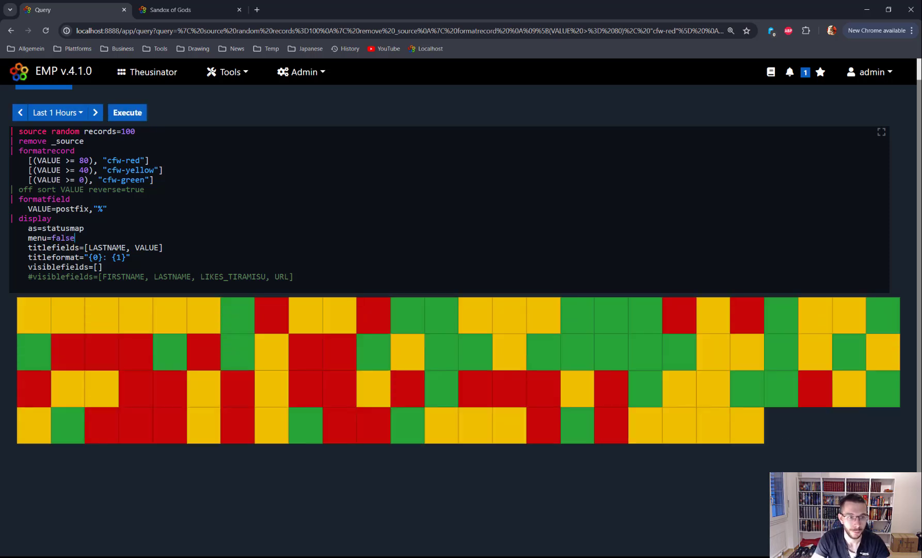
Copy the whole status map query and switch to the Sandox of Gods dashboard
left_click_drag(296, 278, 7, 135)
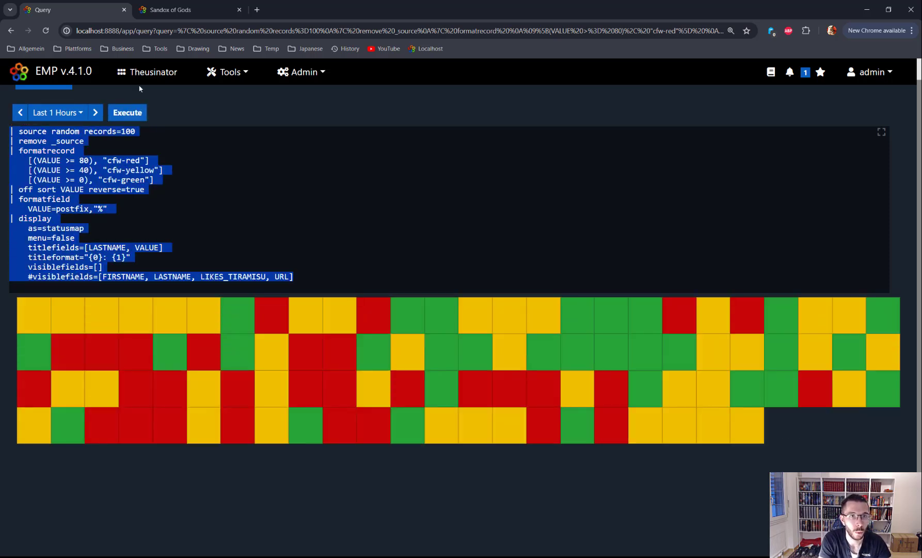
key("ctrl+c")
left_click(184, 15)
Put the dashboard in edit mode, duplicate the last Data Over Time widget, and resize the copy to about 12 columns by 5 rows
left_click(174, 101)
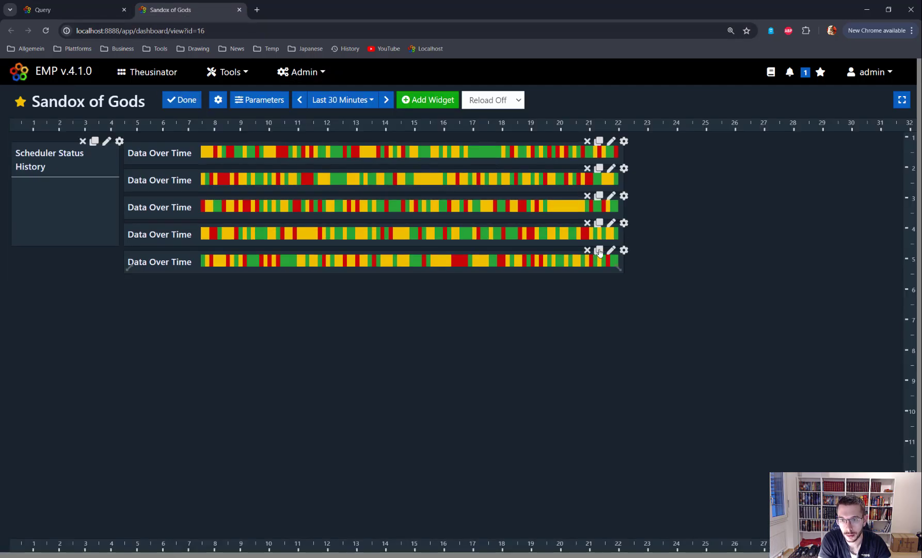
left_click(599, 252)
left_click_drag(516, 298, 320, 423)
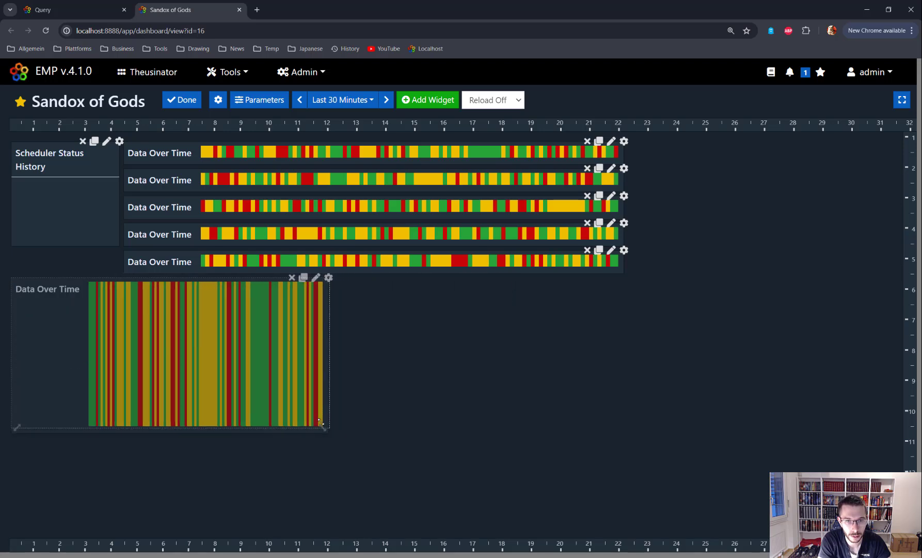
Replace the query in the enlarged widget's settings with the copied status map query and save it
left_click(316, 277)
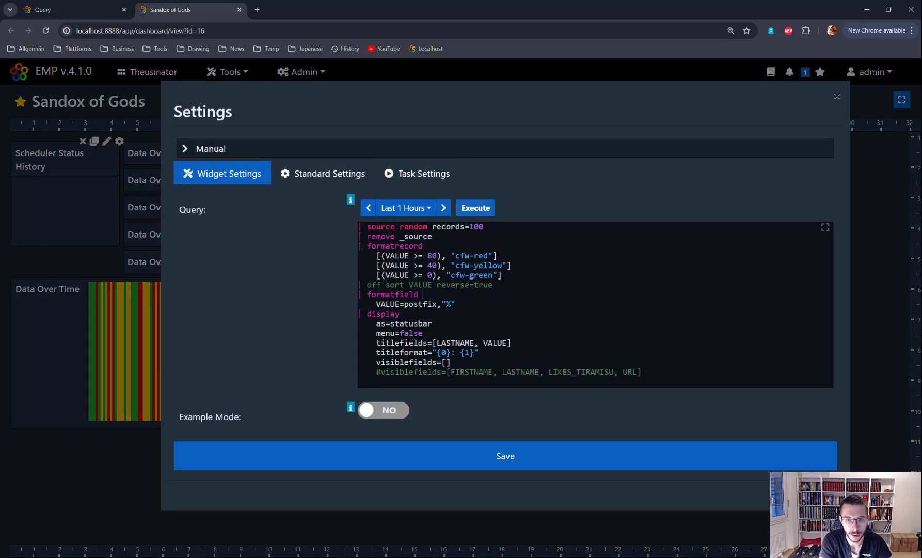
key("ctrl+a")
key("ctrl+v")
left_click(492, 460)
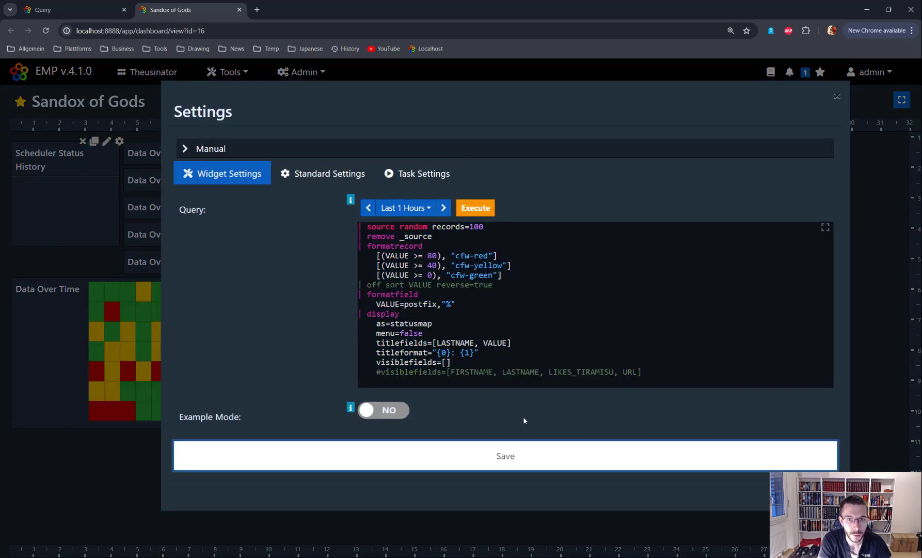
Set the status map widget's random source to records=1000, save, and shrink the widget to about 7 columns by 4 rows
left_click_drag(386, 98, 583, 89)
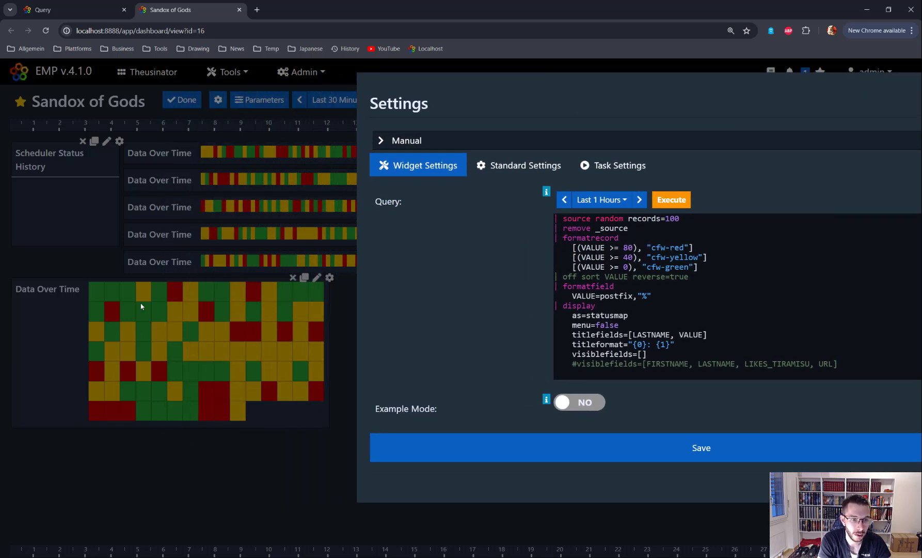
left_click(679, 218)
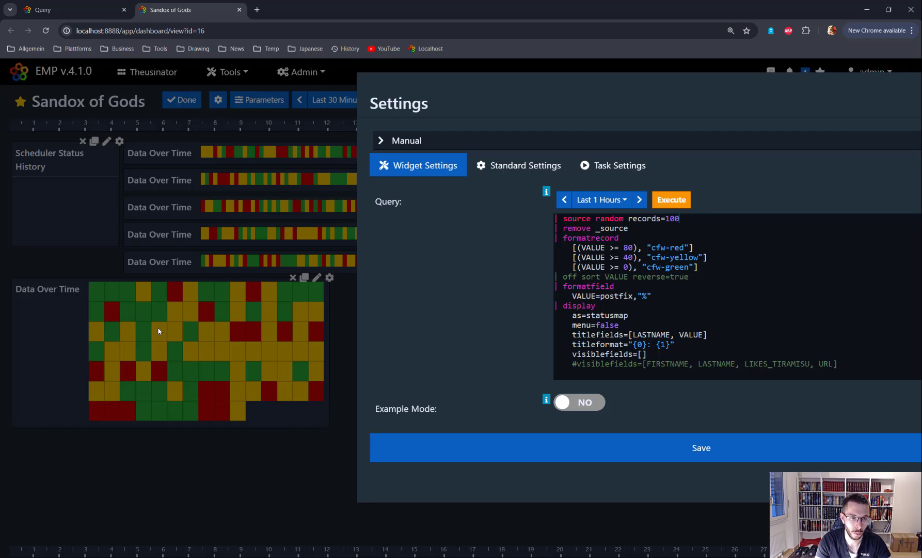
type("0")
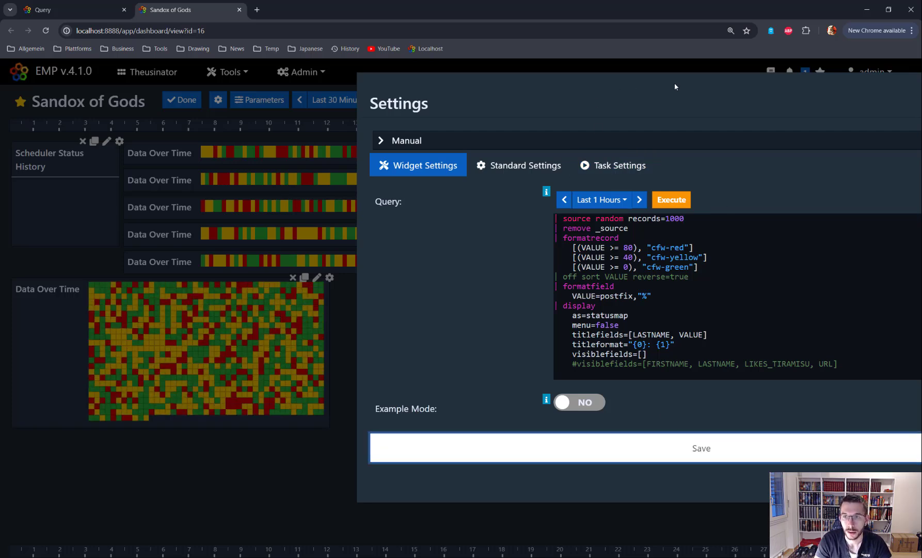
left_click_drag(675, 87, 507, 109)
left_click(868, 112)
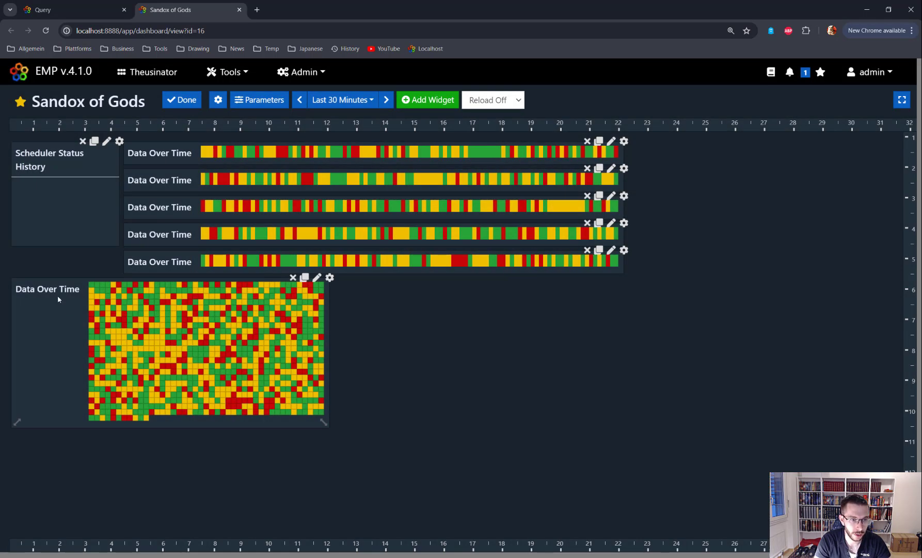
left_click_drag(322, 421, 199, 397)
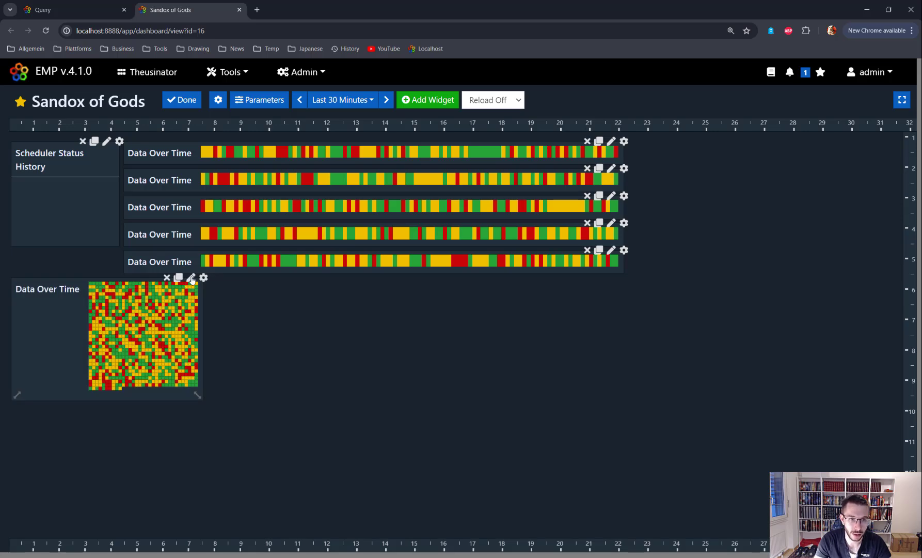
Enable the sort VALUE reverse=true command in the status map widget's query by removing its off prefix, and save
left_click(191, 279)
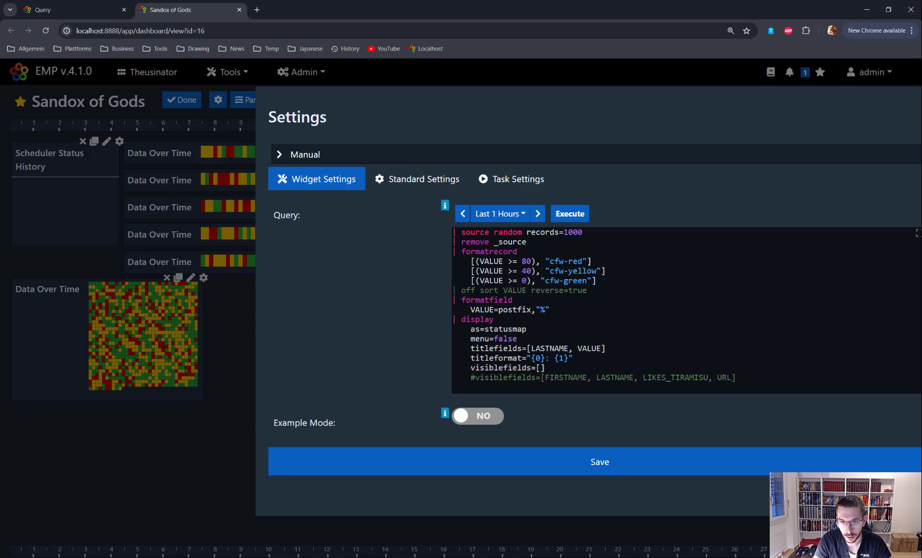
key("Delete")
key("BackSpace")
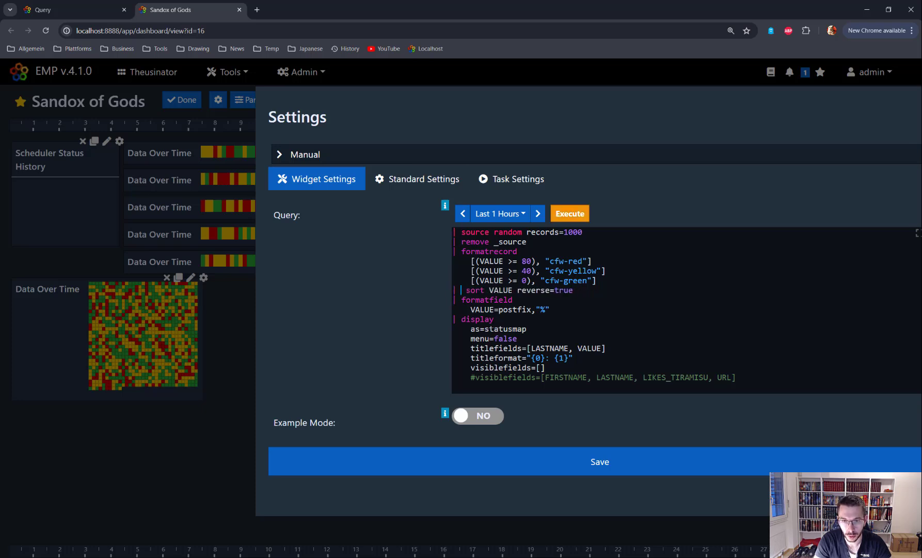
key("Delete")
key("Delete")
left_click(608, 469)
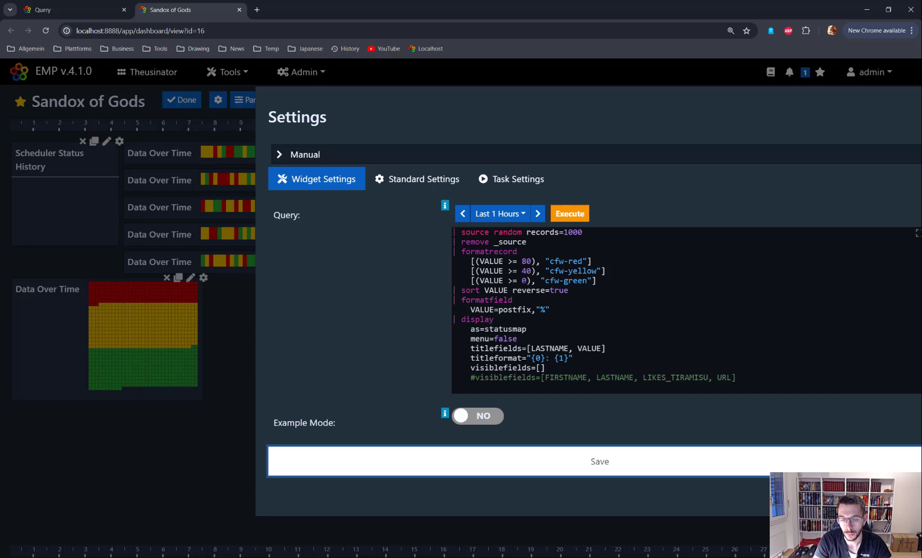
Set the cfw-red threshold in the widget's formatrecord command to VALUE >= 95 and save
left_click(531, 261)
key("BackSpace")
key("BackSpace")
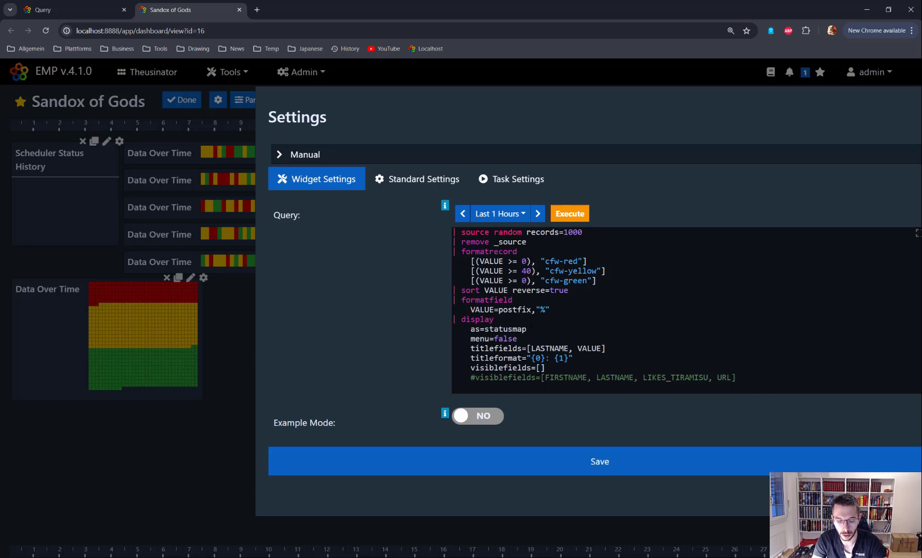
type("69")
key("BackSpace")
key("BackSpace")
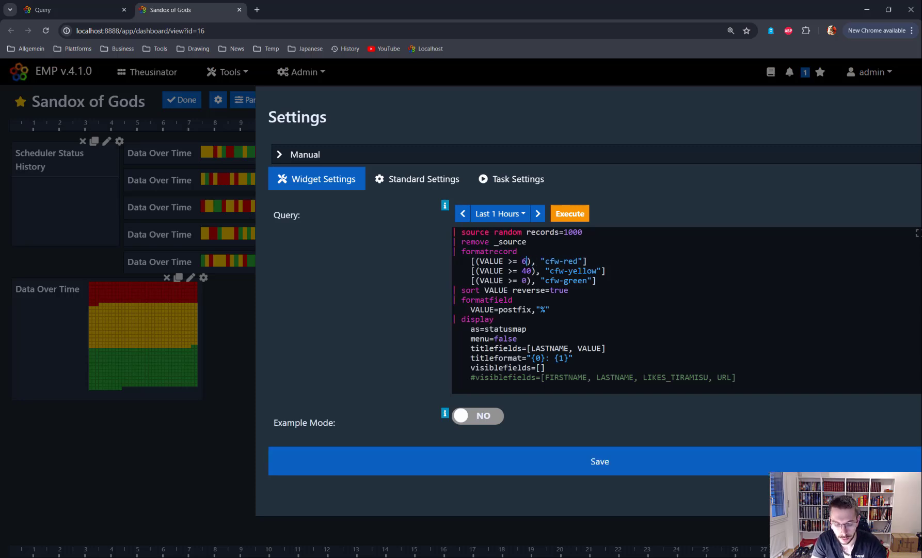
type("95")
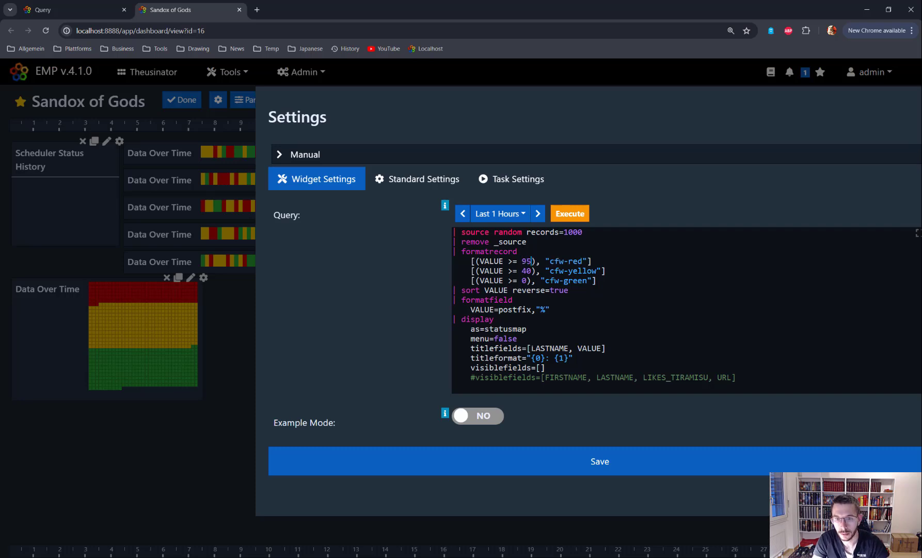
left_click(611, 463)
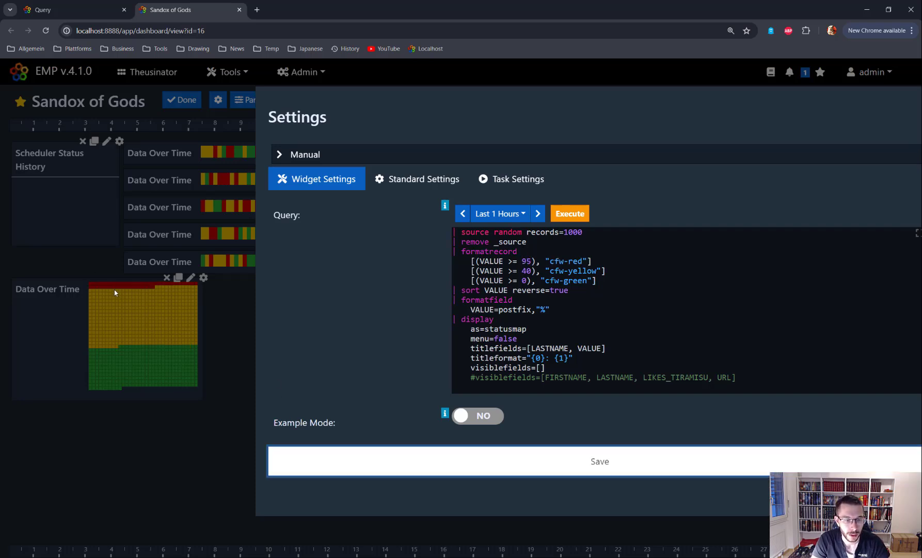
Set the cfw-yellow threshold in the widget's formatrecord command to VALUE >= 80, save, and close the settings
left_click(526, 270)
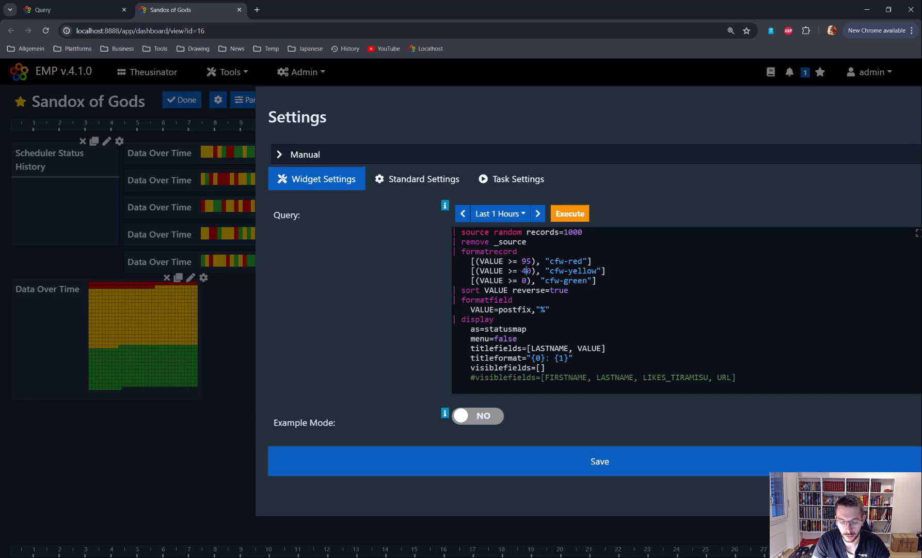
key("BackSpace")
type("8")
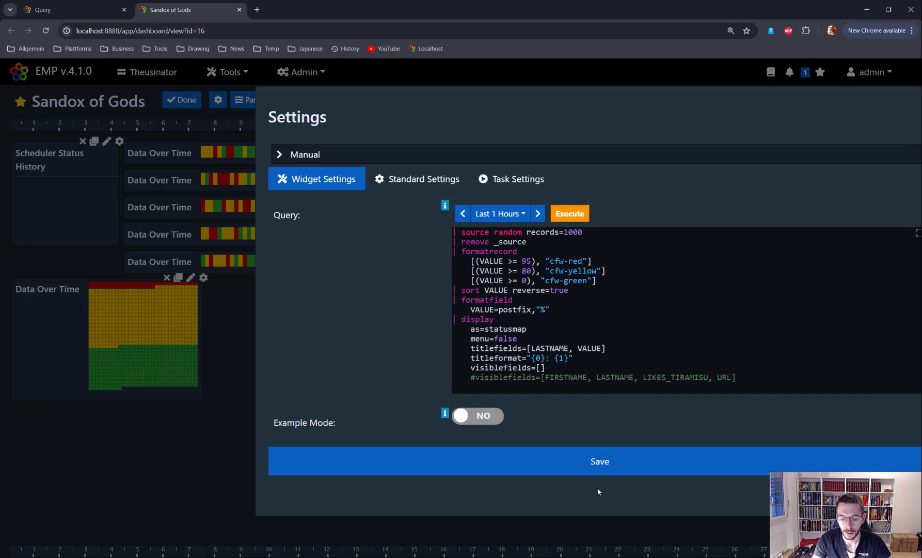
left_click(599, 465)
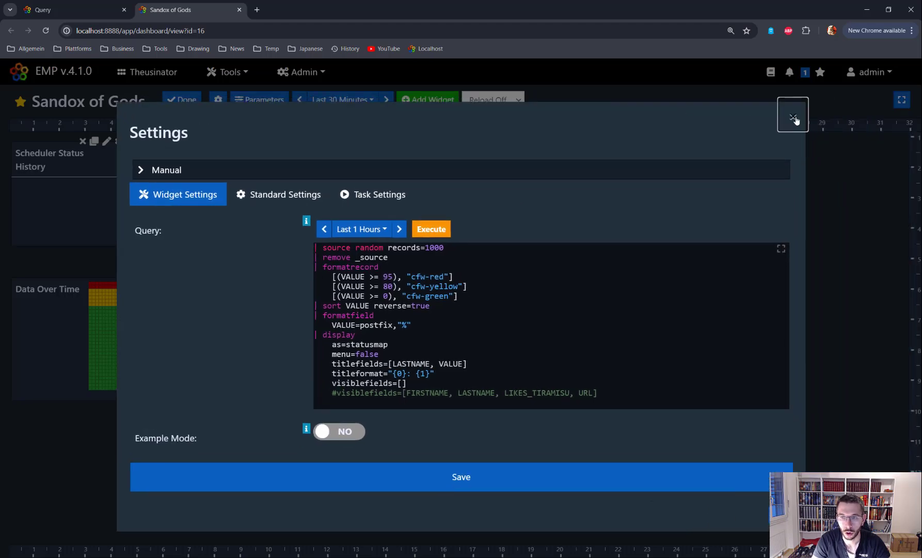
left_click(795, 119)
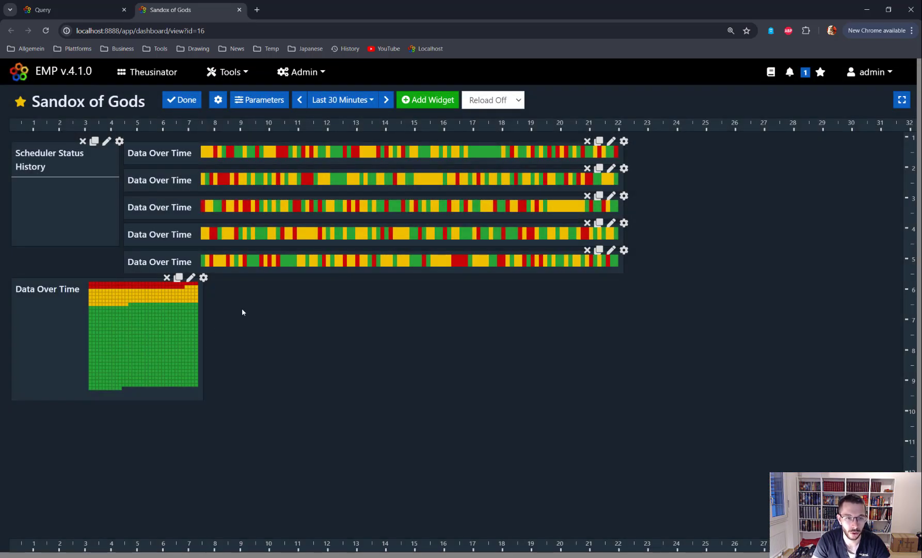
Switch to the Query page, set menu=true in the display command, run it, and keep Status Map as the display type
left_click(71, 10)
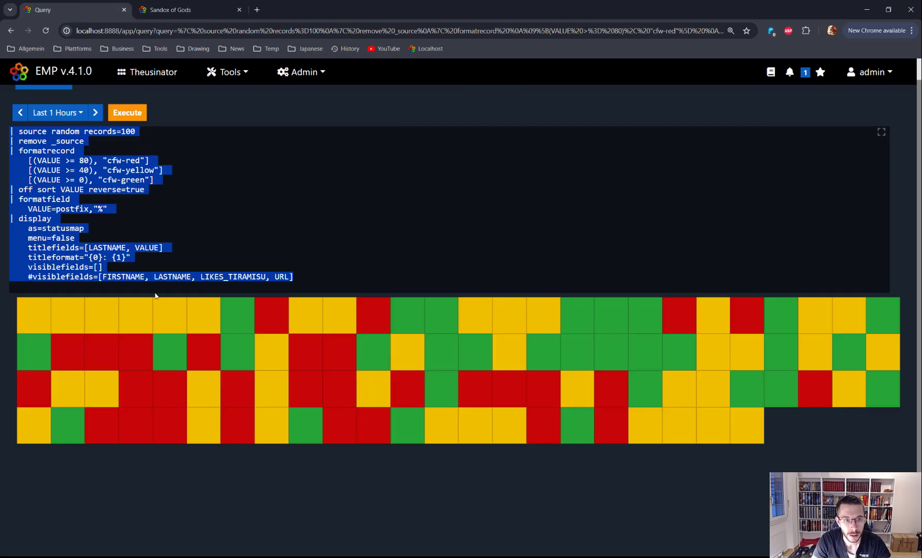
left_click_drag(84, 227, 74, 227)
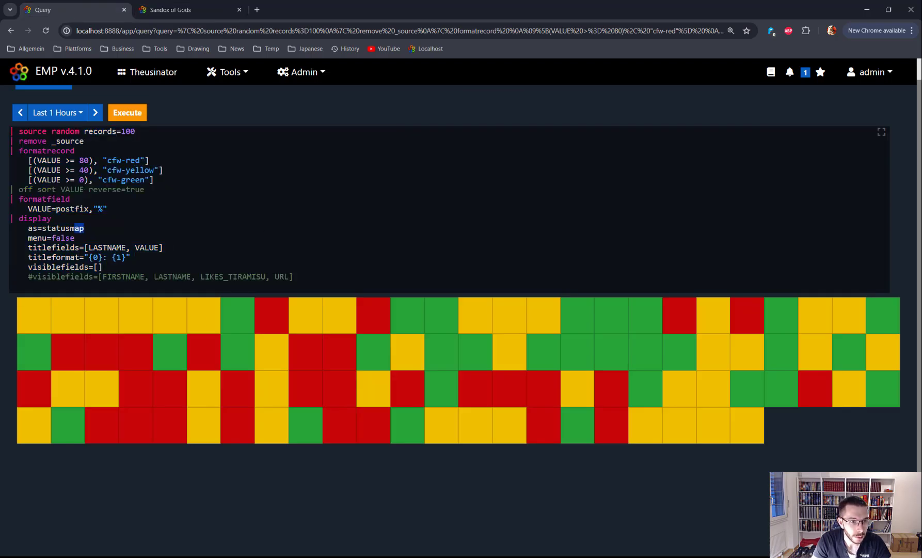
double_click(63, 238)
type("true")
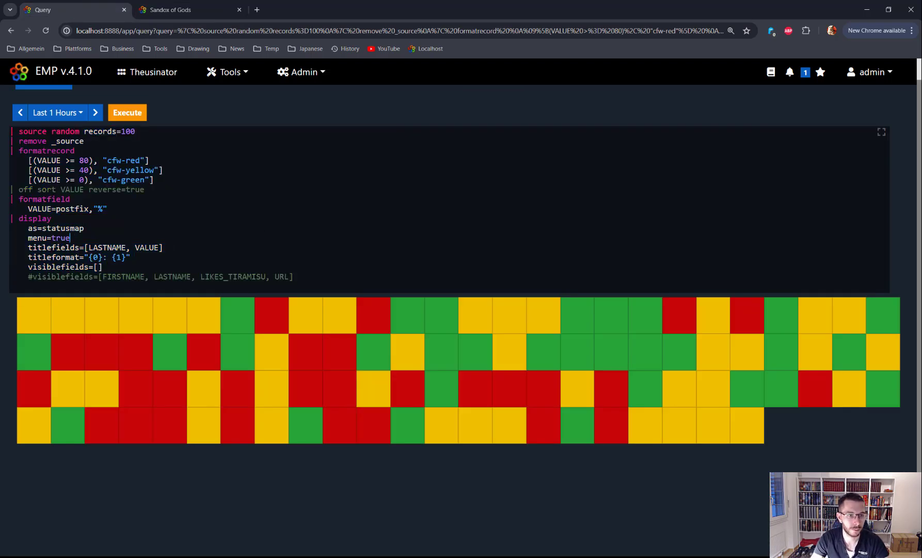
key("ctrl+Return")
left_click(705, 327)
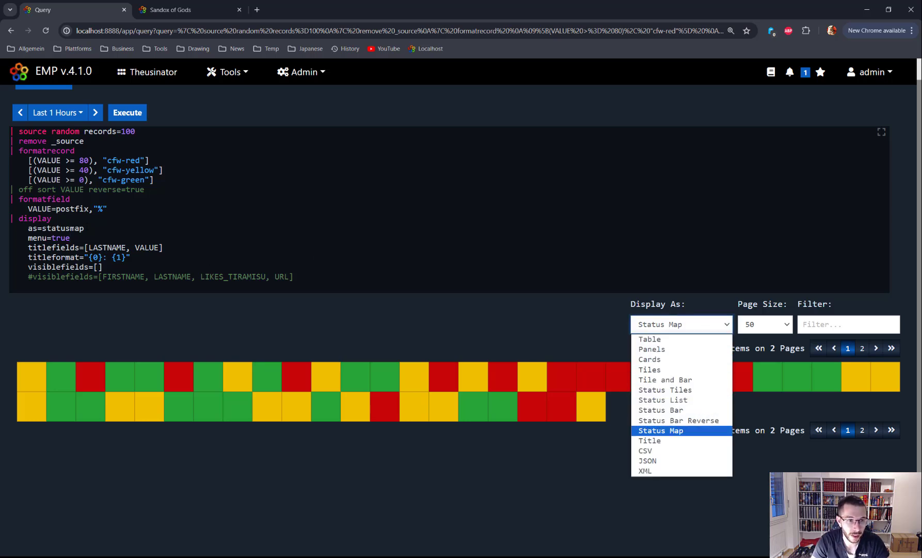
left_click(661, 430)
Change the display command to as=title, run the query, and look through the results
double_click(63, 227)
type("ti")
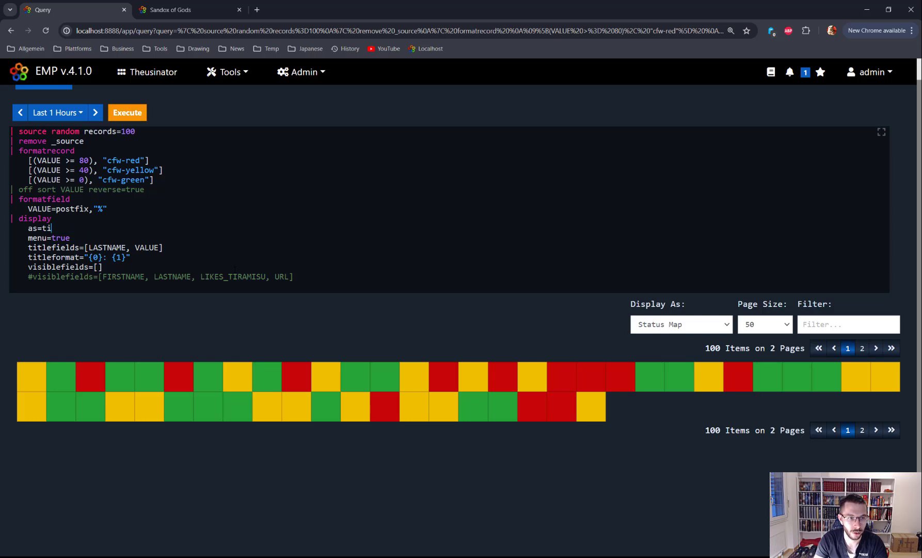
type("tel")
key("BackSpace")
key("BackSpace")
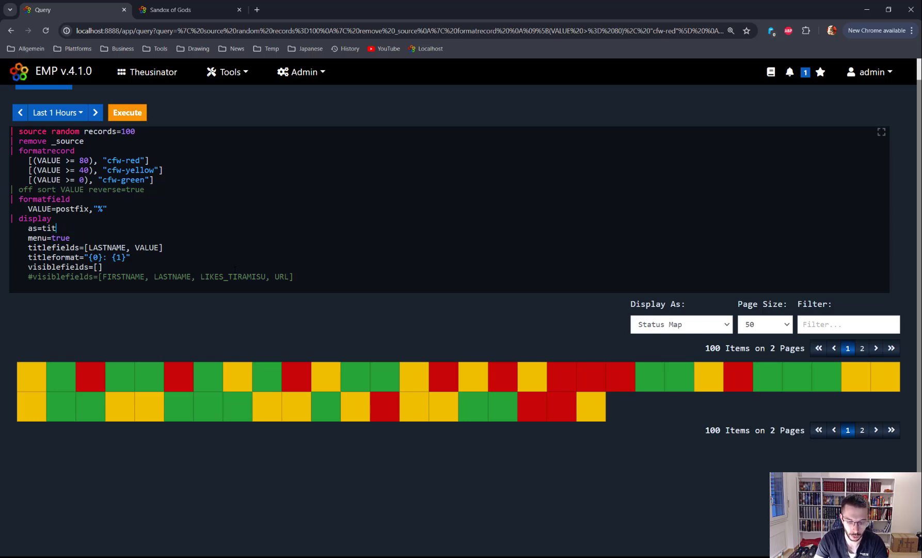
type("le")
key("ctrl+Return")
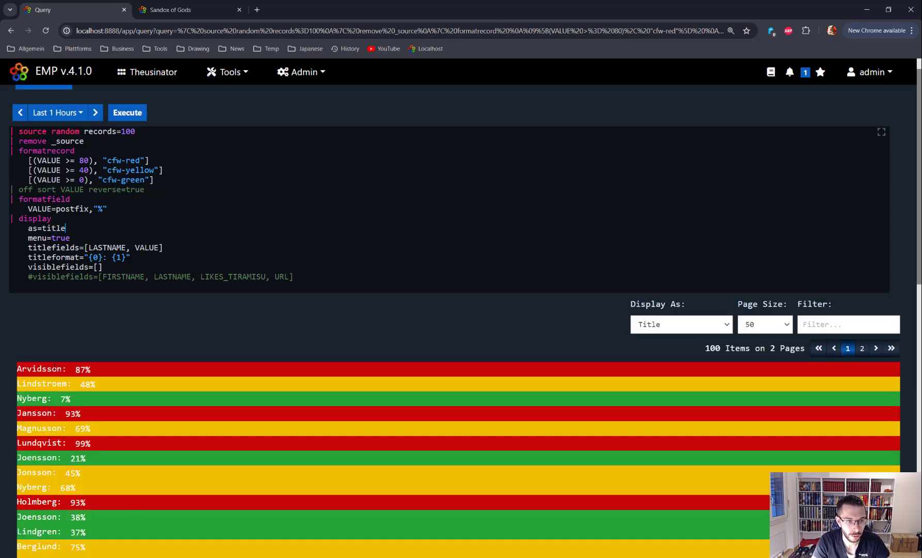
scroll(72, 394, "down", 3)
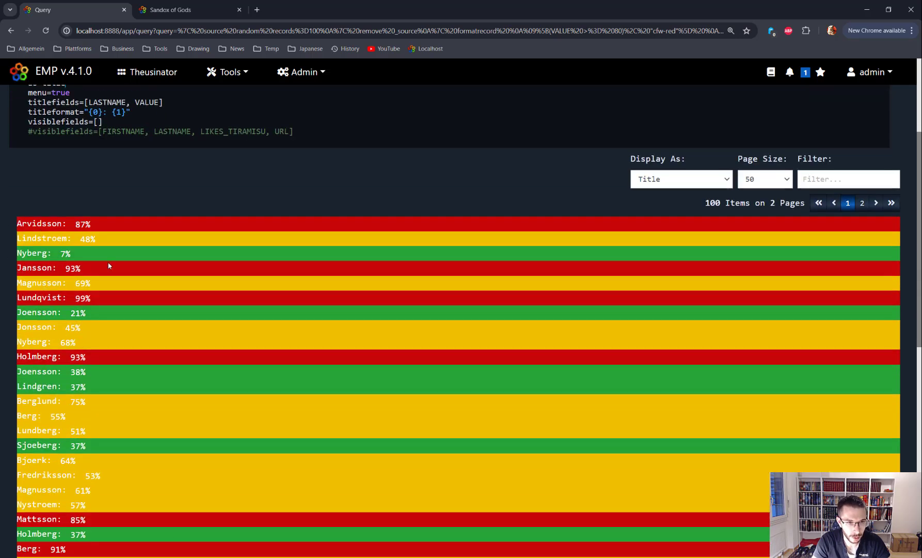
scroll(106, 258, "up", 3)
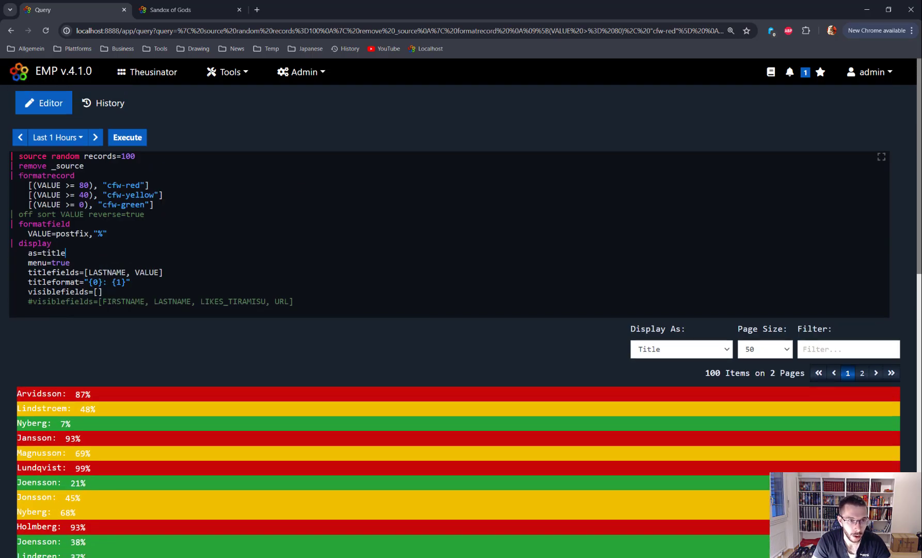
Disable the formatrecord command with the off prefix and run the query
type("of")
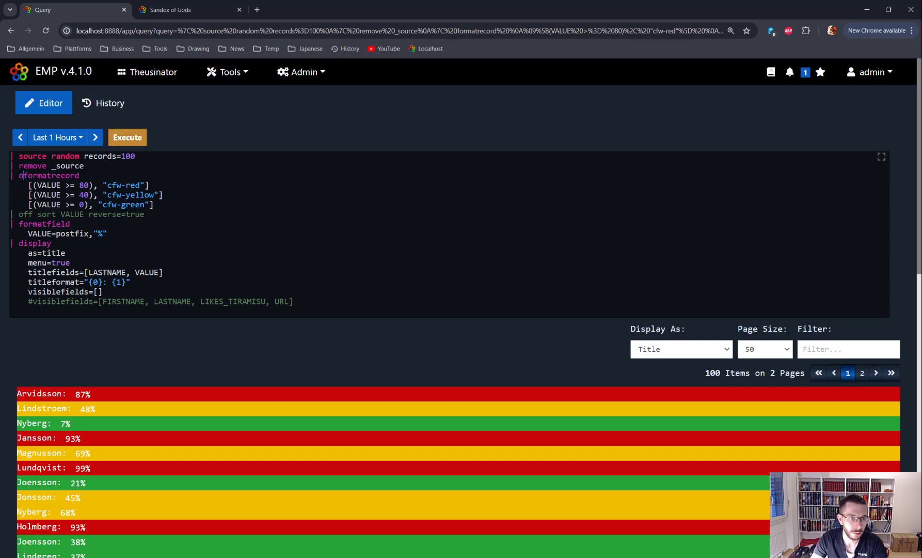
key("BackSpace")
type("ff")
key("ctrl+Return")
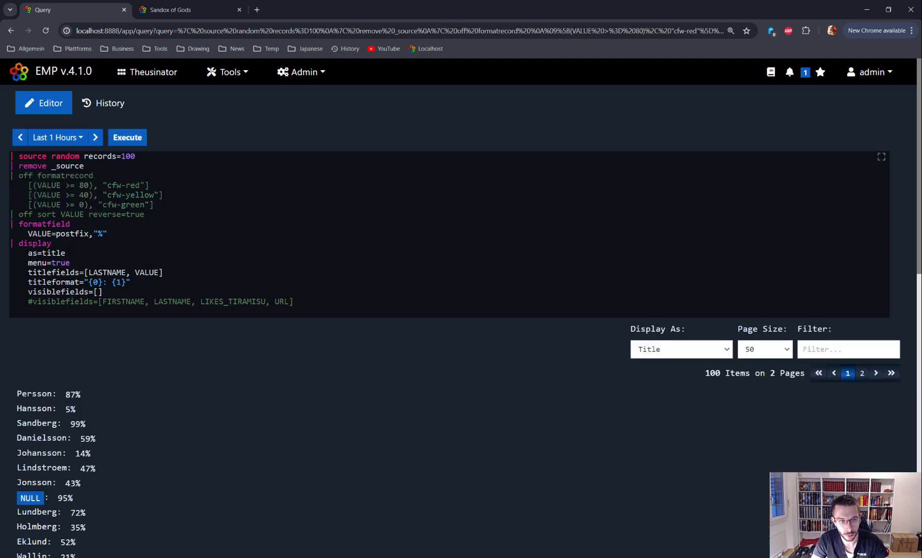
Review the available display types, change the display command to as=csv, and run the query
left_click(677, 349)
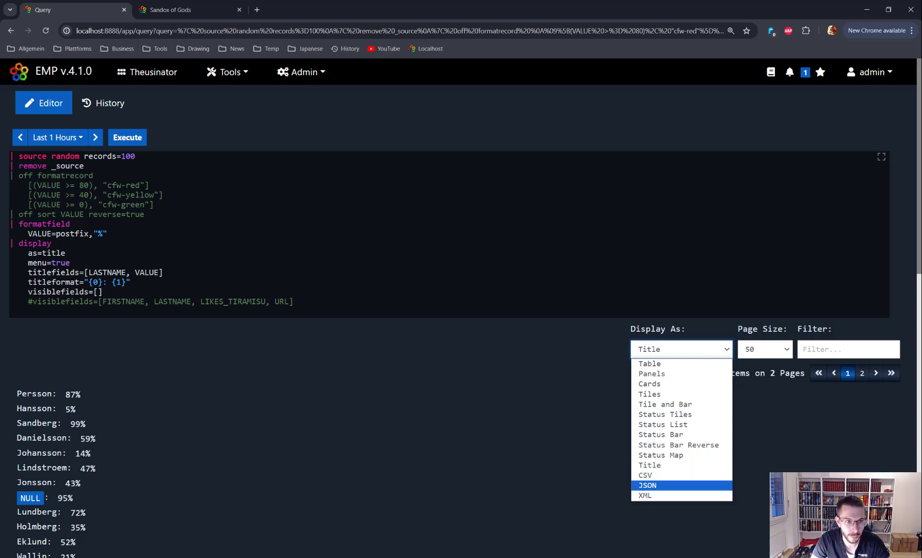
left_click(58, 253)
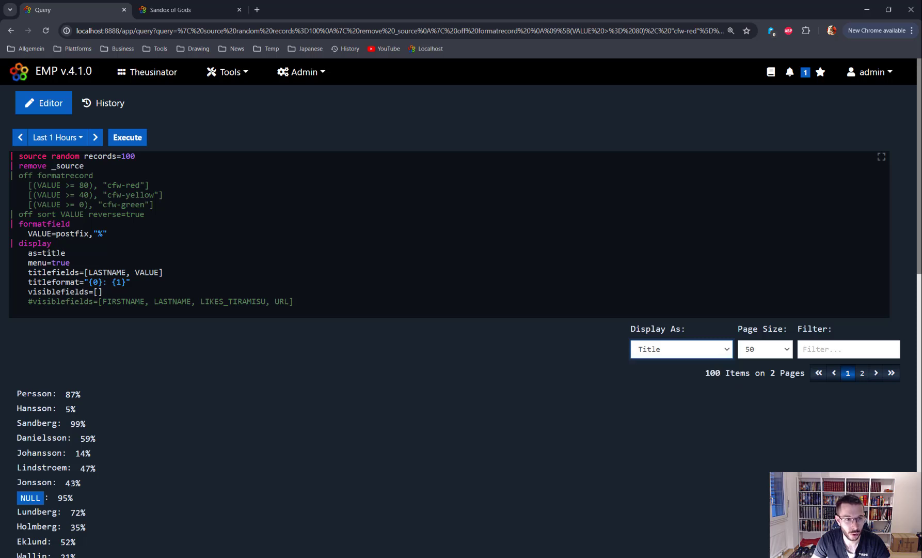
double_click(56, 253)
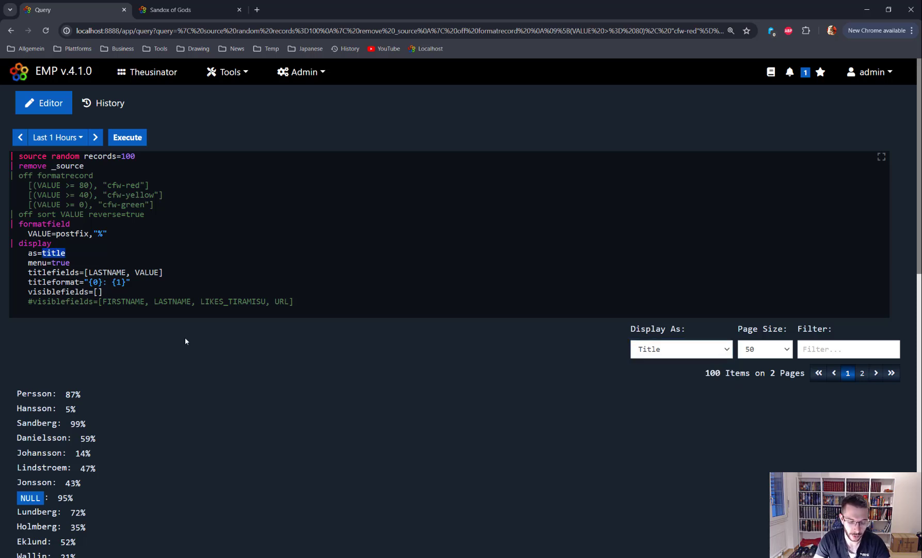
type("csv")
key("ctrl+Return")
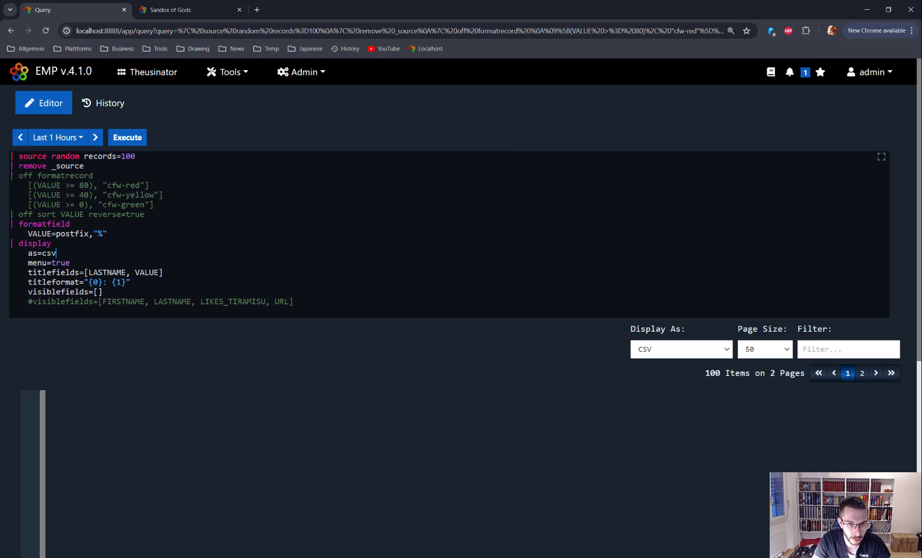
Remove the titlefields, titleformat and both visiblefields lines from the display command, run the query, and look through the CSV output
left_click_drag(324, 302, 28, 272)
key("BackSpace")
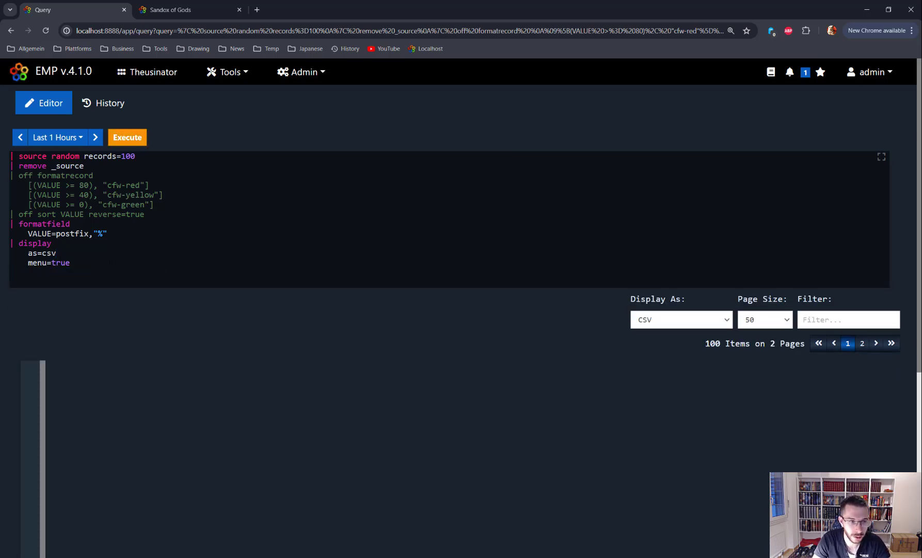
key("ctrl+Return")
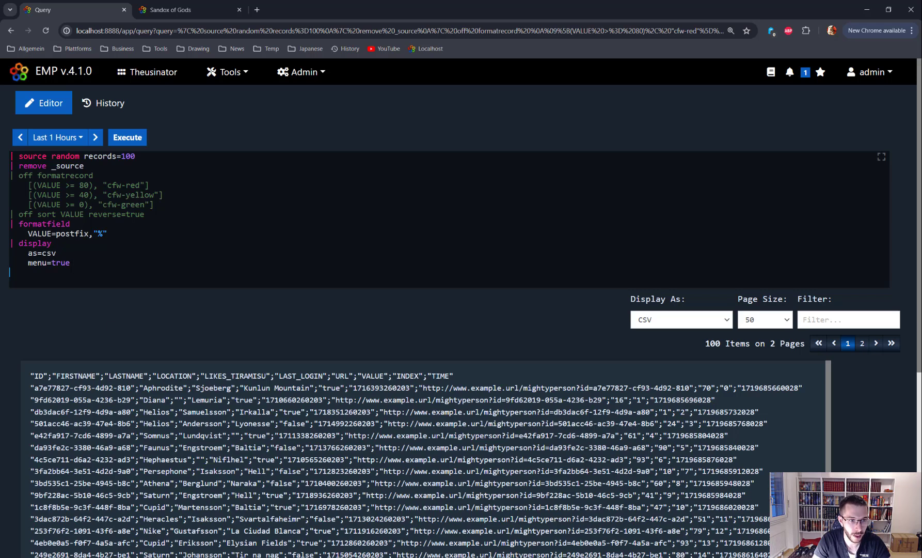
scroll(423, 455, "down", 3)
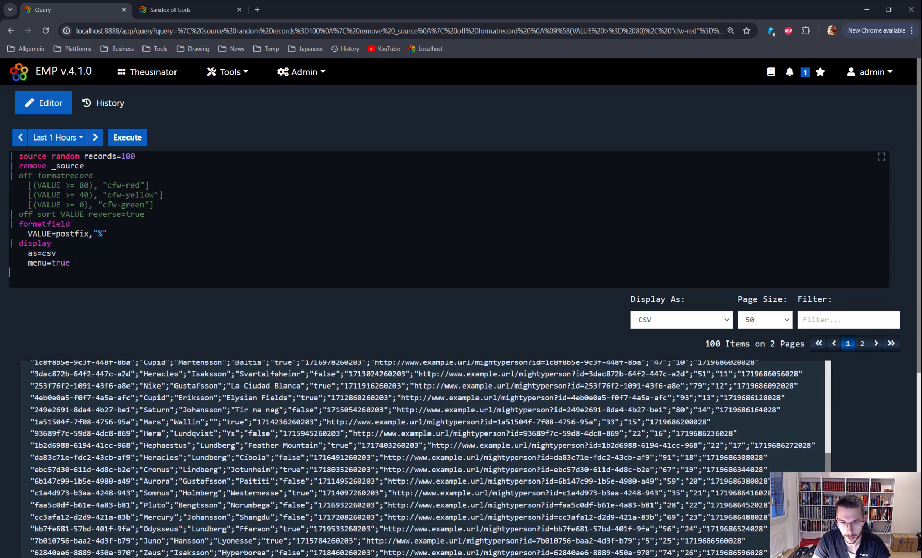
scroll(423, 455, "up", 3)
Change the display command to as=json and run the query
key("ctrl+shift+Left")
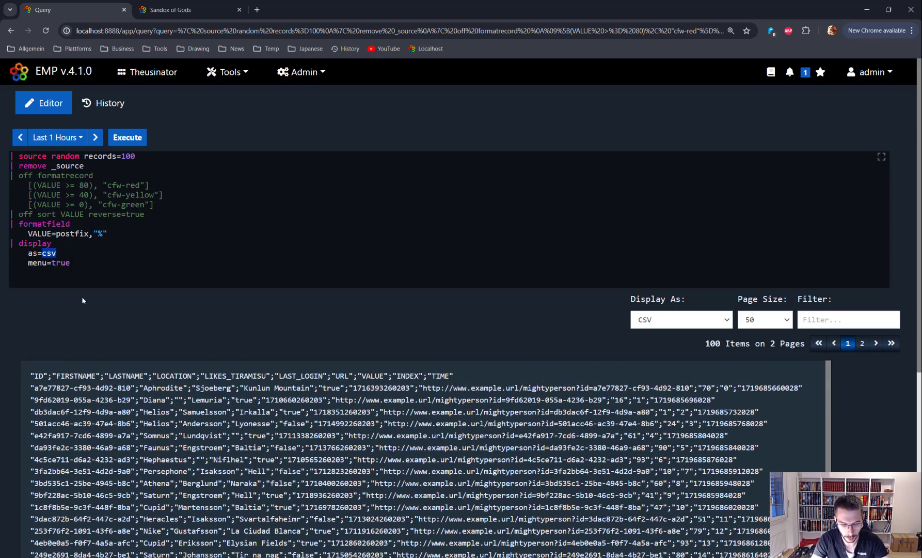
type("json")
key("ctrl+Return")
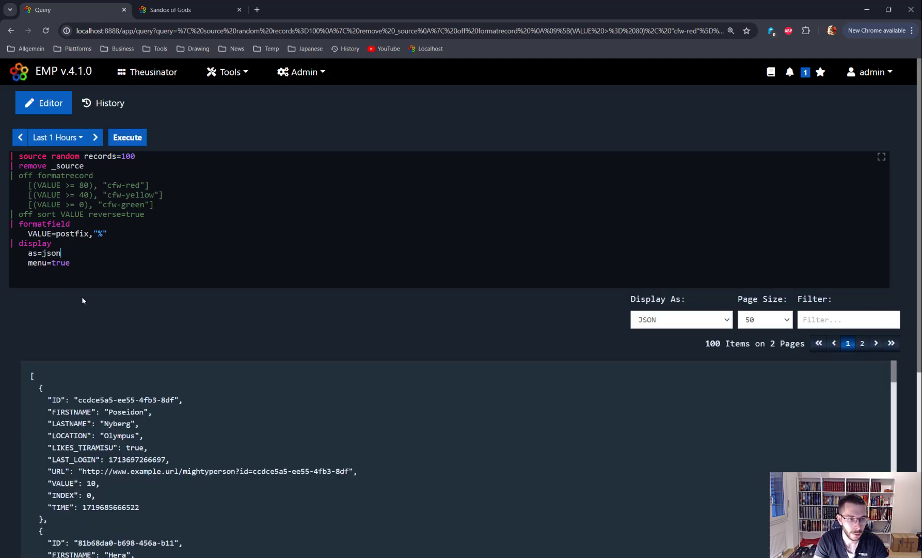
Change the display command to as=xml and run the query
key("BackSpace")
key("BackSpace")
key("BackSpace")
key("BackSpace")
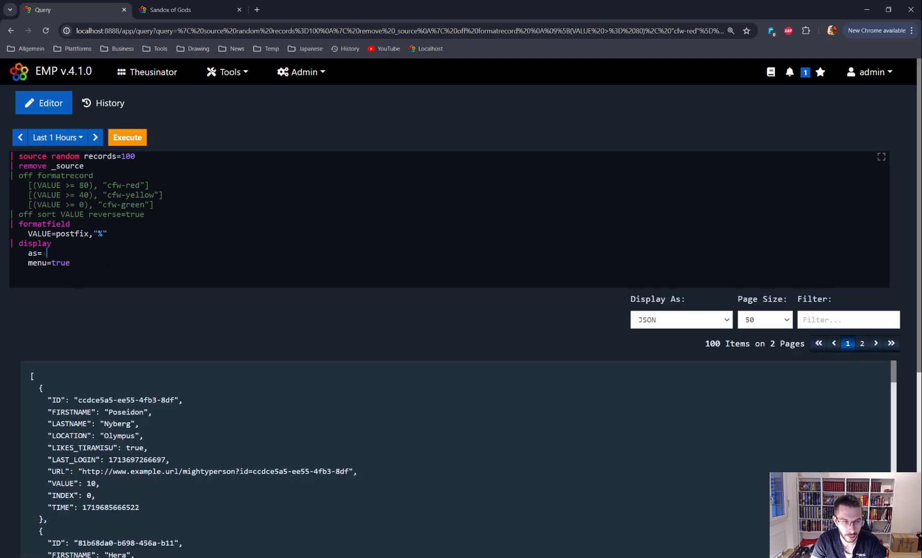
type("xml")
key("ctrl+Return")
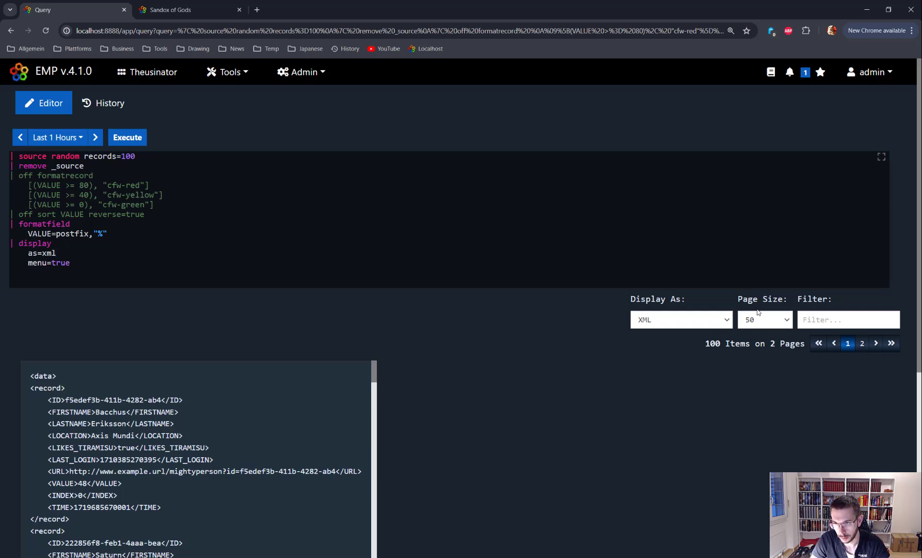
Review the page size choices, set menu=false in the display command, and run the query
left_click(777, 320)
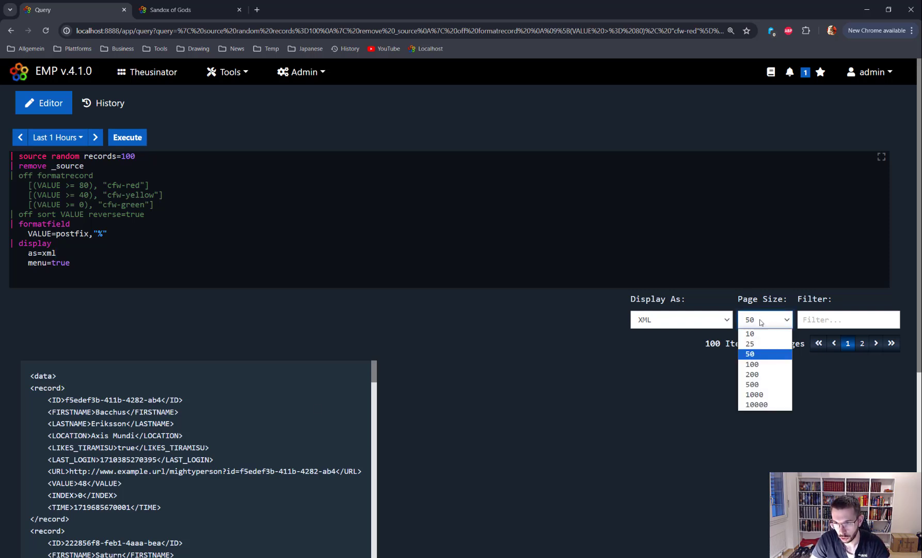
left_click(763, 323)
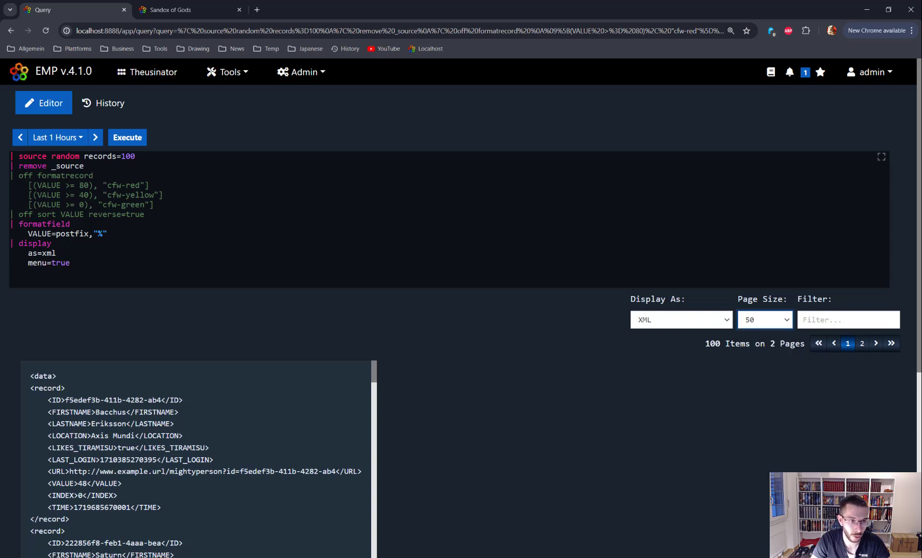
double_click(61, 263)
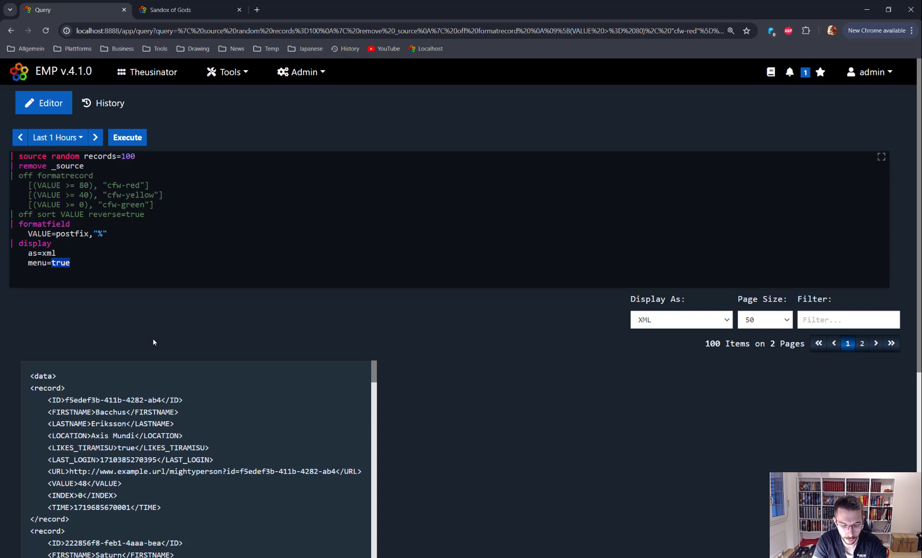
type("false")
key("ctrl+Return")
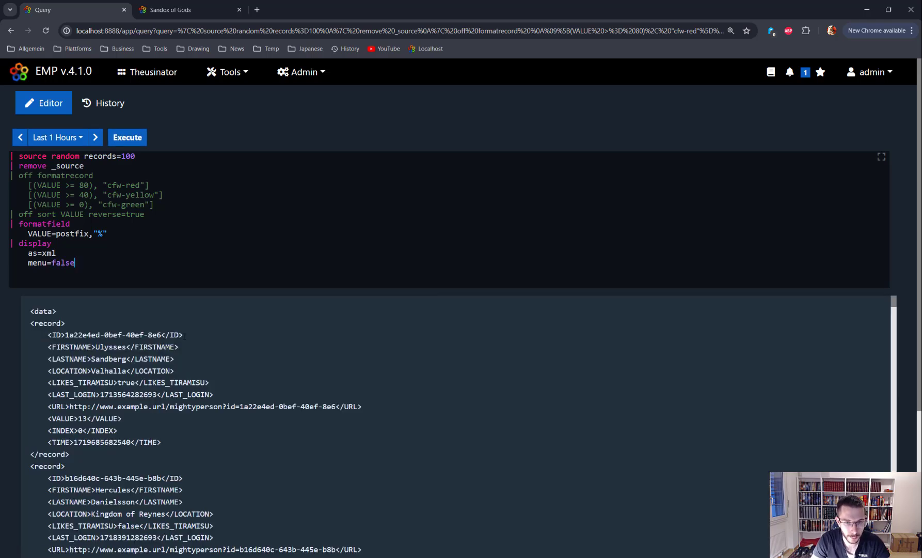
Look through the XML output and select all of its text
scroll(398, 403, "down", 15)
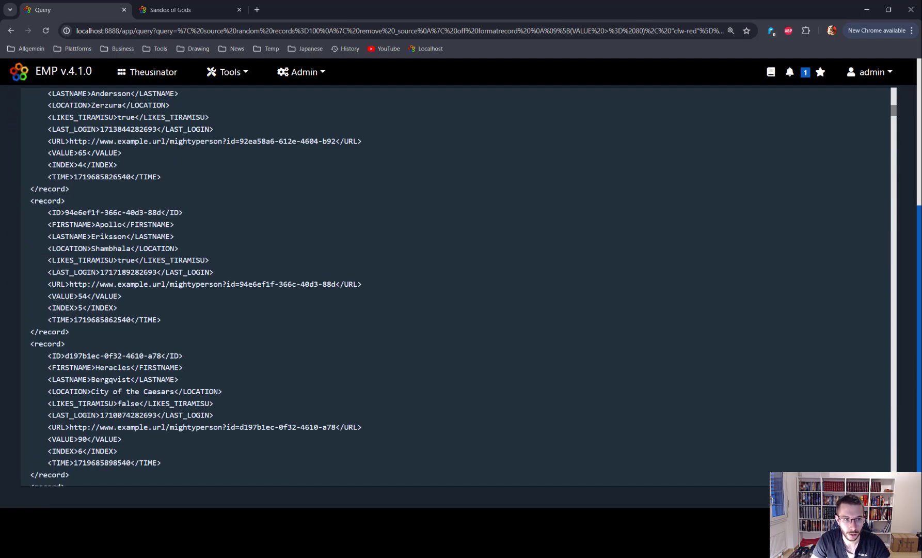
mouse_move(895, 110)
left_mouse_down()
mouse_move(906, 428)
mouse_move(885, 101)
left_mouse_up()
left_click_drag(913, 288, 918, 240)
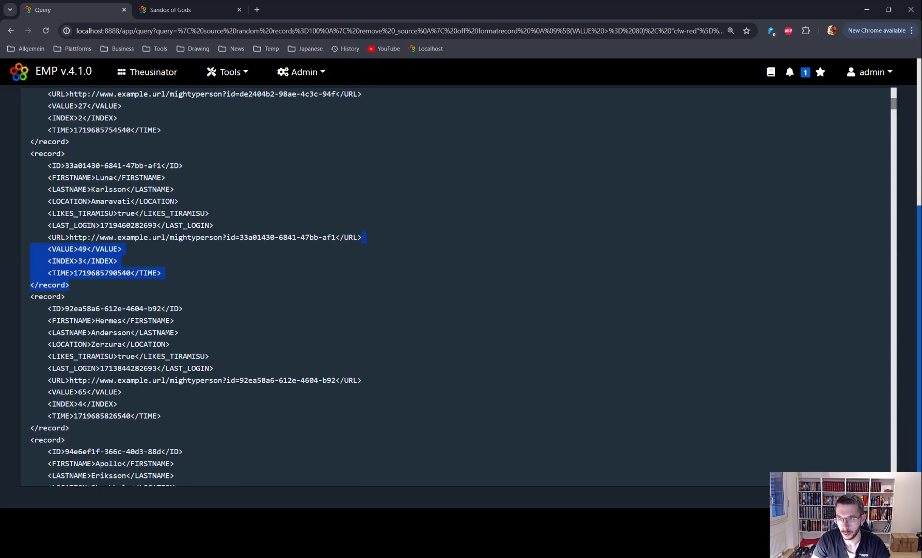
left_click(718, 246)
scroll(810, 289, "up", 10)
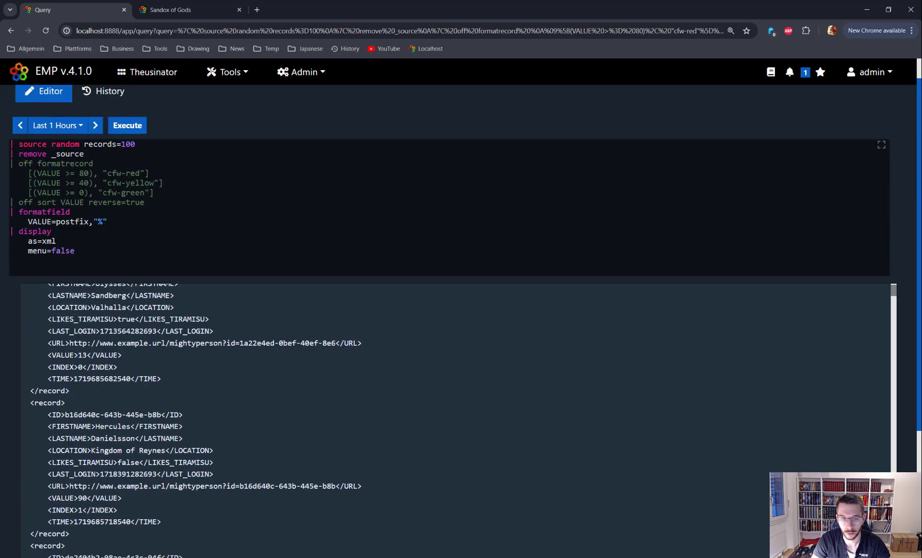
double_click(104, 342)
key("ctrl+a")
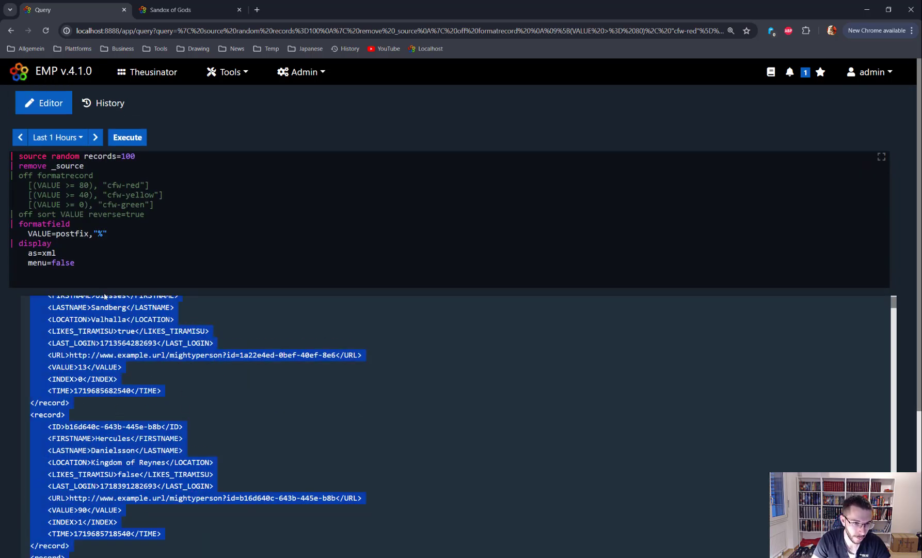
Remove the xml value from the as option of the display command, leaving the option empty
left_click(86, 264)
key("Up")
key("shift+Left")
key("shift+Left")
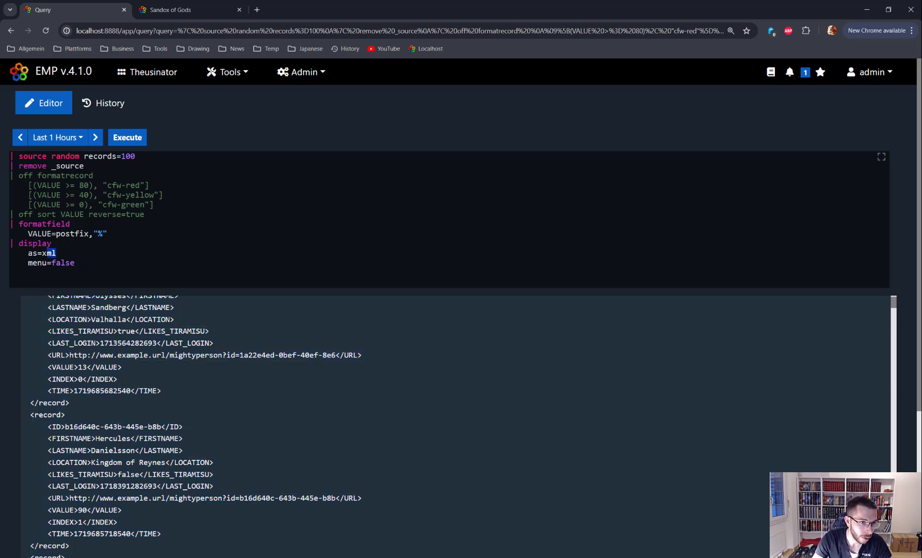
key("BackSpace")
key("BackSpace")
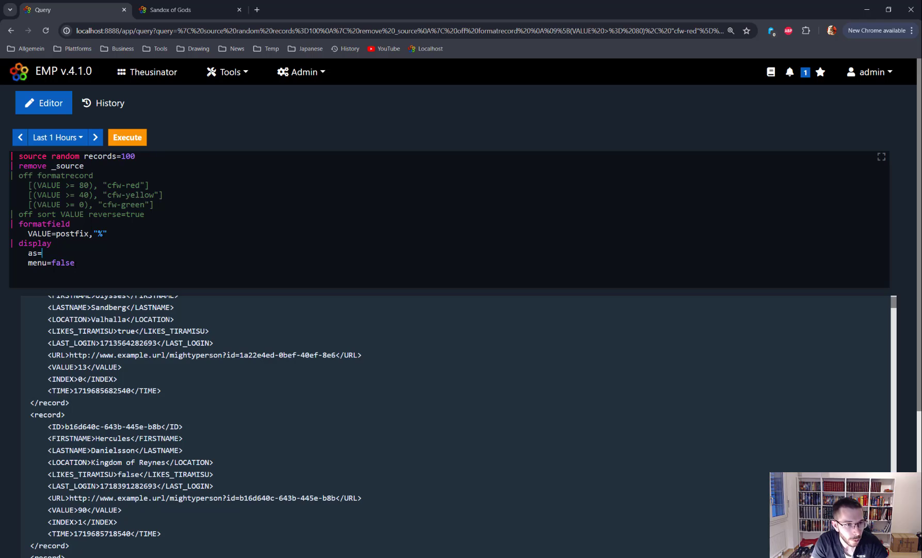
Review the menu and pagination options in the display command's help, set as=table, and run the query
key("ctrl+space")
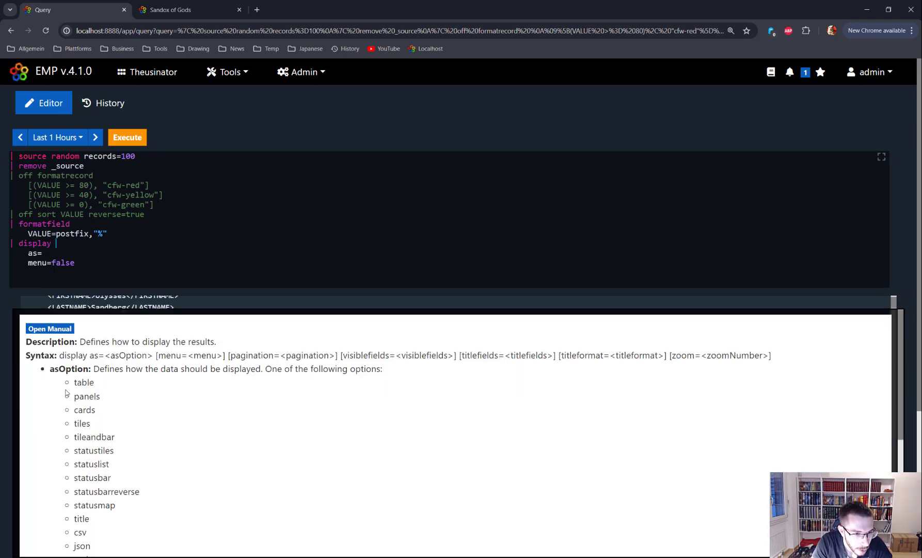
scroll(72, 361, "down", 4)
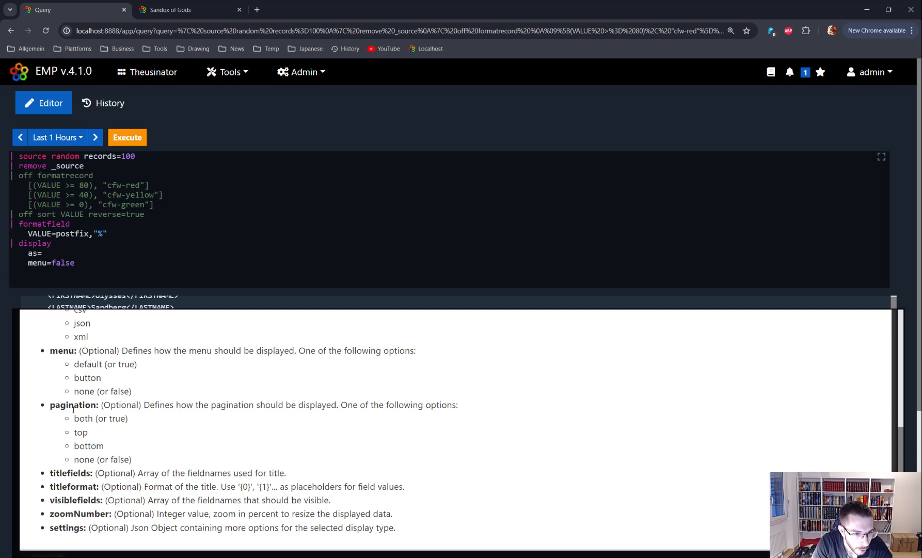
double_click(61, 407)
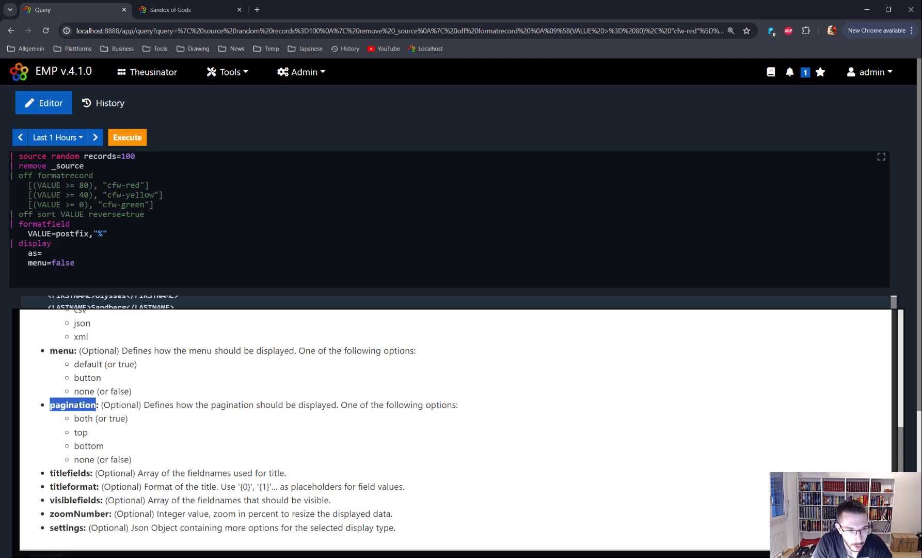
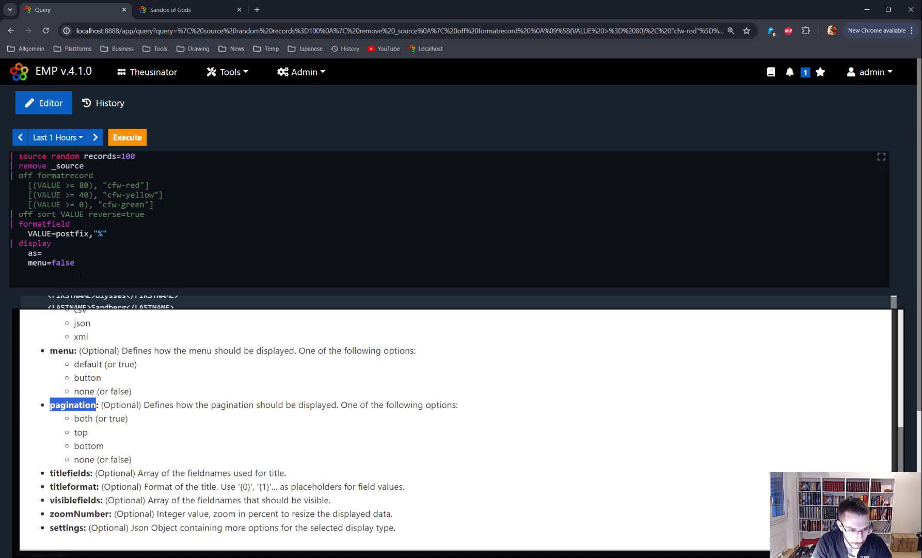
left_click(85, 268)
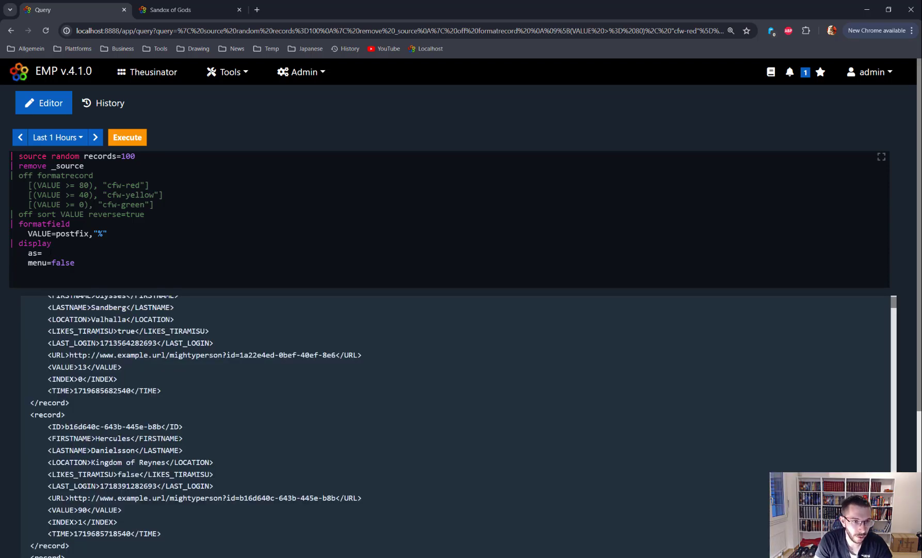
type("table")
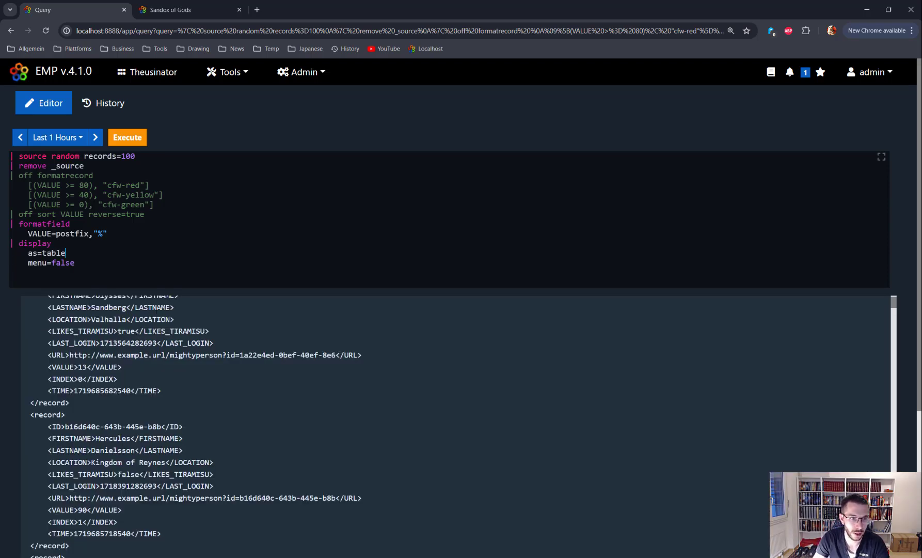
key("ctrl+Return")
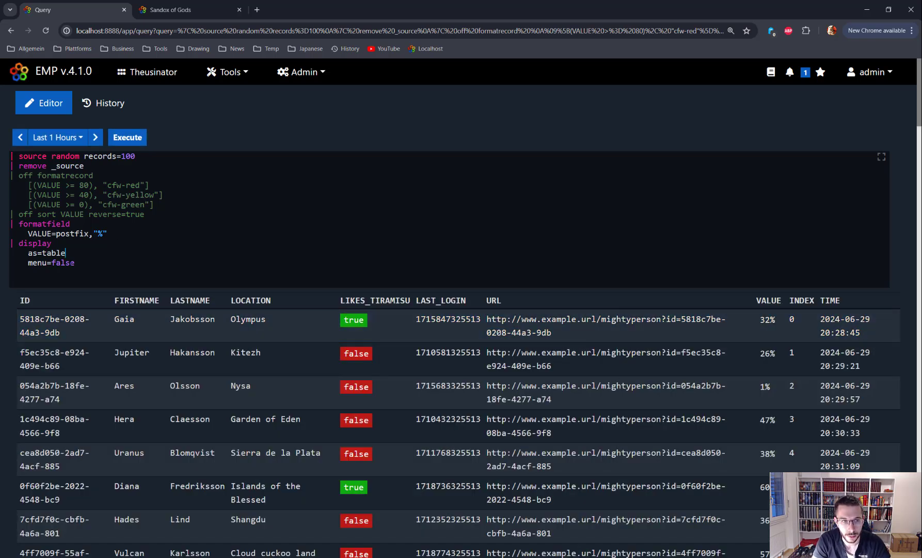
Copy the entire query and switch to the Sandox of Gods dashboard
double_click(63, 263)
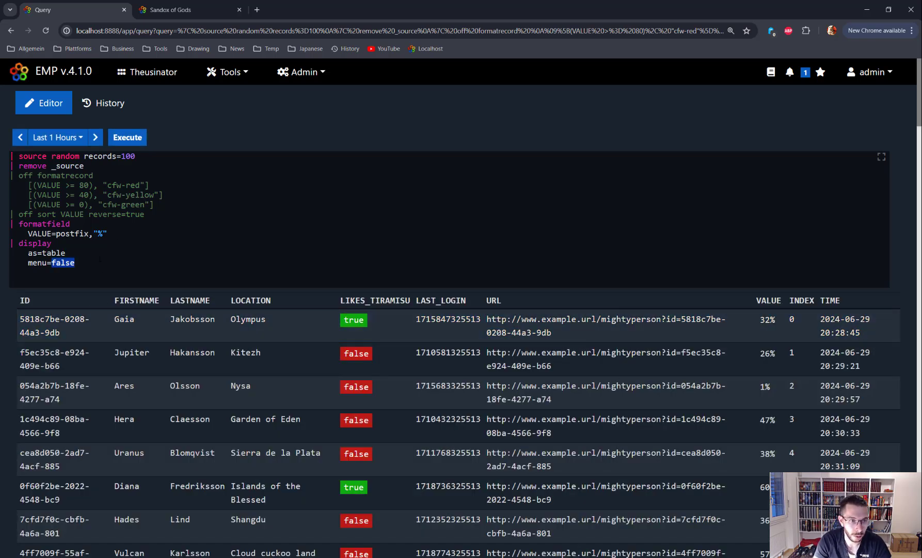
triple_click(100, 261)
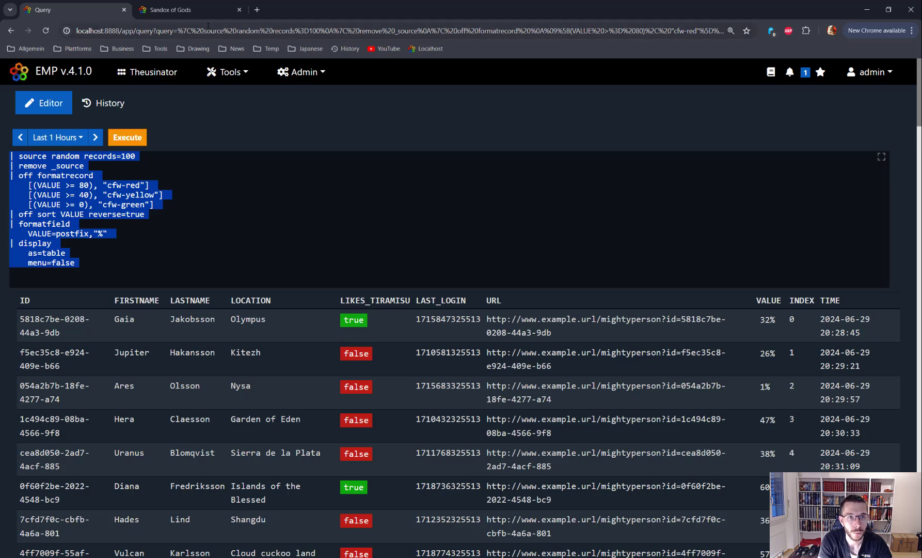
key("ctrl+Tab")
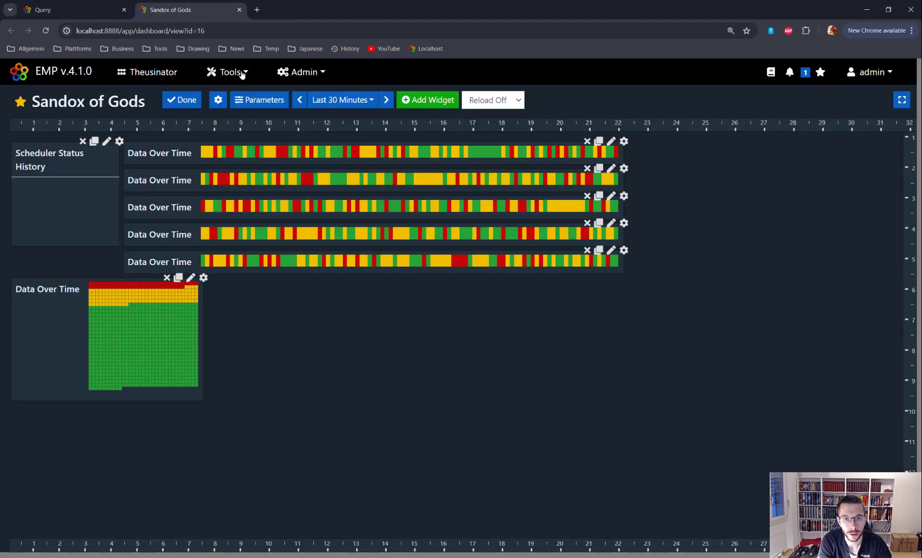
Duplicate the lower status map widget, place the copy beside the original, and enlarge it to about the 29 mark on the horizontal ruler
left_click(176, 281)
left_click_drag(682, 171, 283, 326)
left_click_drag(394, 403, 818, 487)
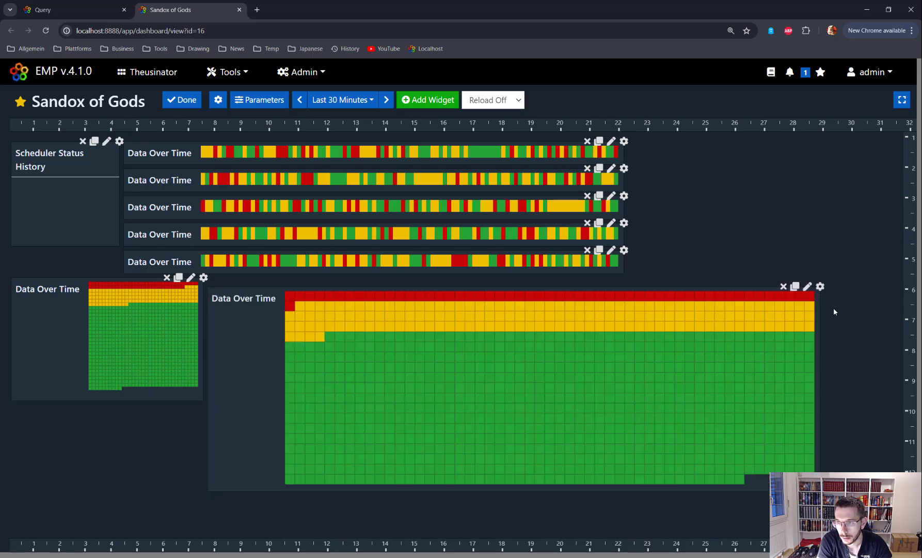
Replace the duplicated widget's query with the copied table query, save it, and move the settings dialog aside to expose the widget
left_click(819, 286)
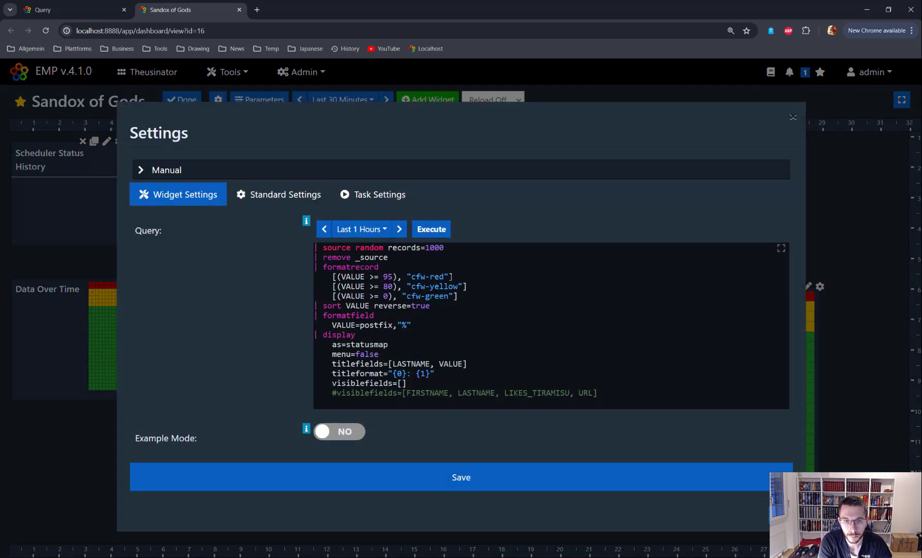
left_click(474, 435)
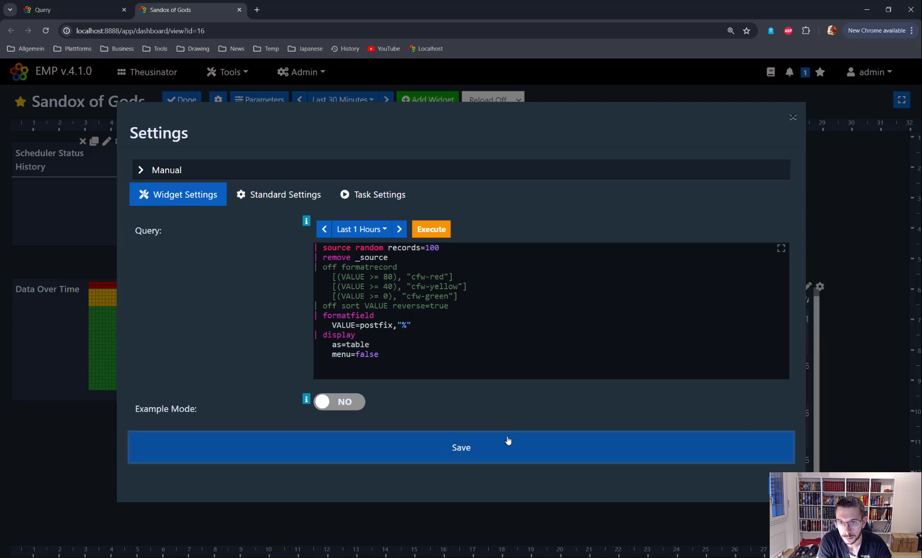
left_click_drag(487, 114, 287, 102)
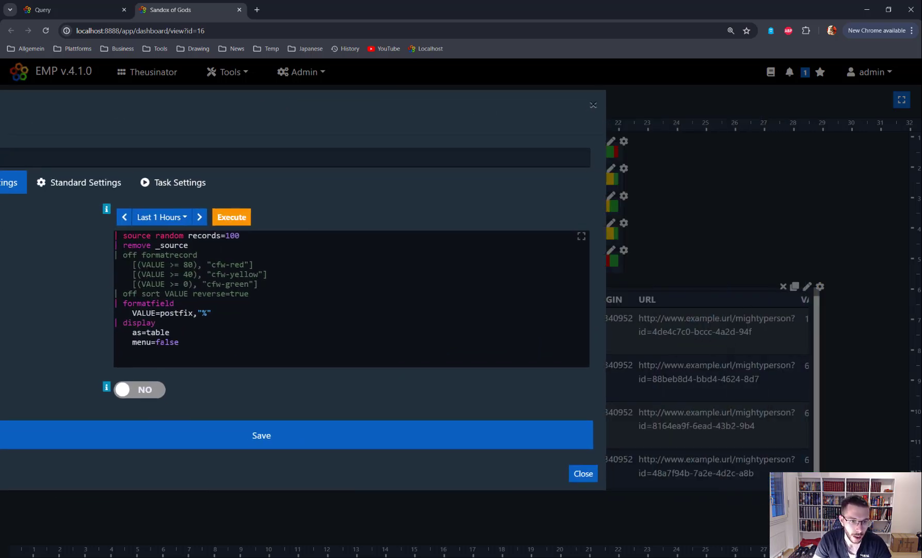
Set menu=true in the duplicated widget's display command, save and close its settings, and widen the widget to about the 31 mark
double_click(162, 342)
type("true")
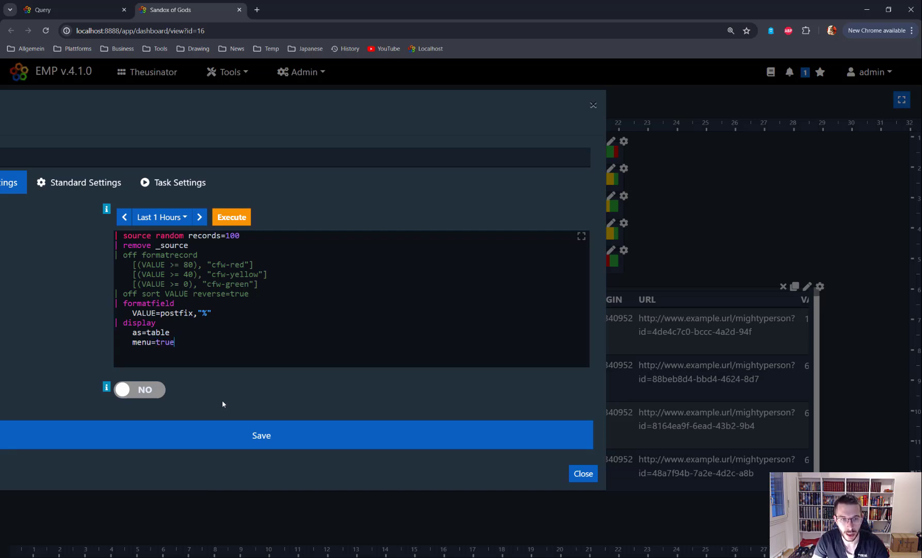
left_click(309, 440)
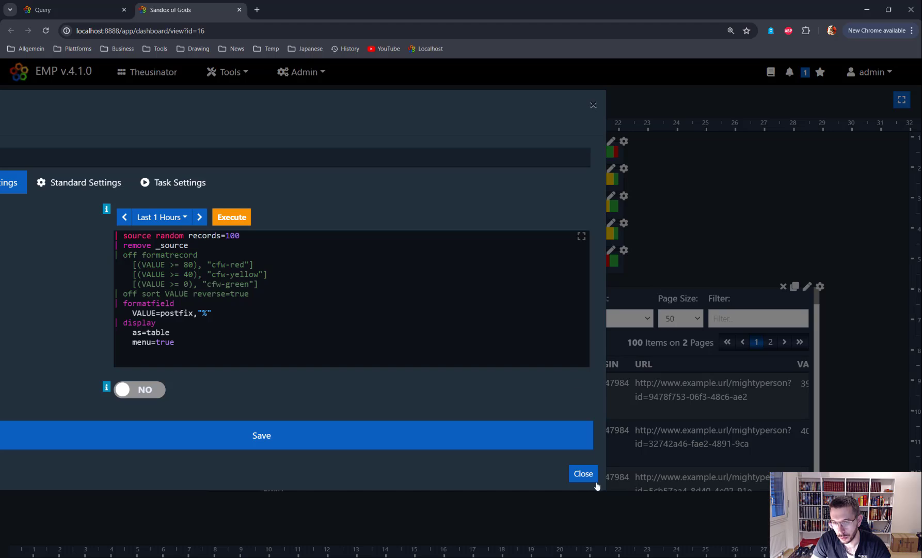
left_click(582, 473)
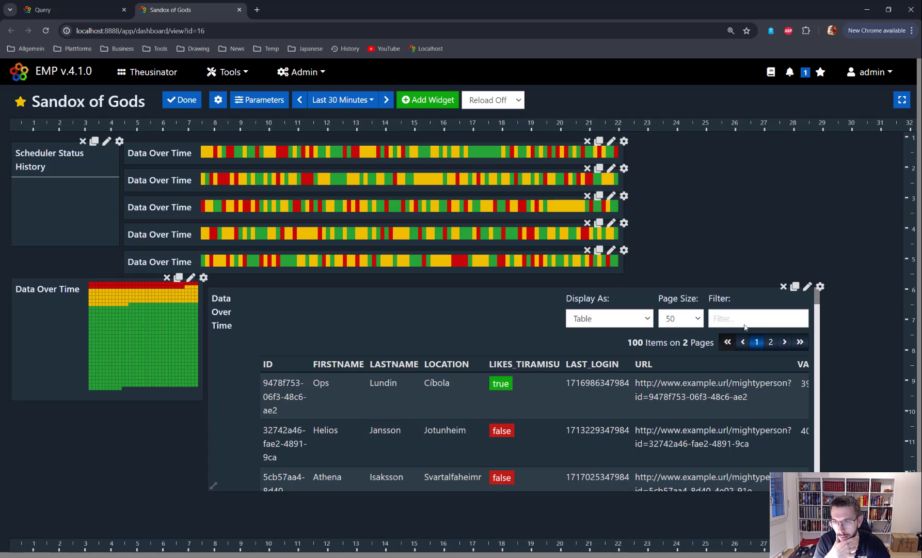
left_click_drag(820, 385, 886, 384)
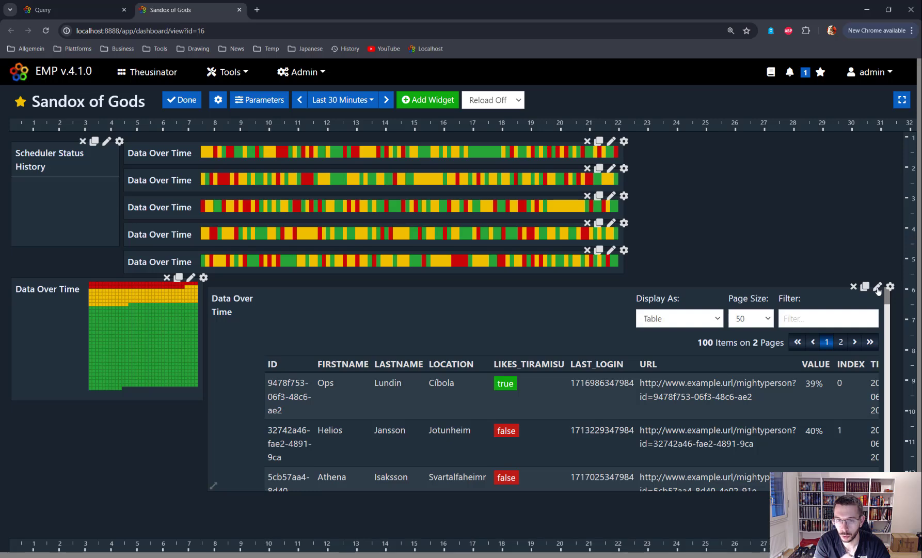
Change the table widget's display command to menu=button, then save and close its settings
left_click(878, 287)
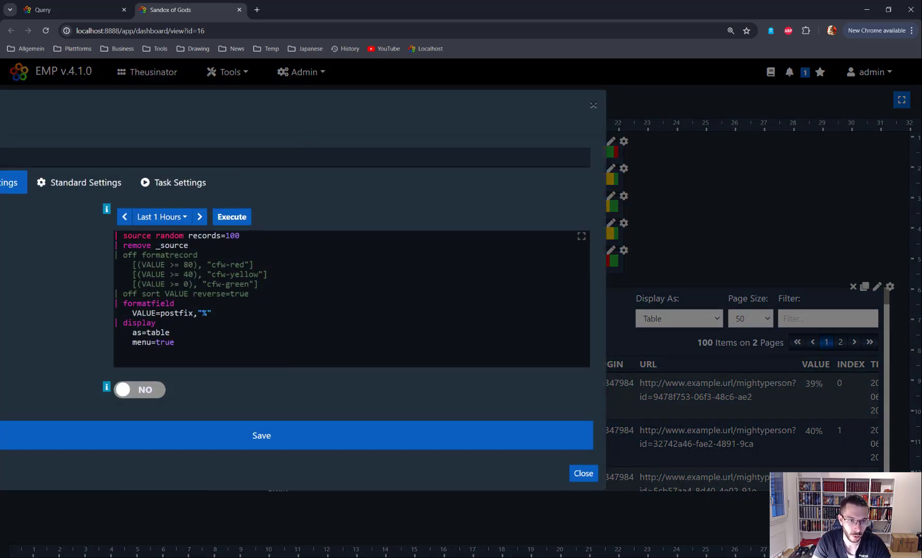
double_click(165, 342)
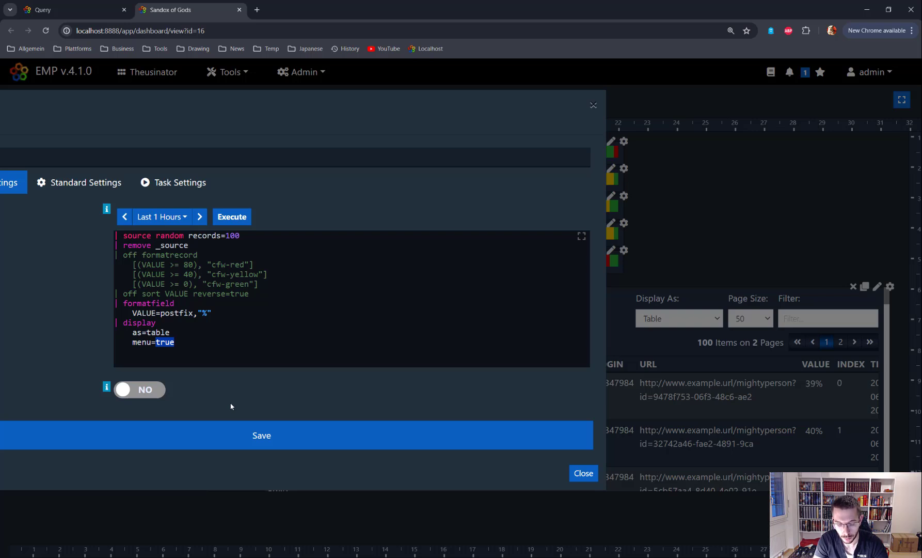
type("button")
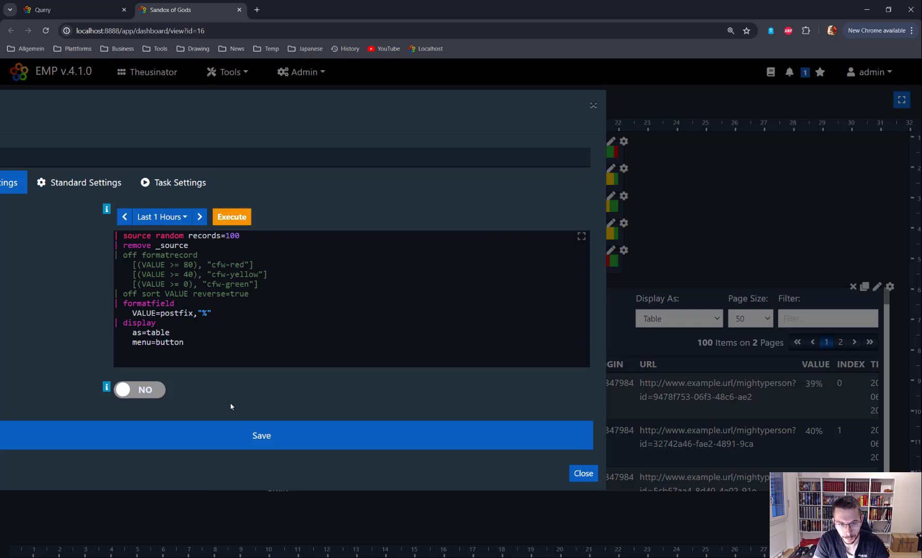
left_click(270, 434)
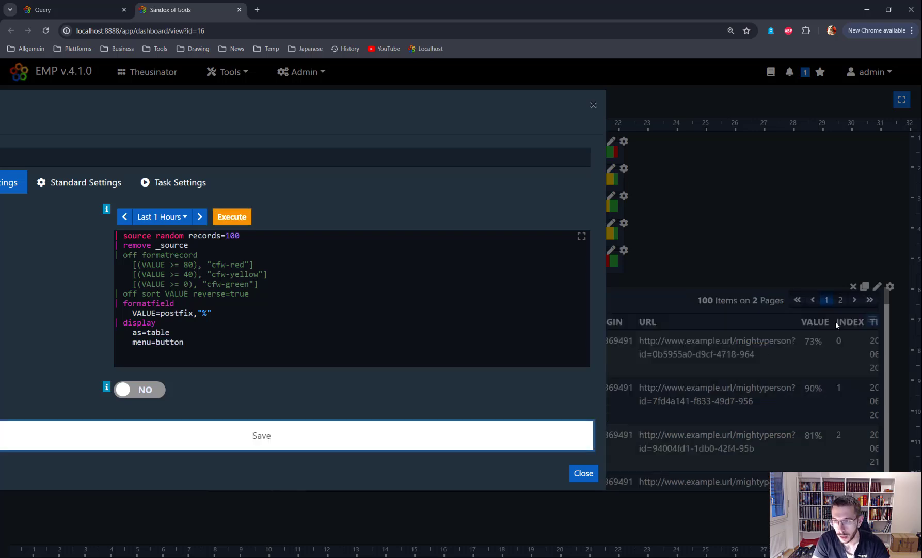
left_click(593, 106)
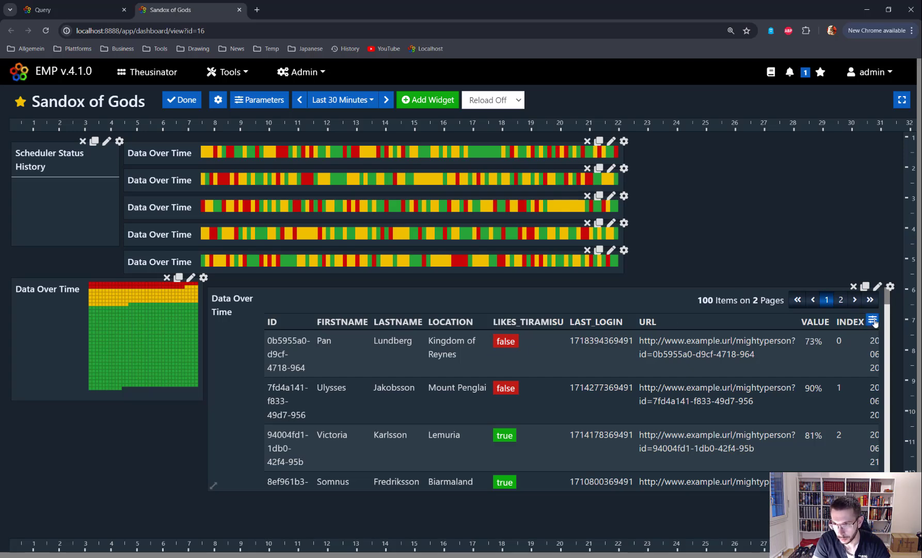
Use the table widget's options popup to display its records as Panels and then as Cards
left_click(872, 321)
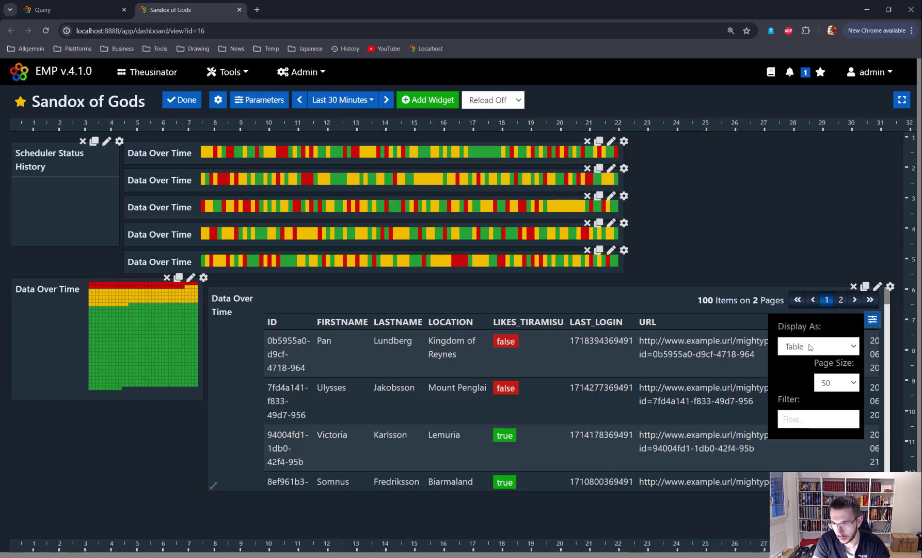
left_click(806, 346)
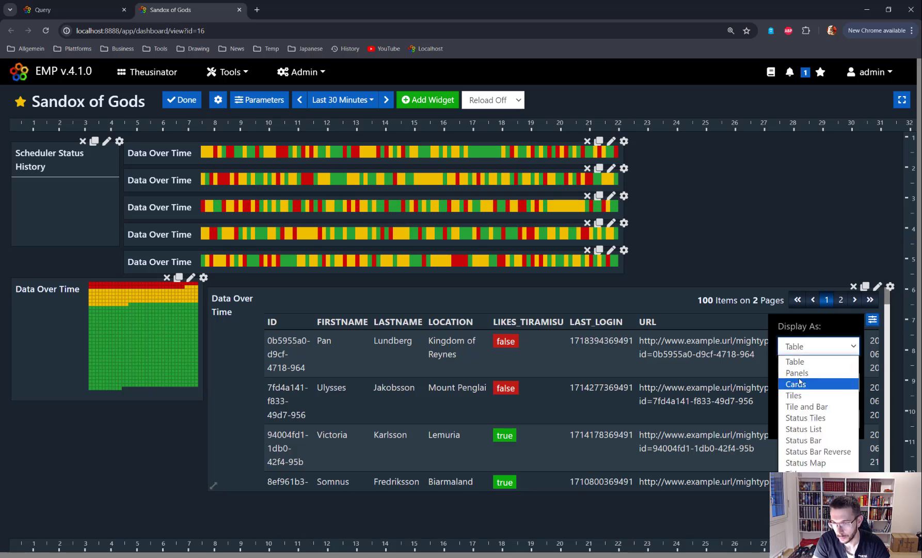
left_click(810, 373)
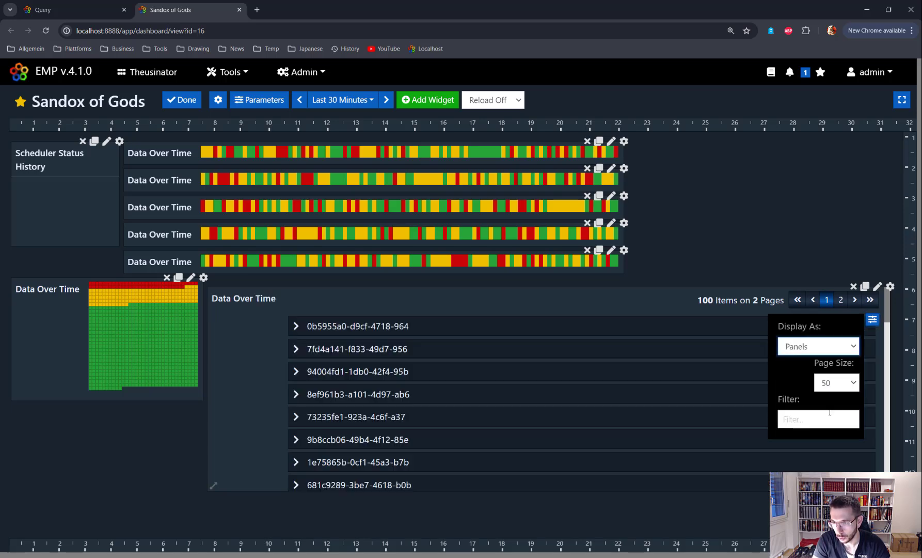
left_click(818, 346)
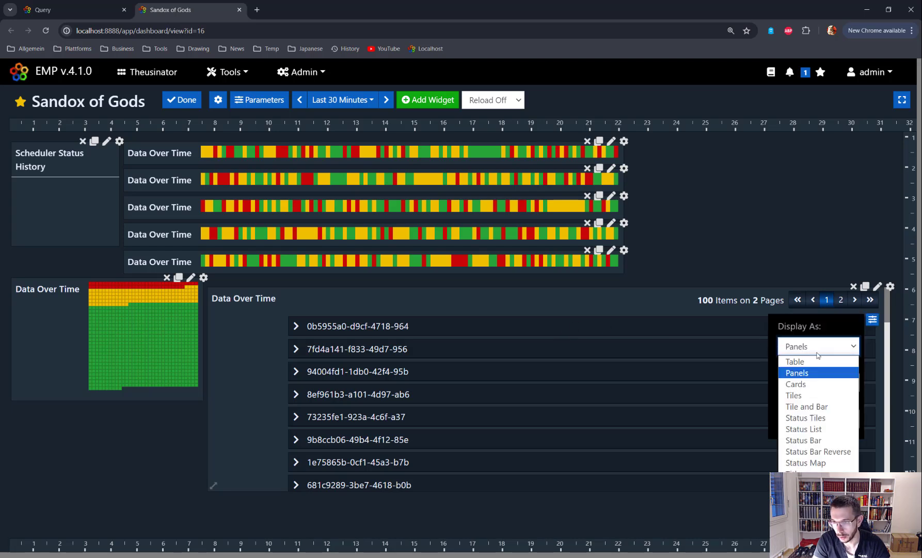
left_click(805, 384)
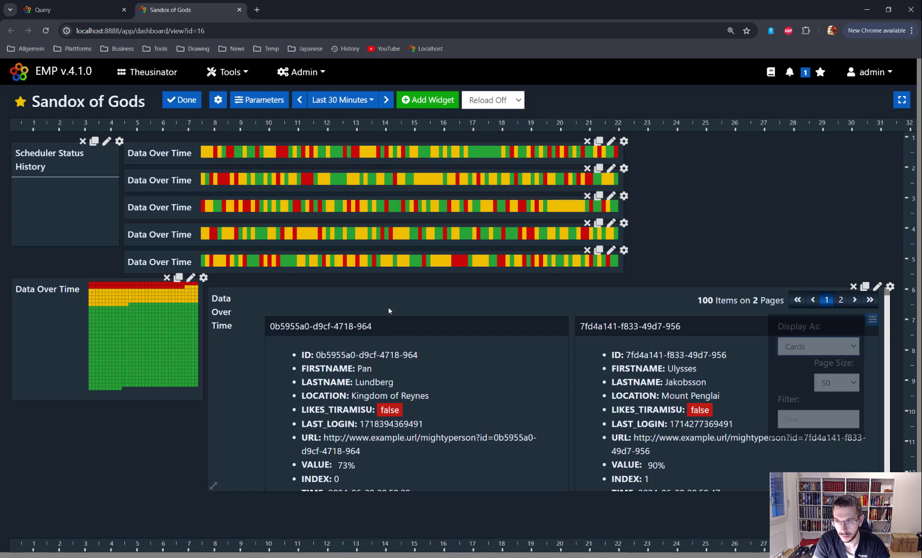
Add pagination=false below menu=button in the table widget's display command and save the widget settings
left_click(877, 287)
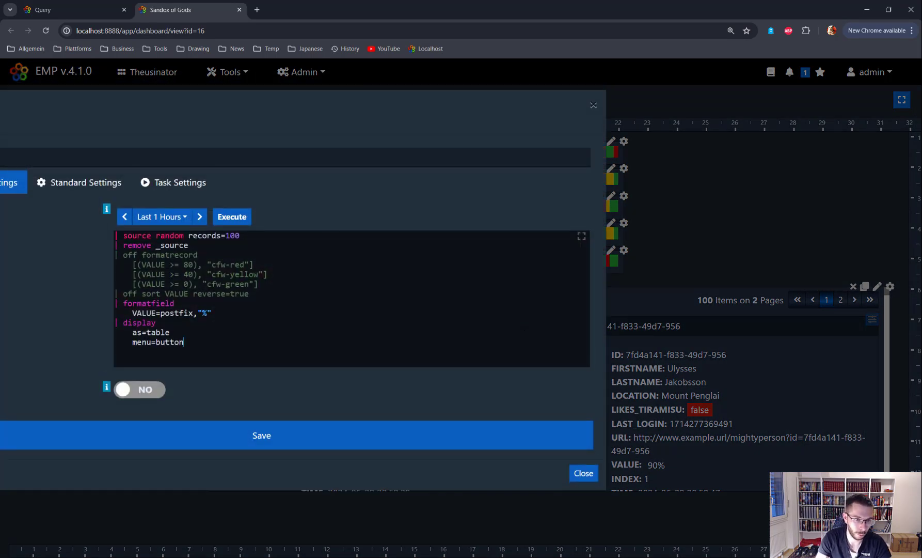
key("Return")
type("pagai")
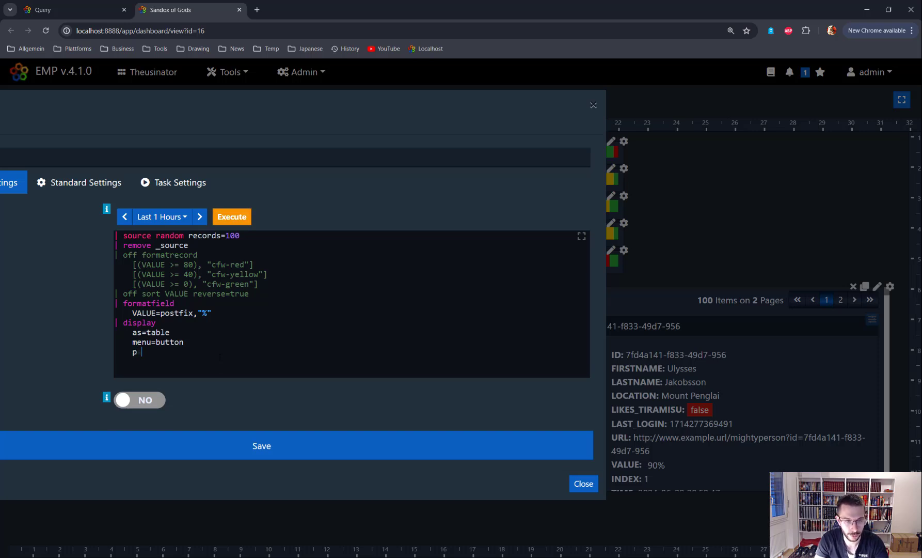
key("BackSpace")
key("BackSpace")
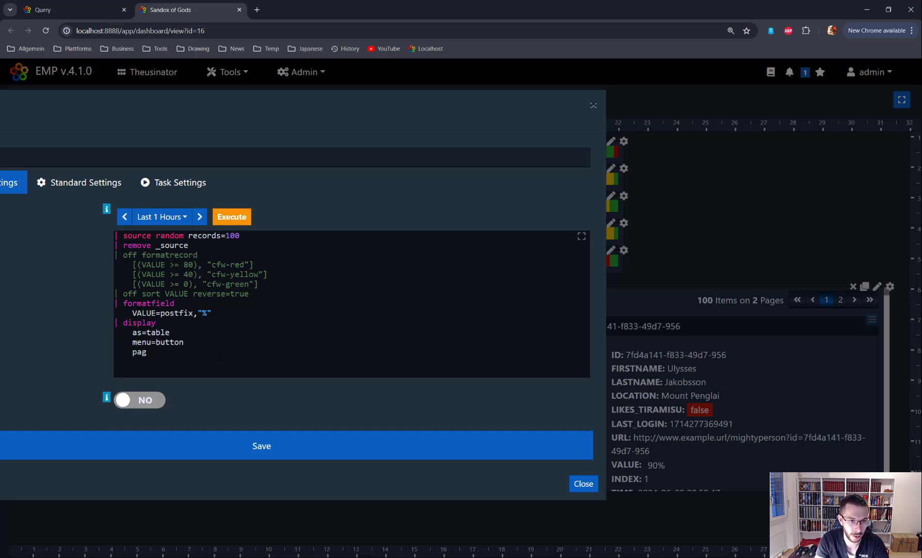
type("e")
key("BackSpace")
type("i")
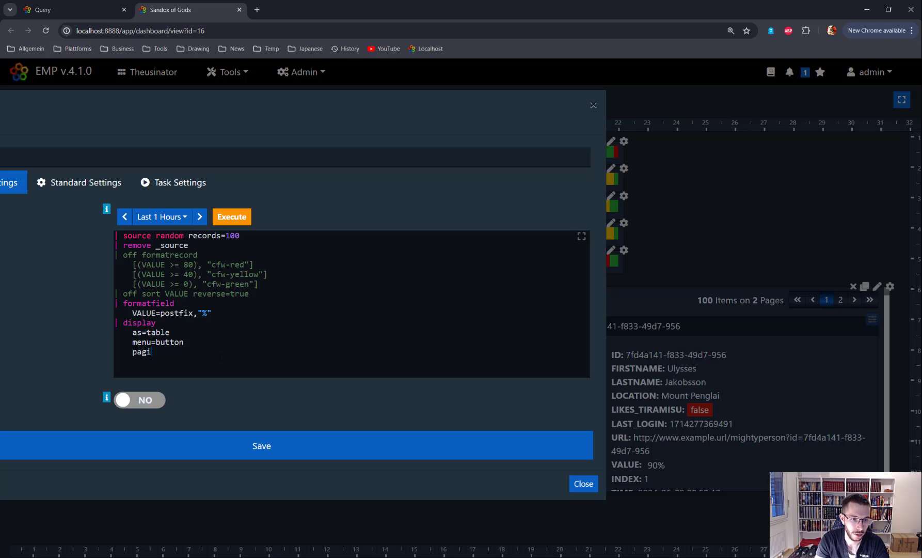
type("nation")
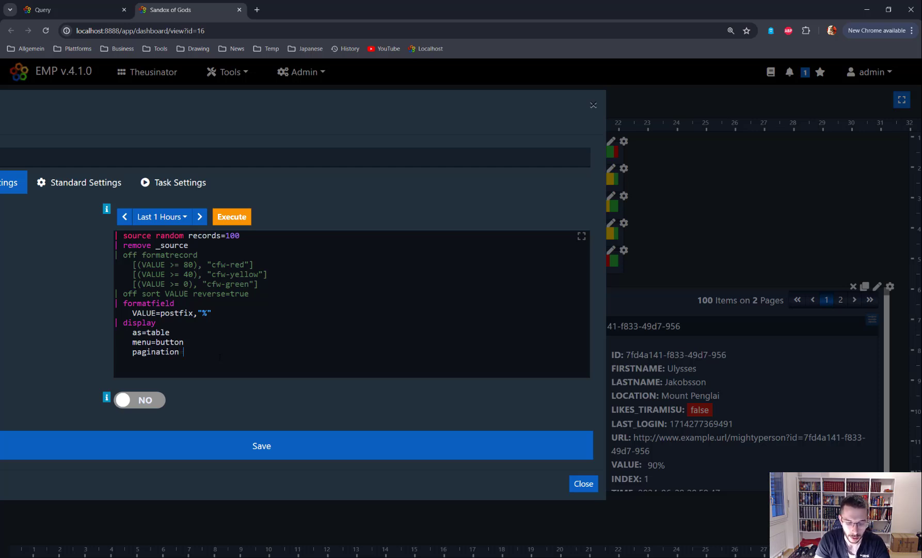
type("=fa")
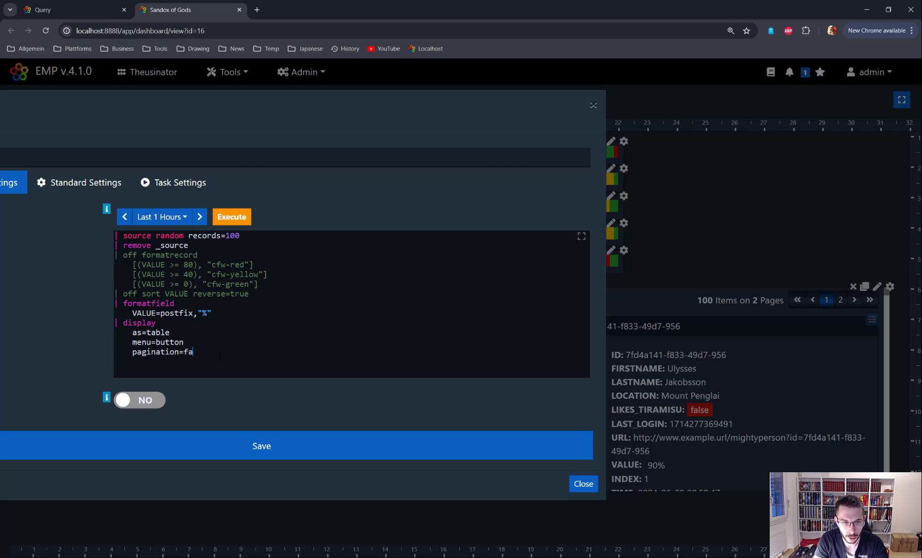
type("lse")
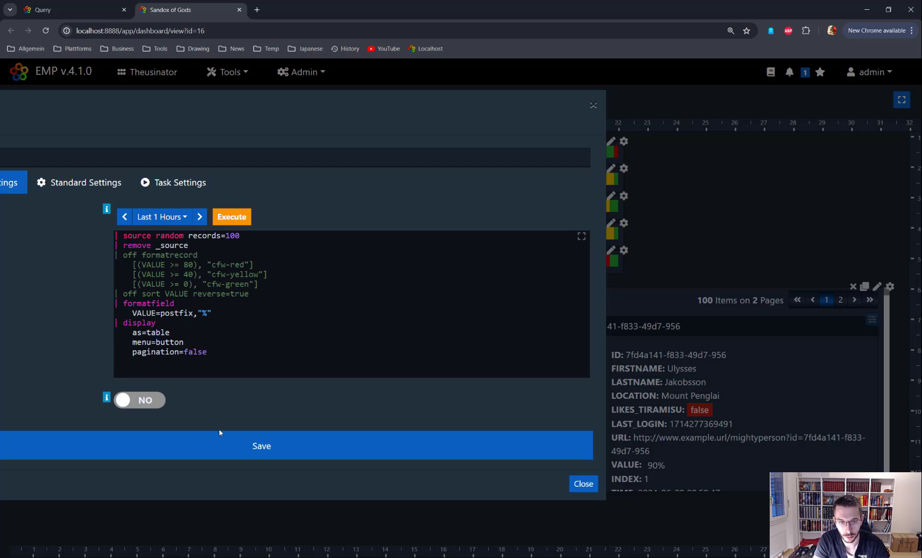
left_click(265, 446)
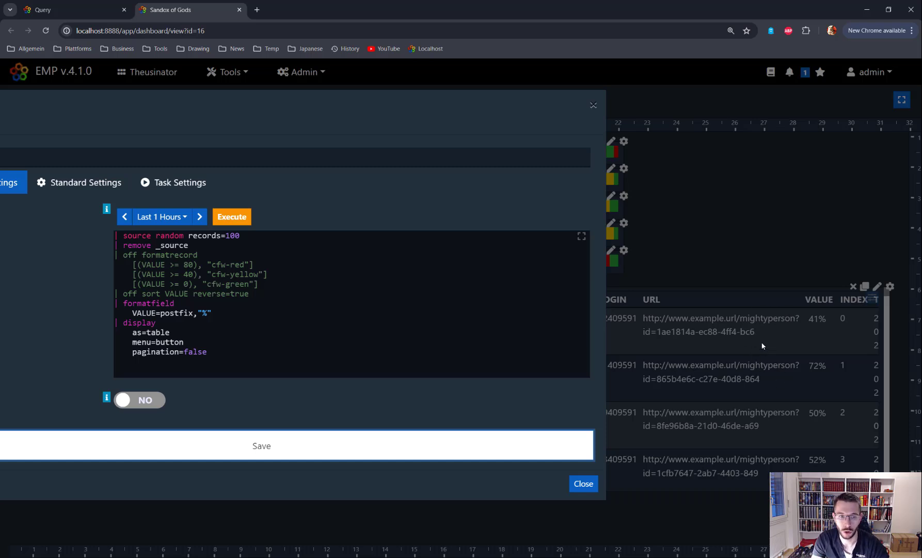
Change the display command's pagination value to top and save the widget settings
double_click(195, 352)
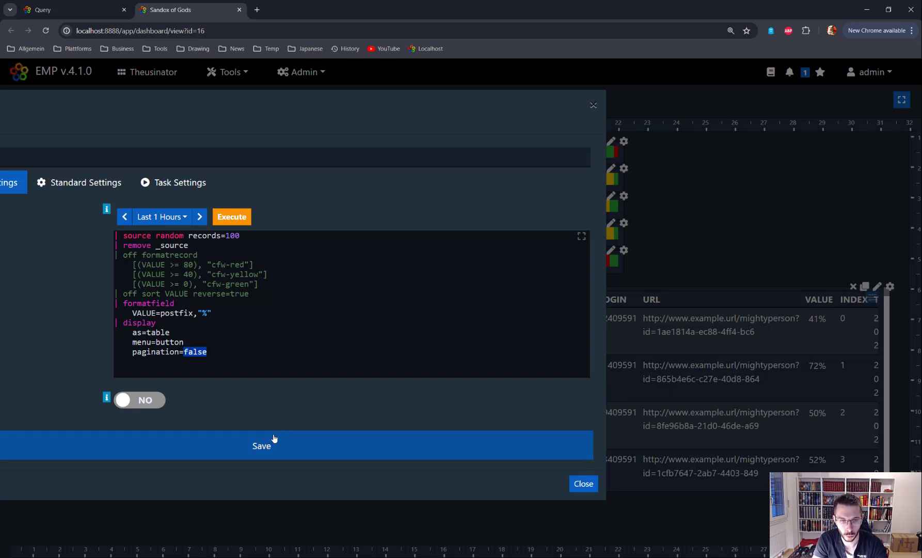
type("top")
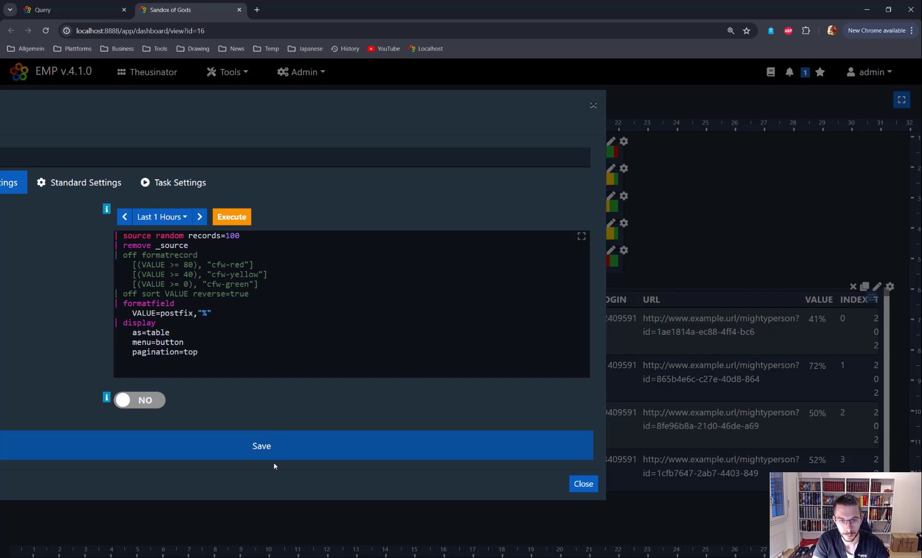
left_click(274, 445)
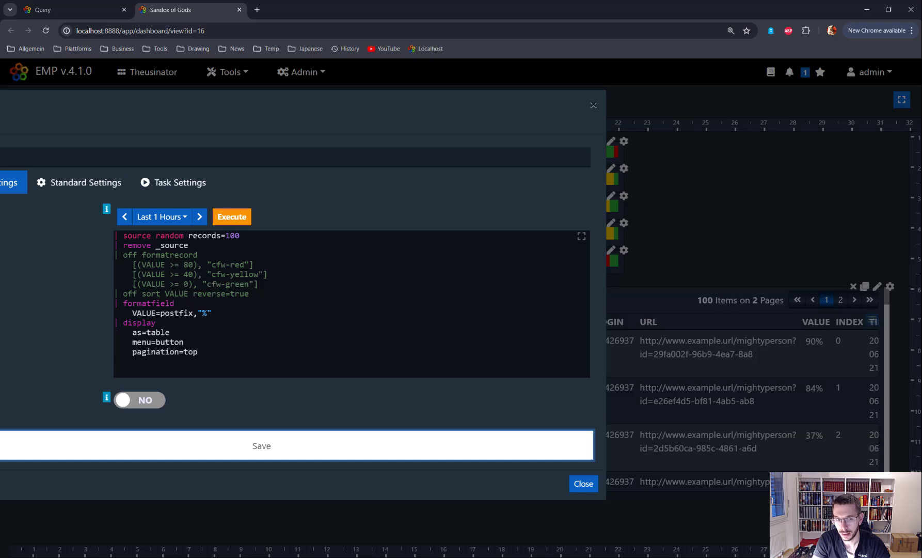
Set the widget's pagination to bottom, save and close its settings, and inspect the table from its first to last row
double_click(190, 352)
type("bottom")
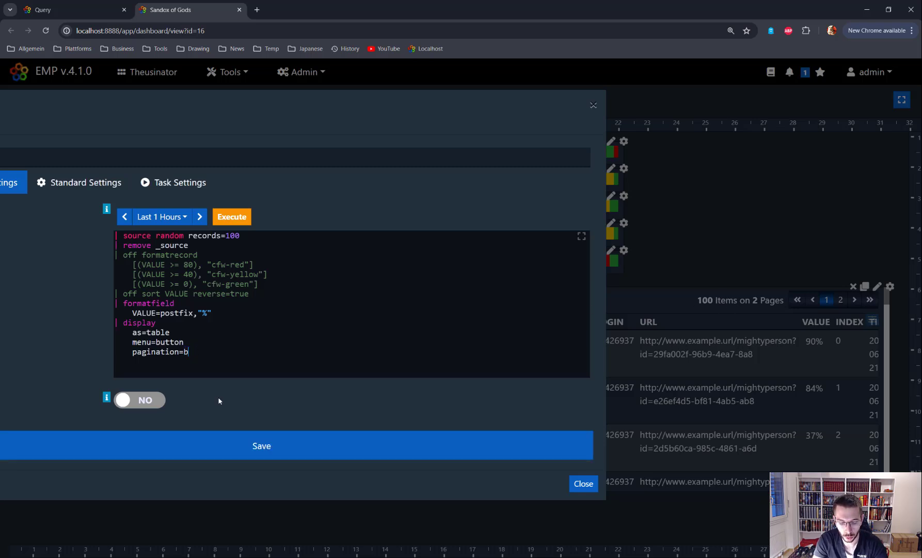
left_click(262, 444)
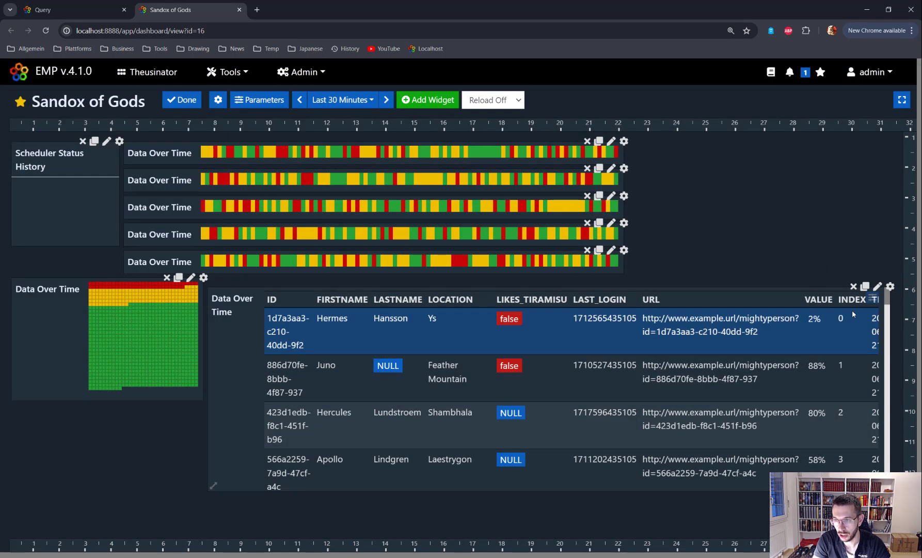
left_click_drag(887, 297, 883, 490)
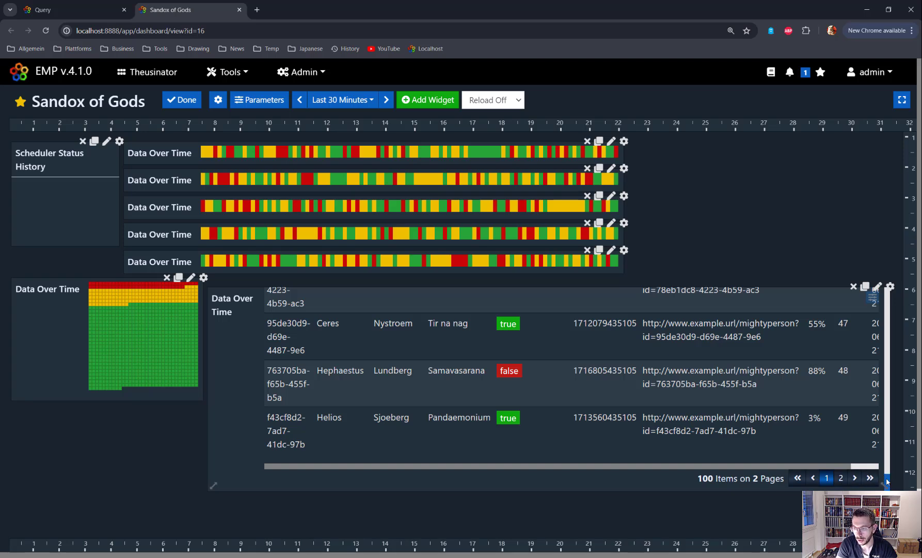
left_click_drag(887, 480, 900, 290)
left_click(873, 298)
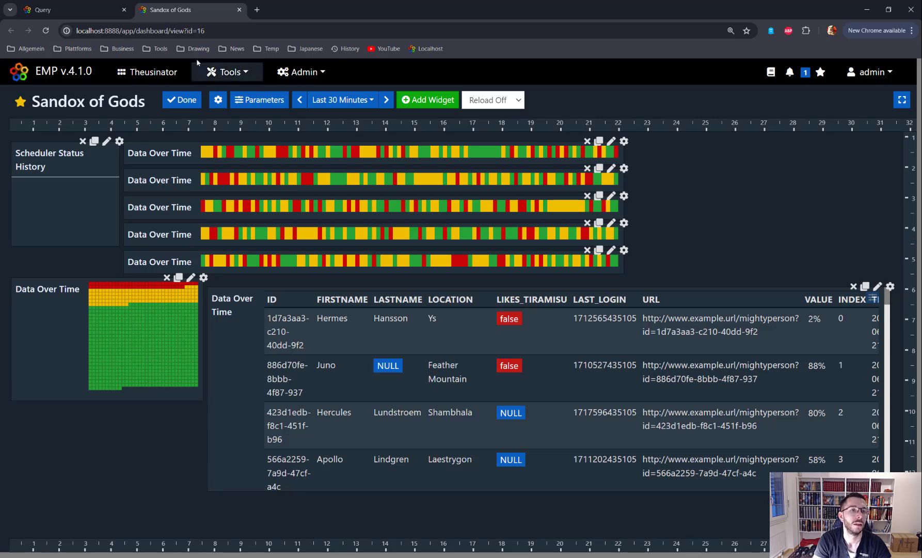
Switch to the Query page, open the display command's help, and examine the menu, pagination and zoomNumber parameter descriptions
left_click(59, 11)
left_click(66, 253)
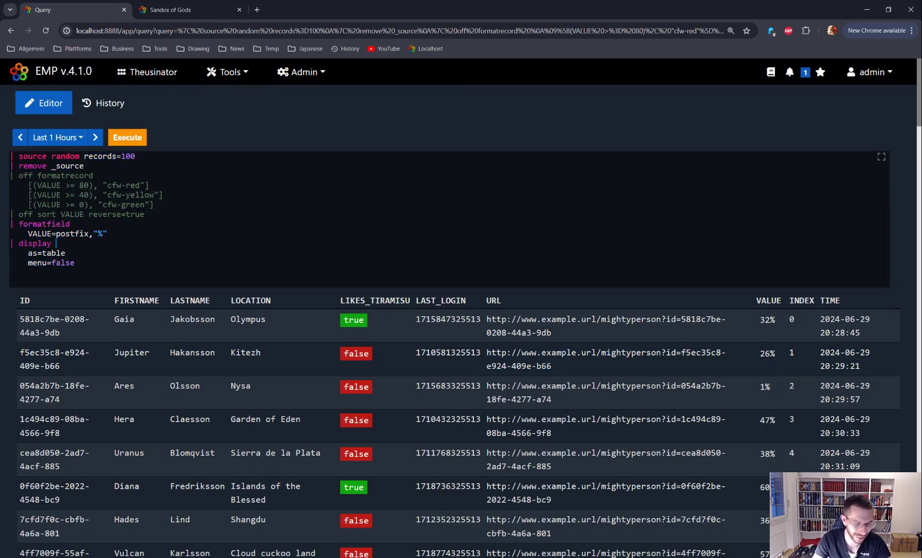
key("ctrl+space")
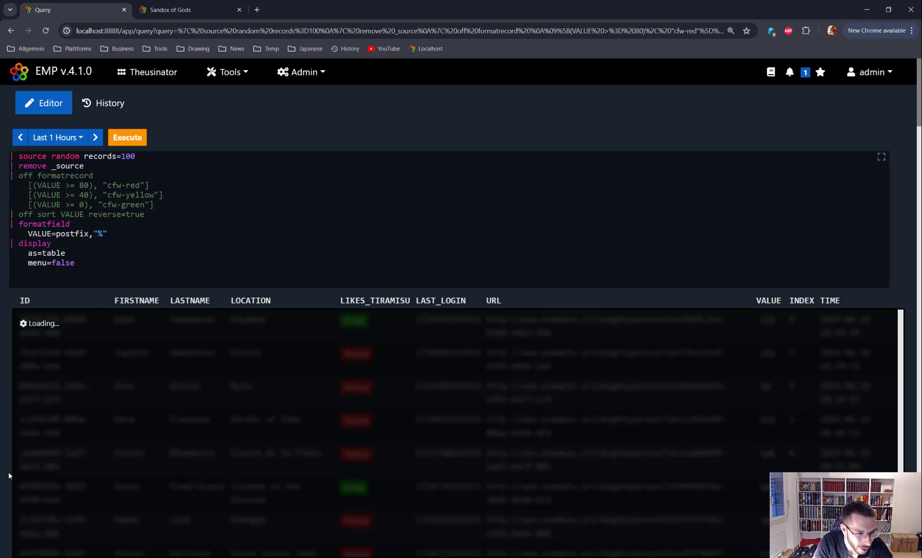
scroll(98, 420, "down", 1)
scroll(97, 421, "down", 5)
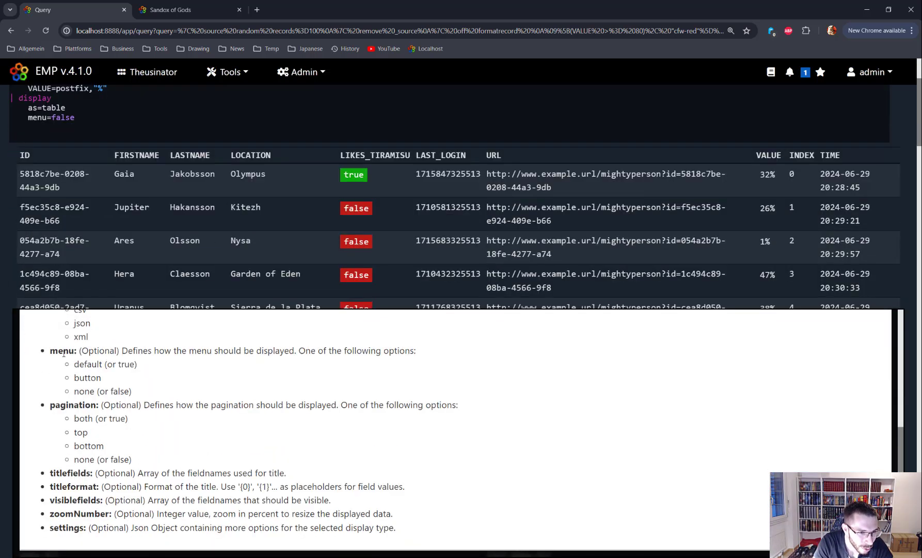
left_click_drag(53, 350, 79, 351)
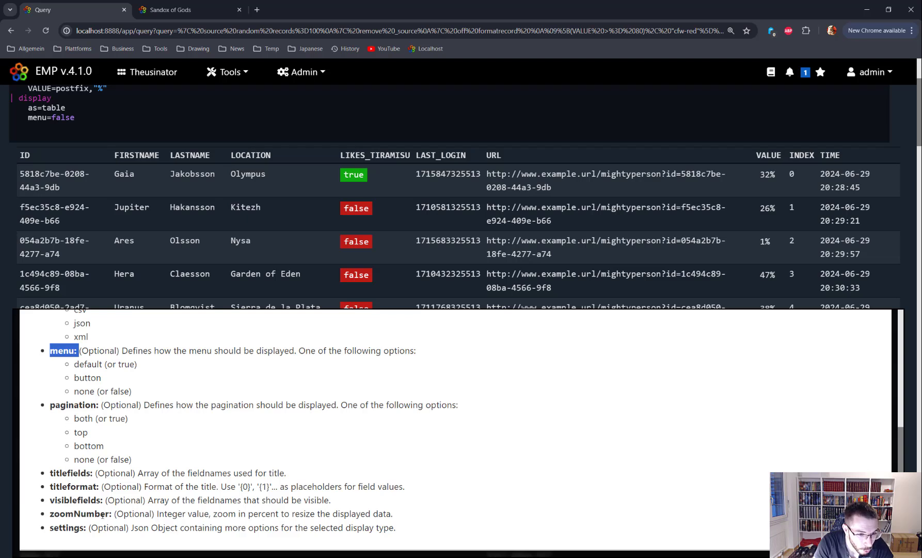
left_click_drag(110, 514, 50, 514)
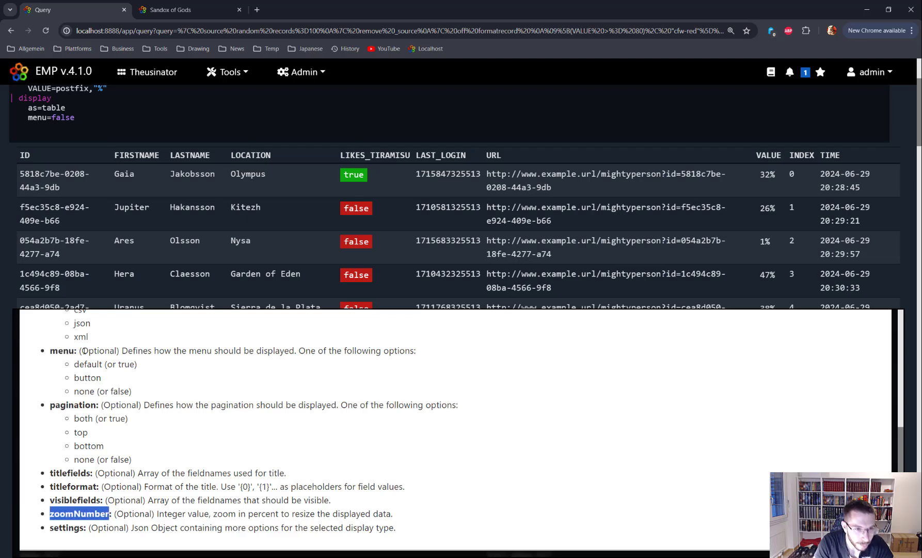
Add zoom=100 below menu=false in the query's display command and execute the query
left_click(107, 131)
scroll(107, 155, "up", 3)
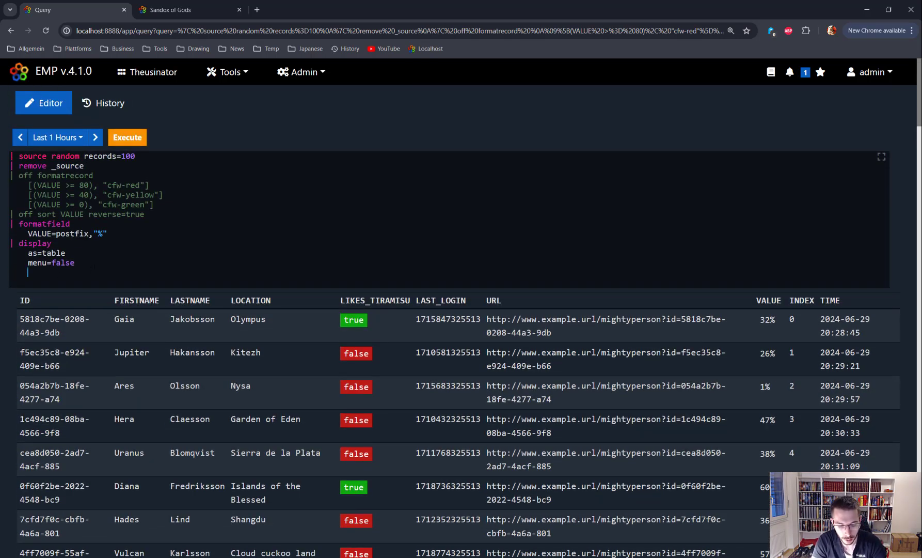
type("zoom")
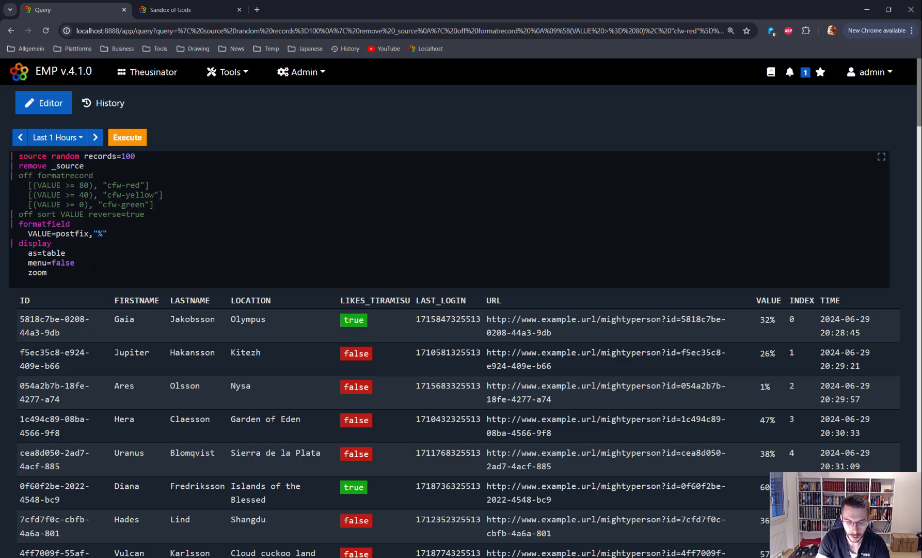
type("=")
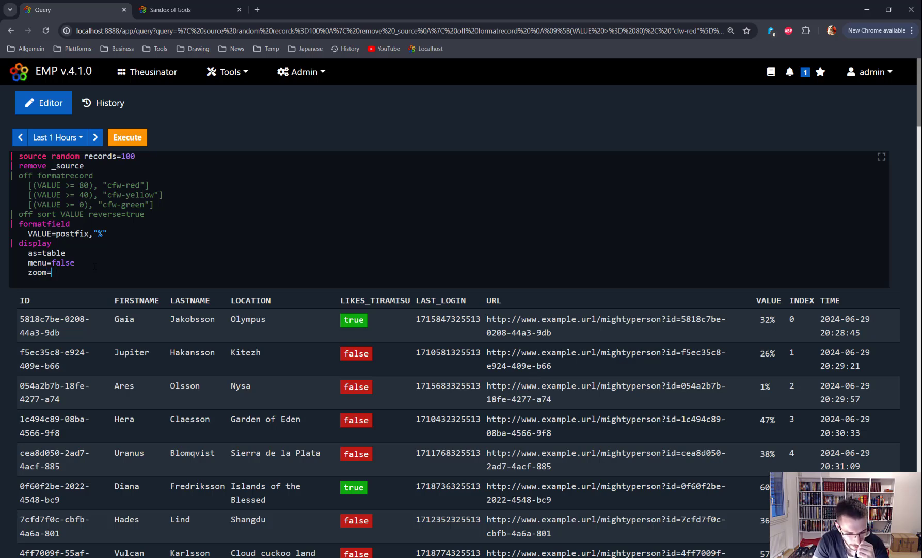
type("100")
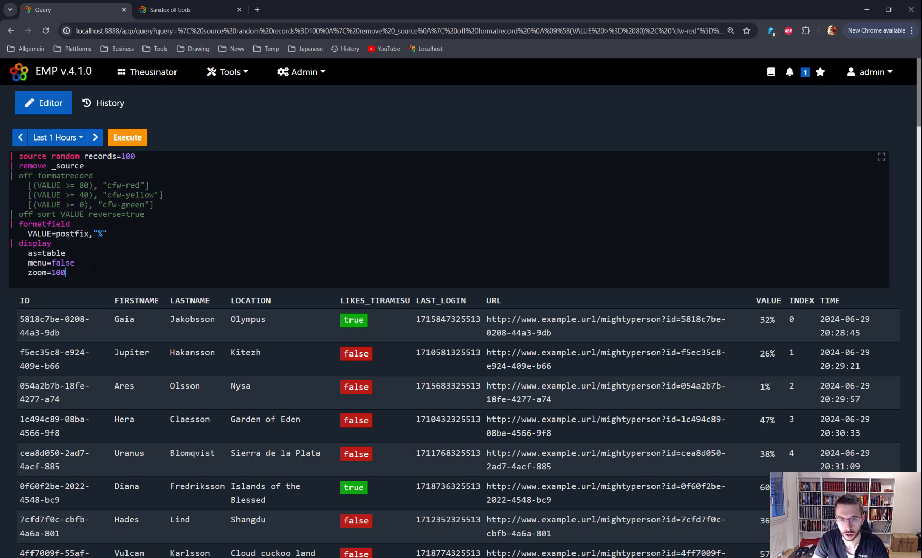
key("ctrl+Return")
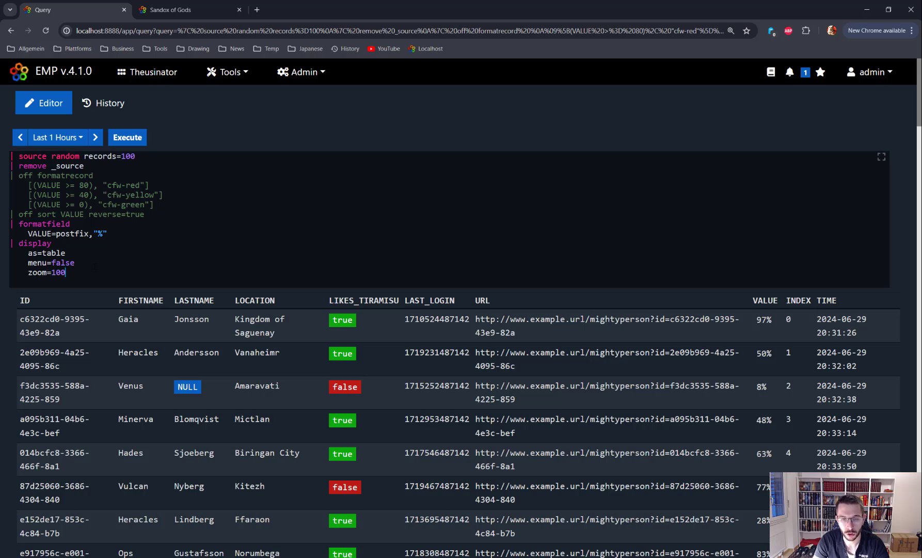
Change the display command's zoom to 50, execute the query, and look over the resized table
key("BackSpace")
key("BackSpace")
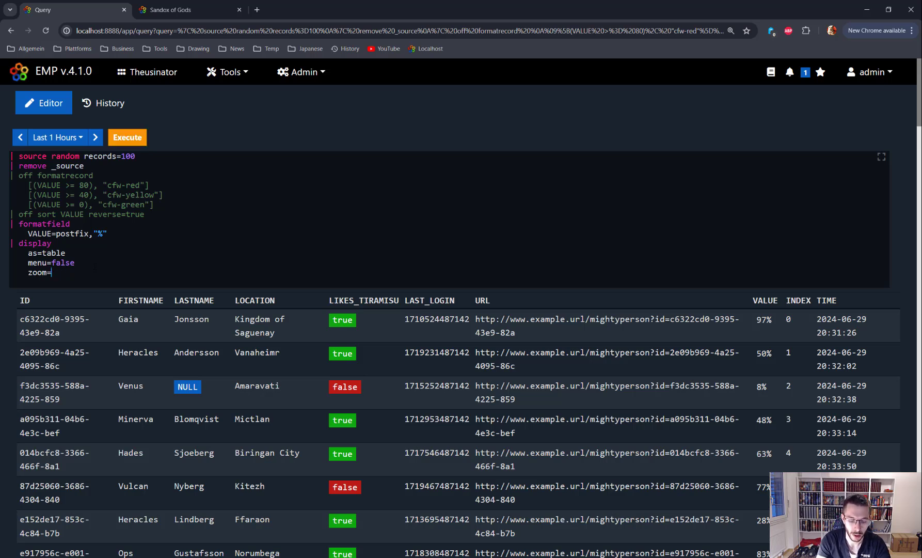
type("50")
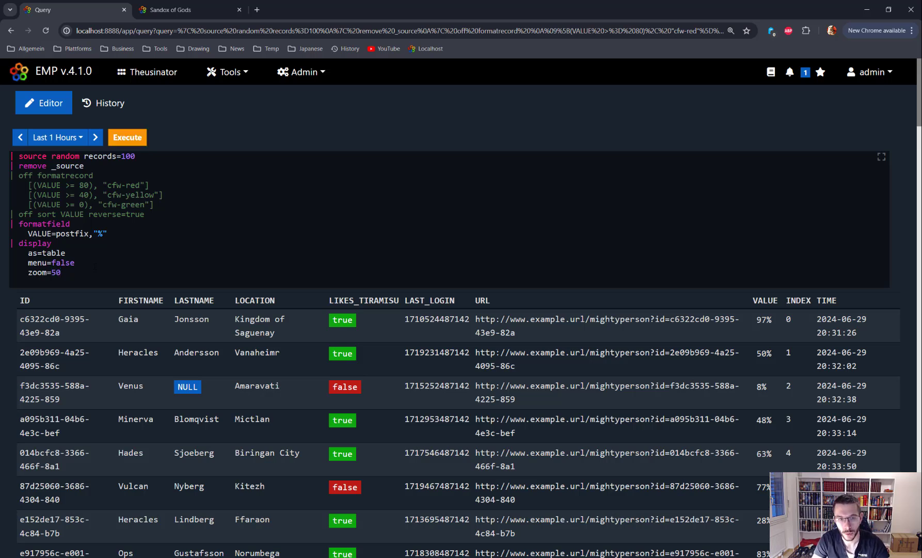
key("ctrl+Return")
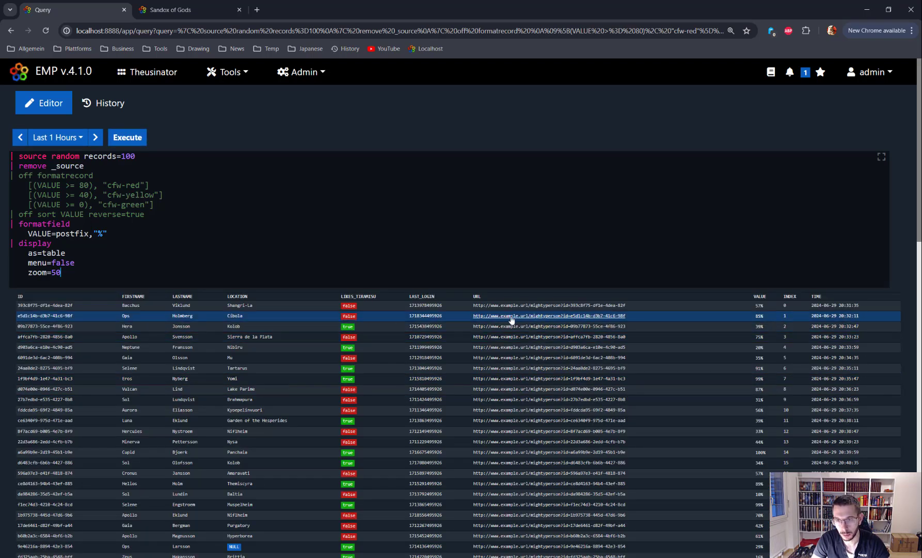
scroll(530, 437, "down", 2)
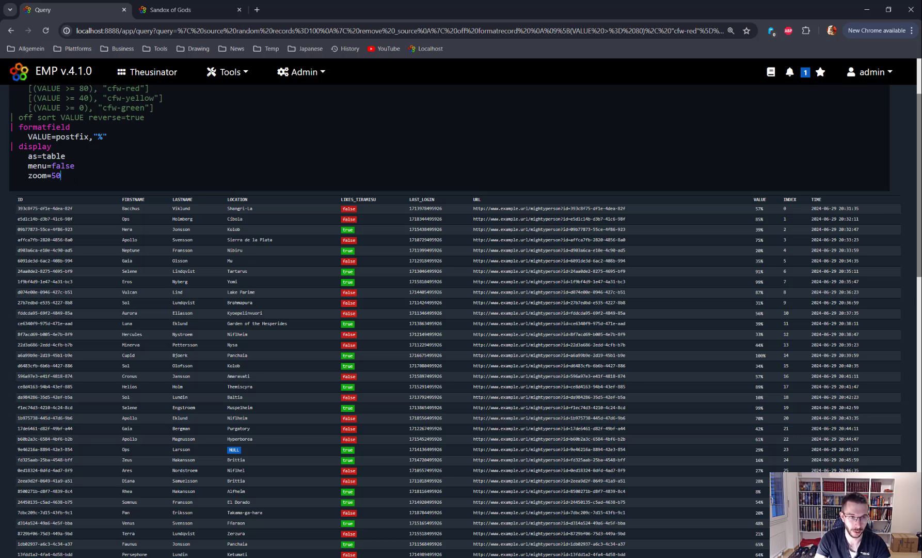
Change the display command's zoom to 25 and execute the query
type("2")
key("End")
key("ctrl+Return")
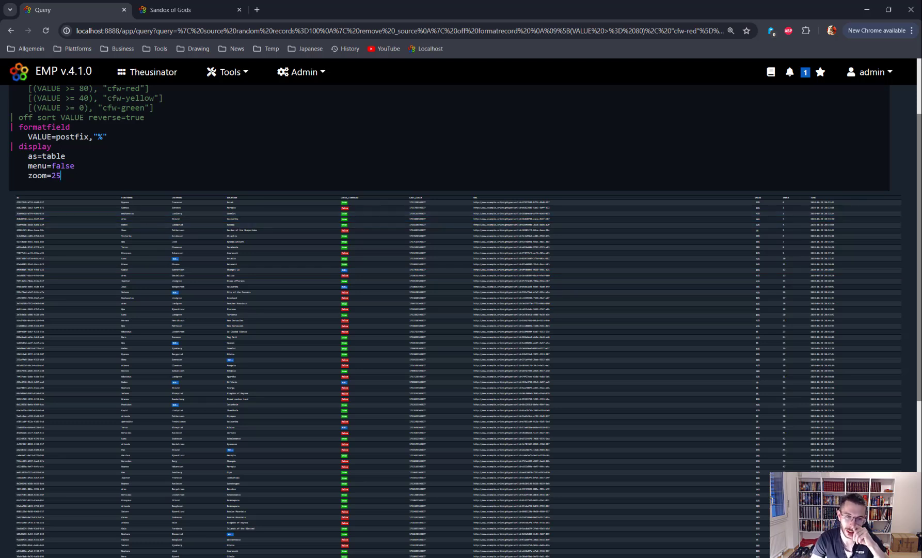
Change the display command's zoom to 150 and execute the query
key("BackSpace")
key("BackSpace")
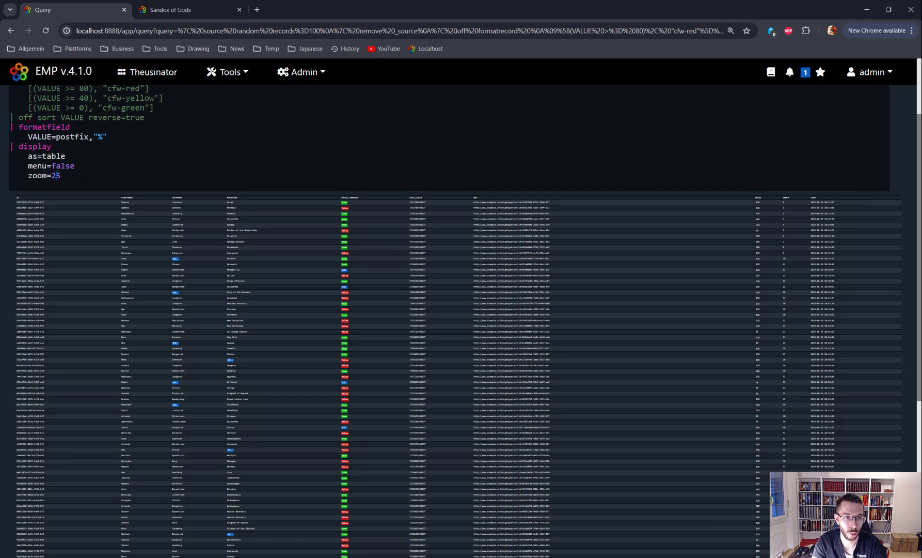
type("150")
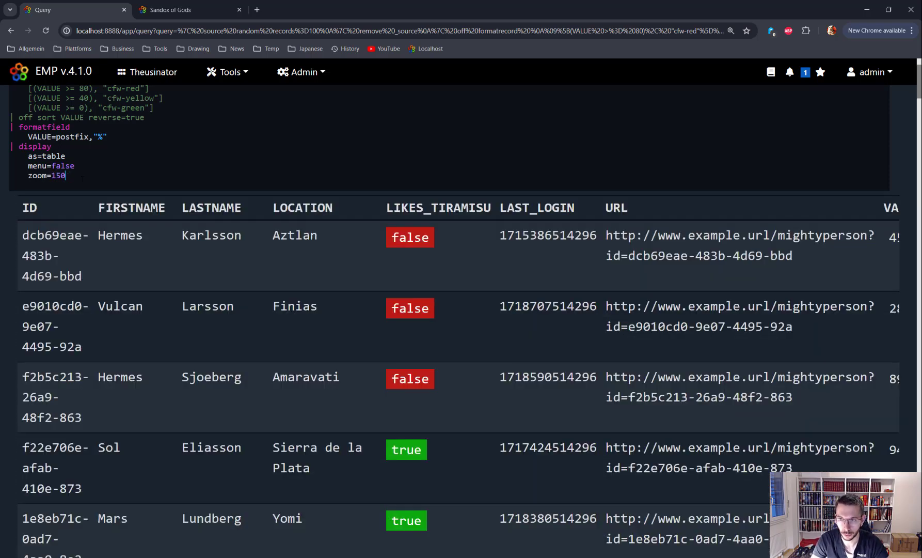
Set the display command's zoom to 350, execute the query, and look through the enlarged table rows
key("BackSpace")
key("BackSpace")
key("BackSpace")
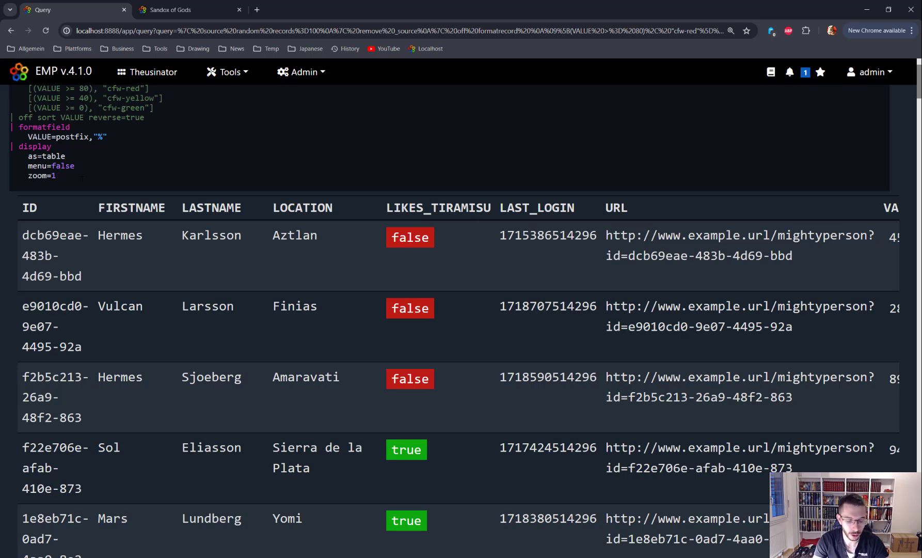
type("350")
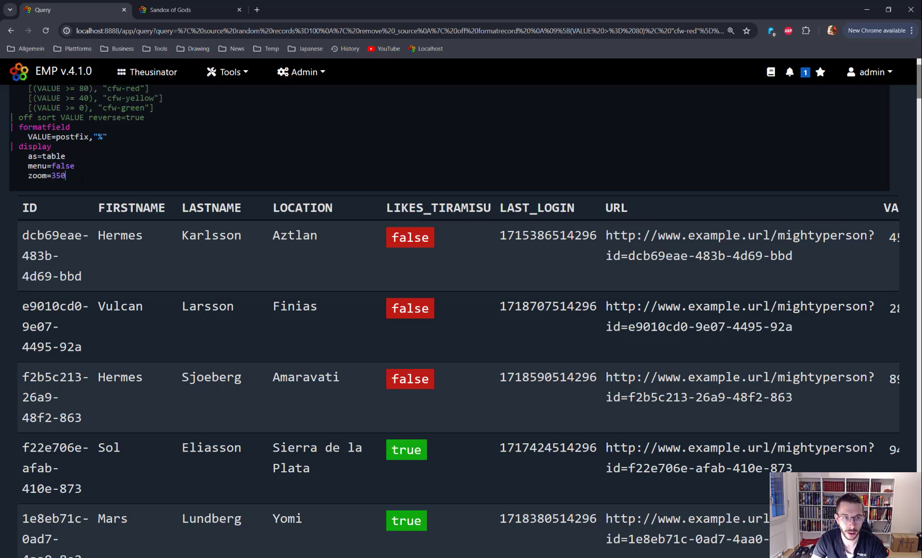
scroll(249, 363, "down", 5)
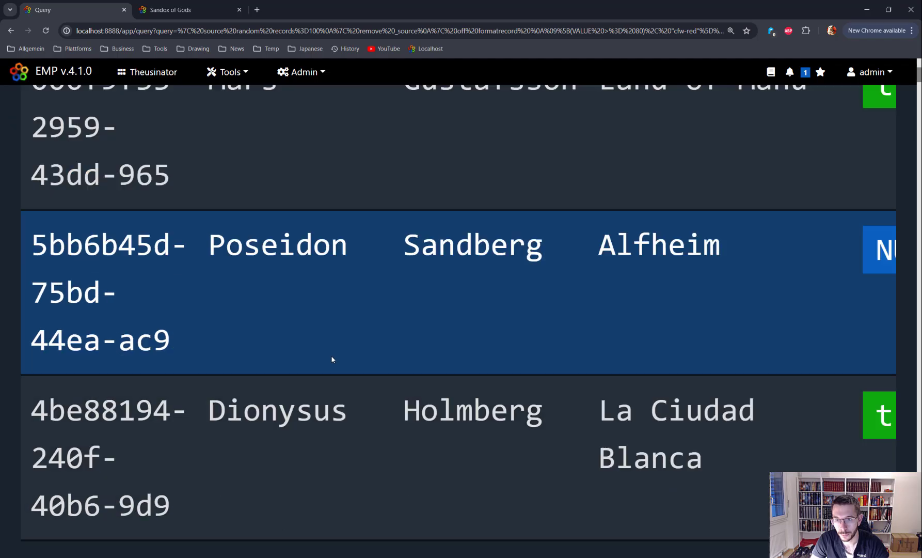
Set the display command's zoom back to 100 and execute the query
scroll(318, 366, "up", 6)
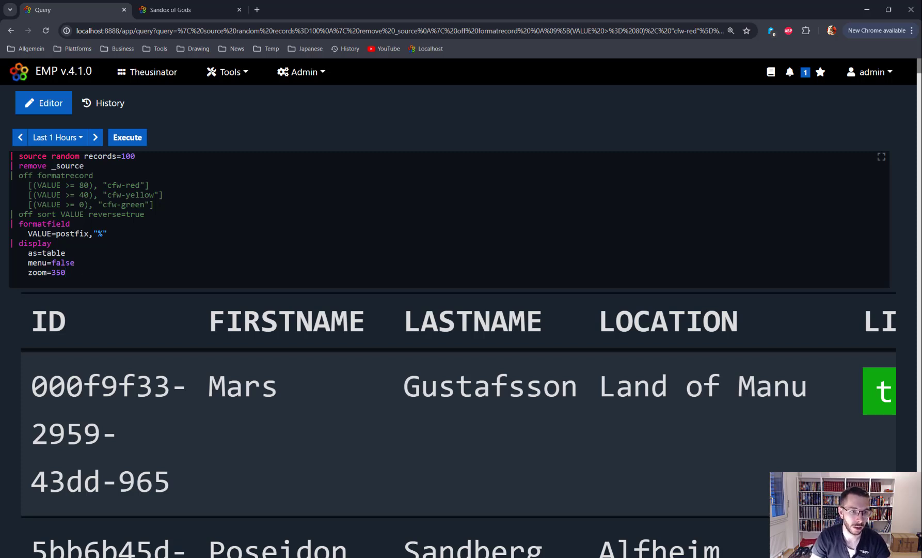
key("BackSpace")
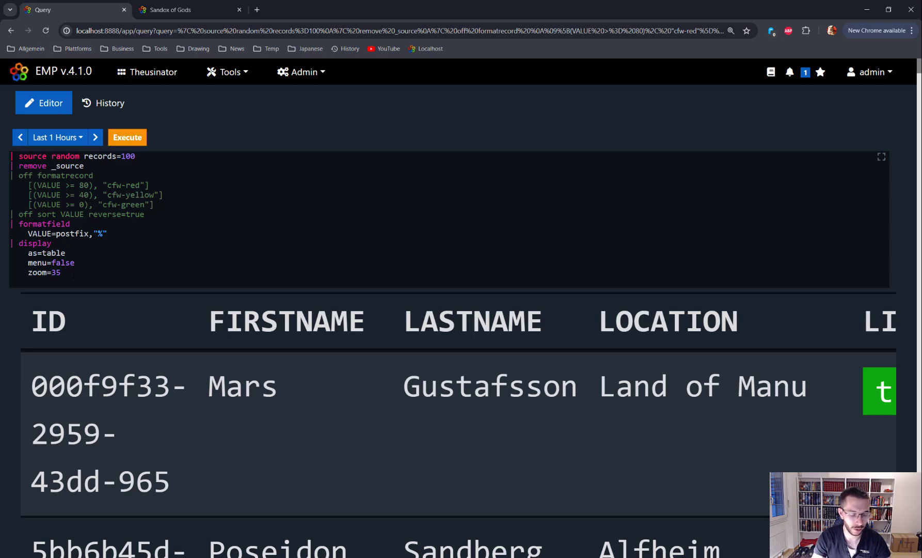
type("100")
key("ctrl+Return")
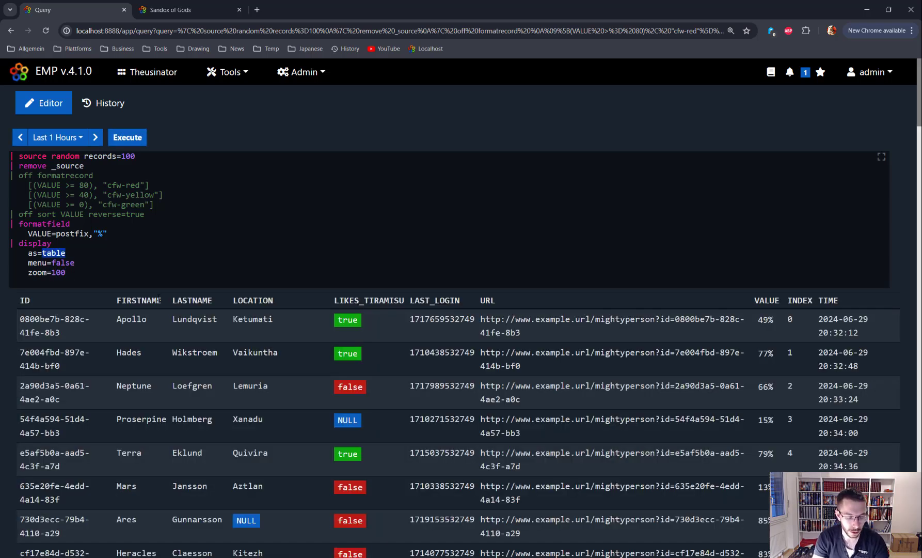
Change the display command's as option from table to statusmap and execute the query
type("stat")
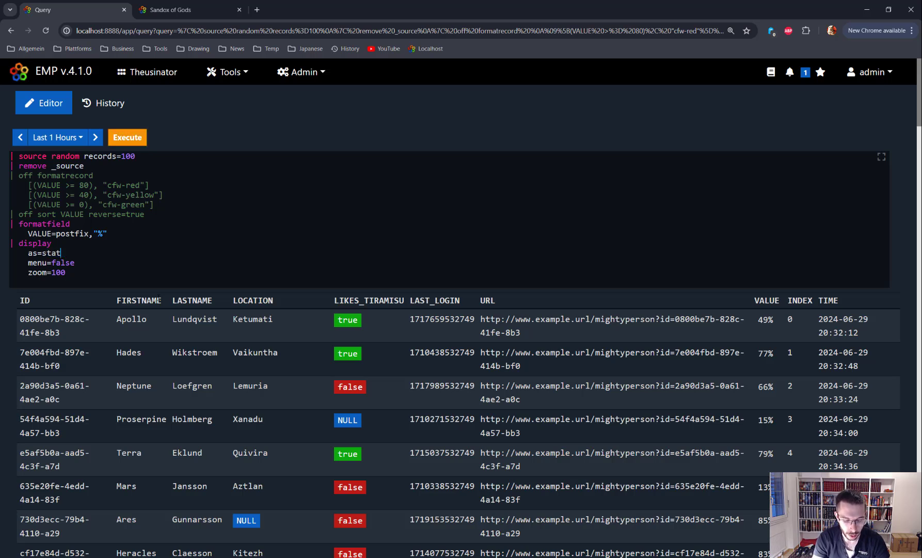
type("usm")
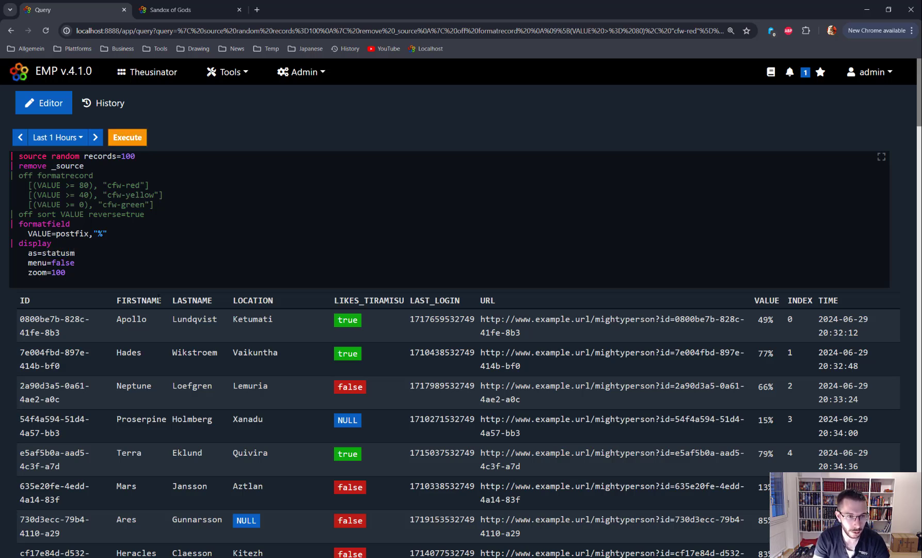
type("ap")
key("ctrl+Return")
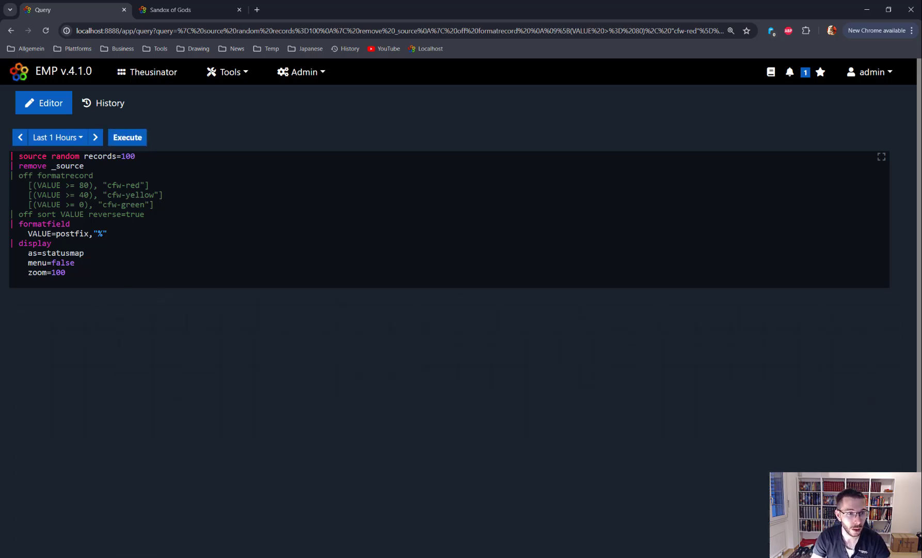
Re-enable the formatrecord command by removing its off prefix, and execute the query
key("BackSpace")
key("BackSpace")
key("BackSpace")
key("Delete")
key("ctrl+Return")
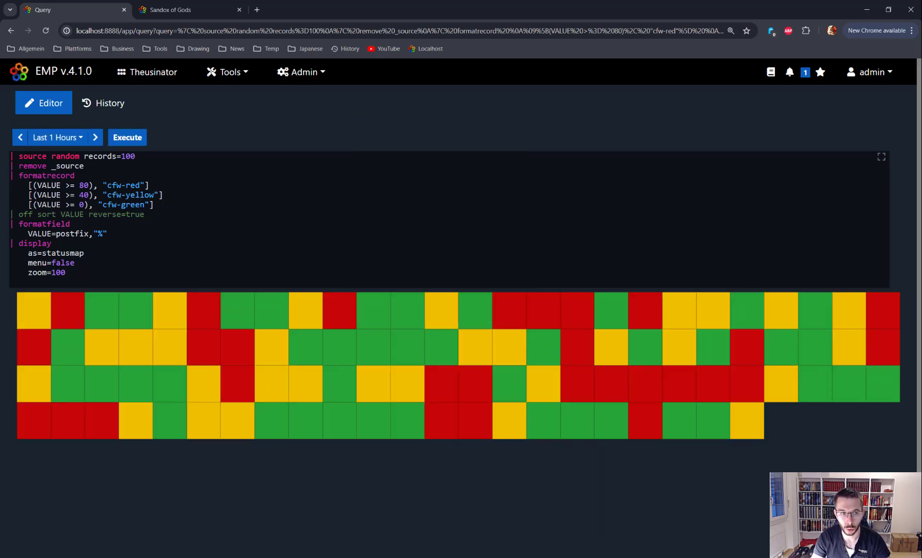
Set the status map's zoom to 200 and execute the query
double_click(58, 272)
mouse_move(110, 339)
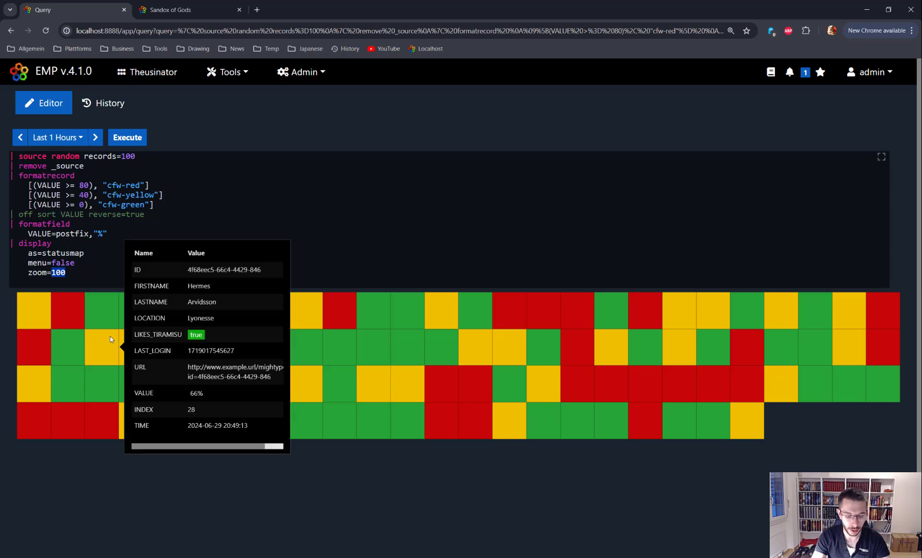
type("200")
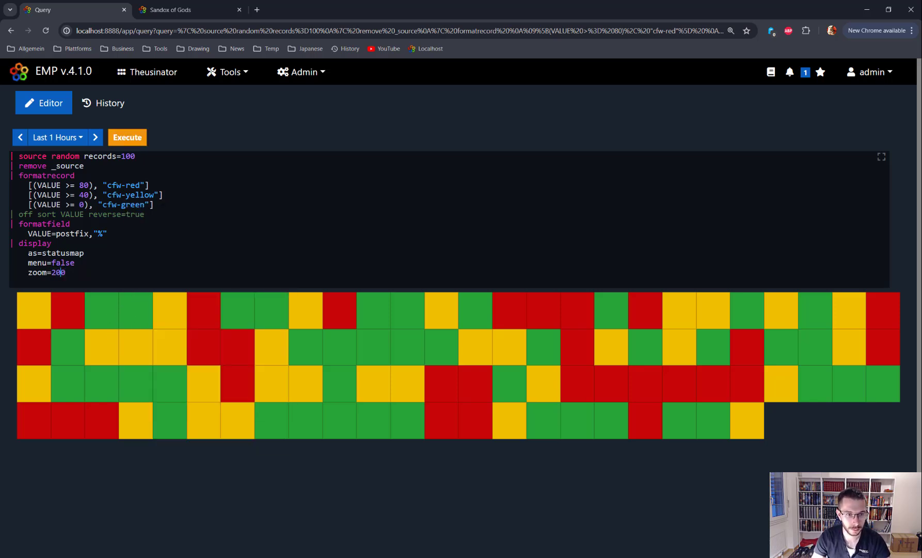
key("ctrl+Return")
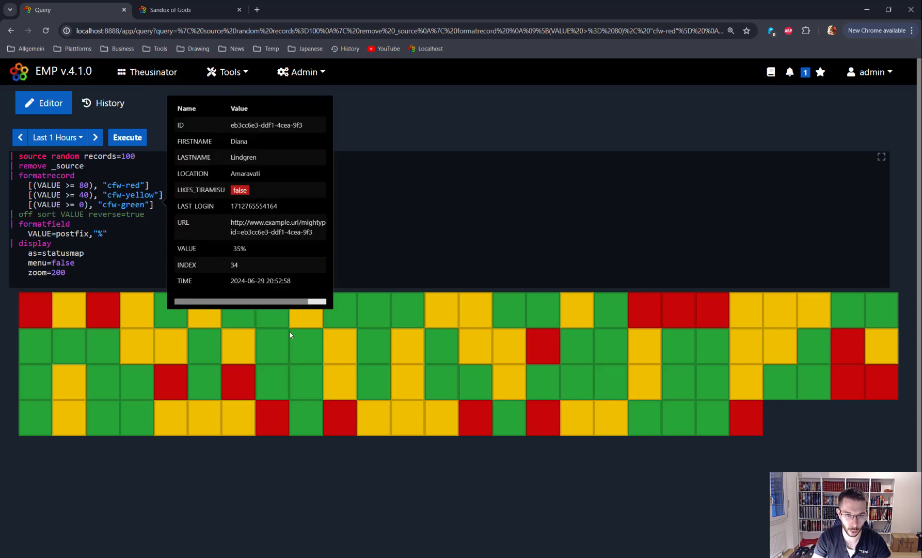
Shorten the display command's as value to status and review the display types listed in the command help
key("Left")
key("Right")
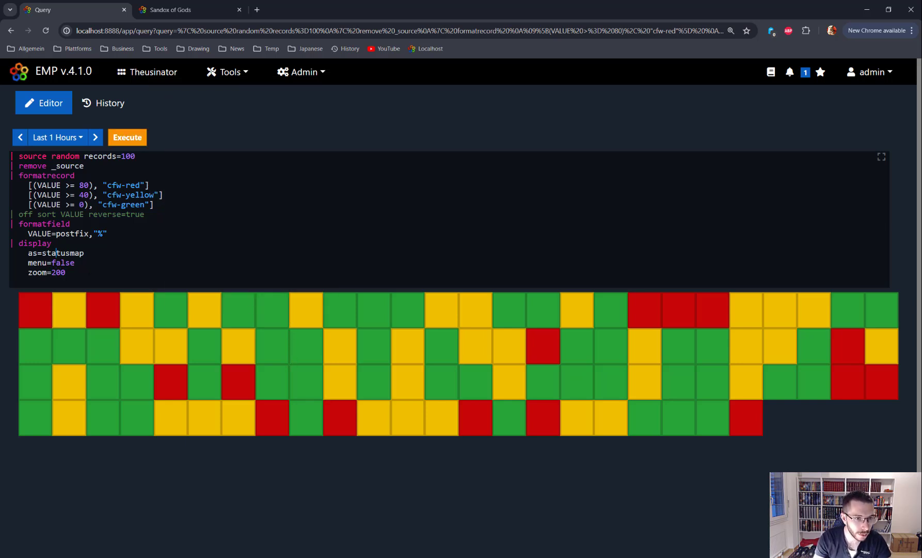
left_click_drag(70, 253, 84, 253)
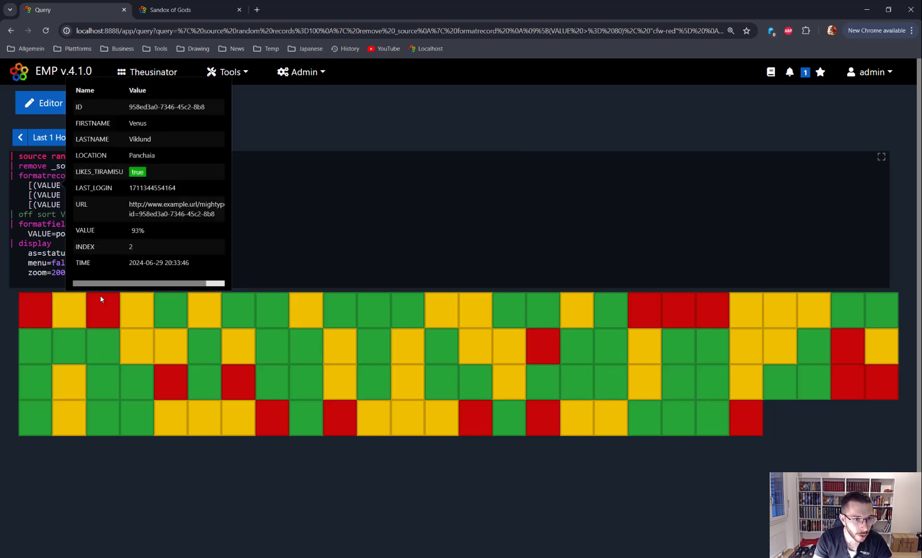
key("BackSpace")
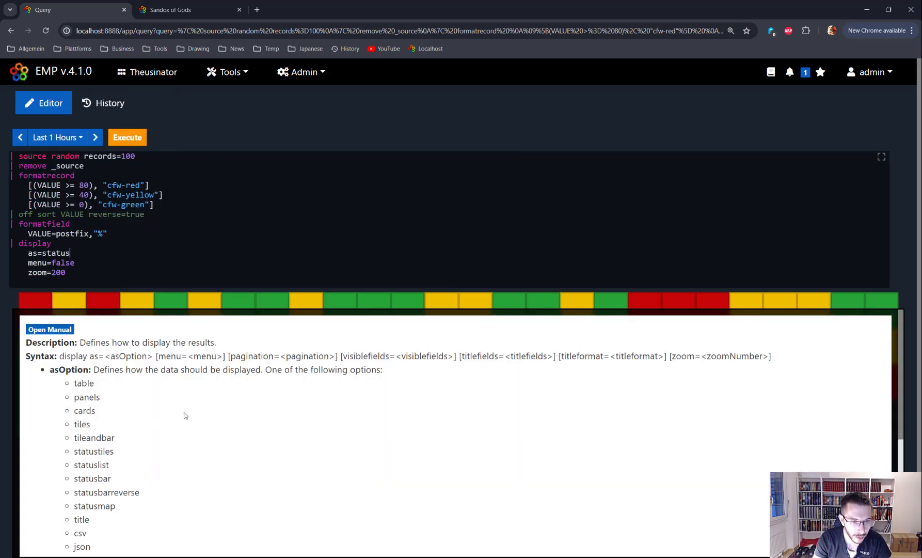
scroll(145, 388, "down", 4)
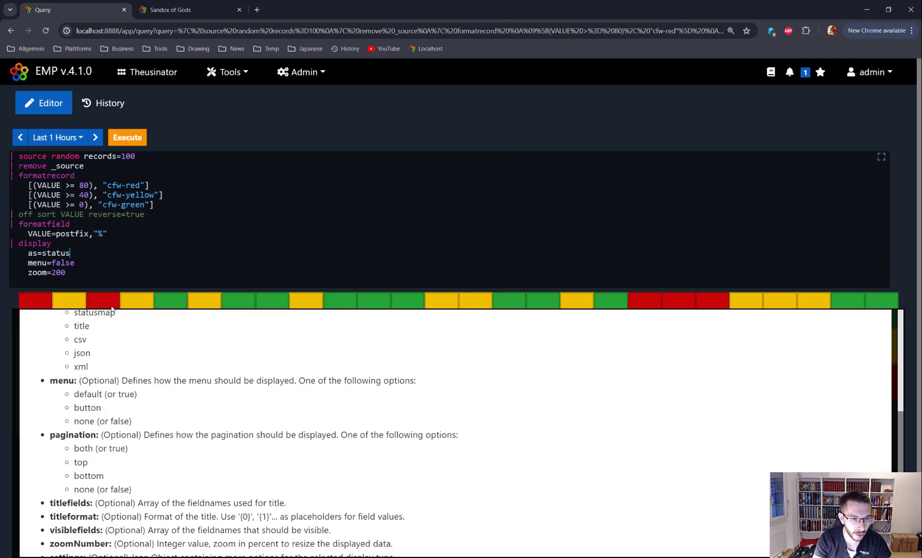
scroll(90, 337, "up", 2)
scroll(85, 359, "up", 1)
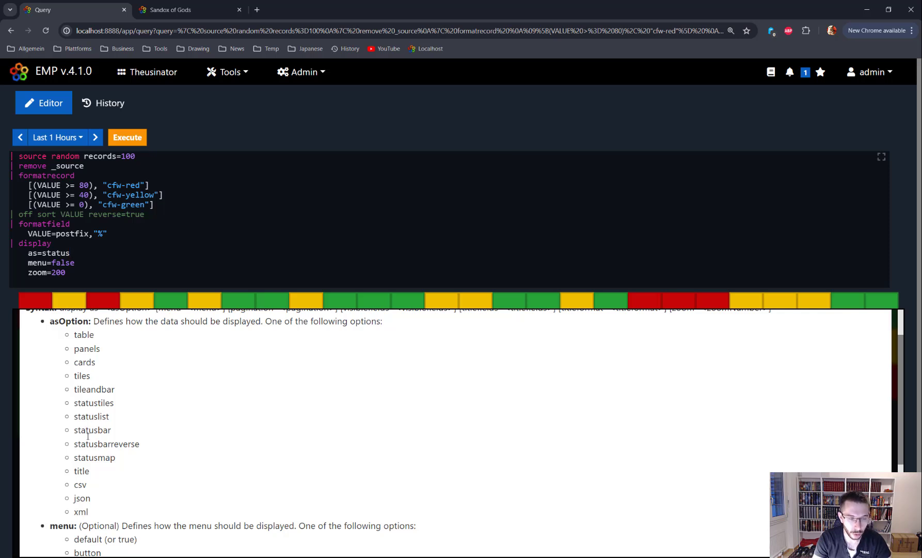
left_click(68, 275)
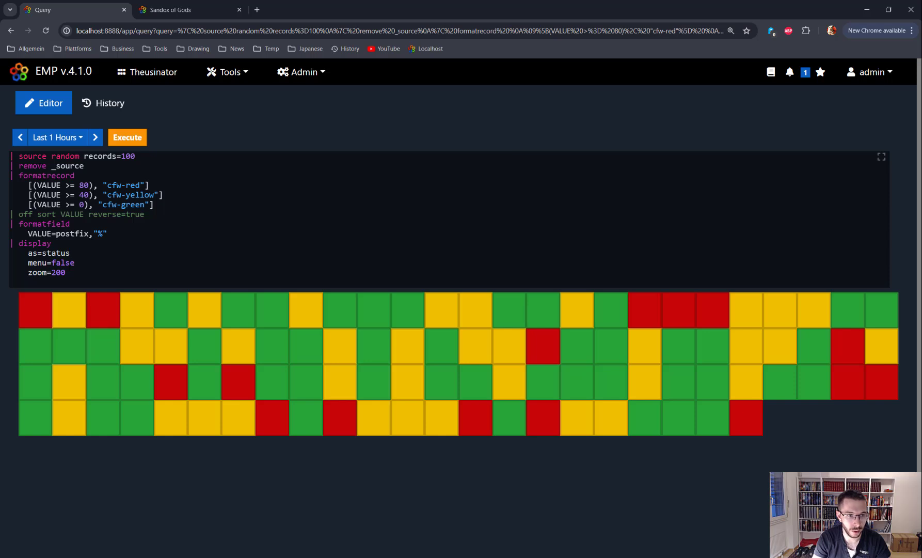
Remove the zoom option from the display command and read the settings option's description in the command help
left_click_drag(67, 273, 27, 272)
mouse_move(86, 308)
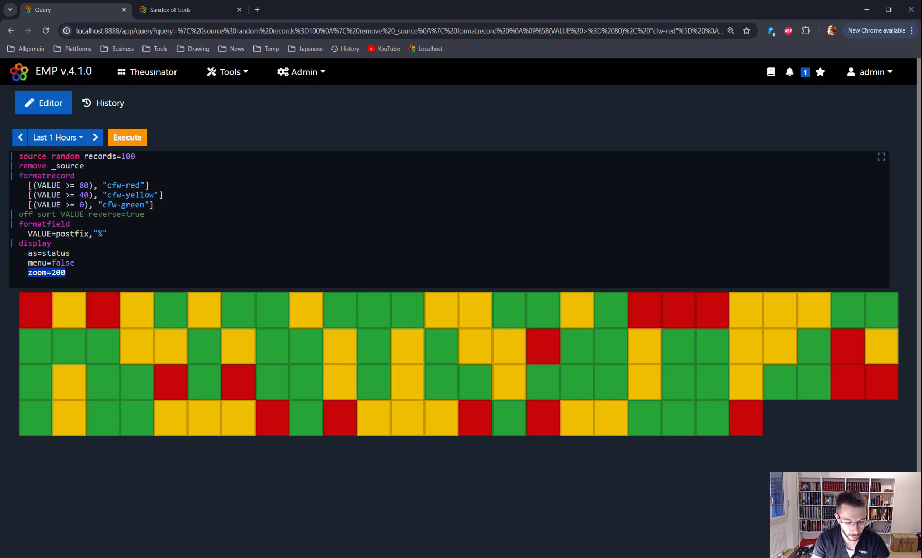
key("BackSpace")
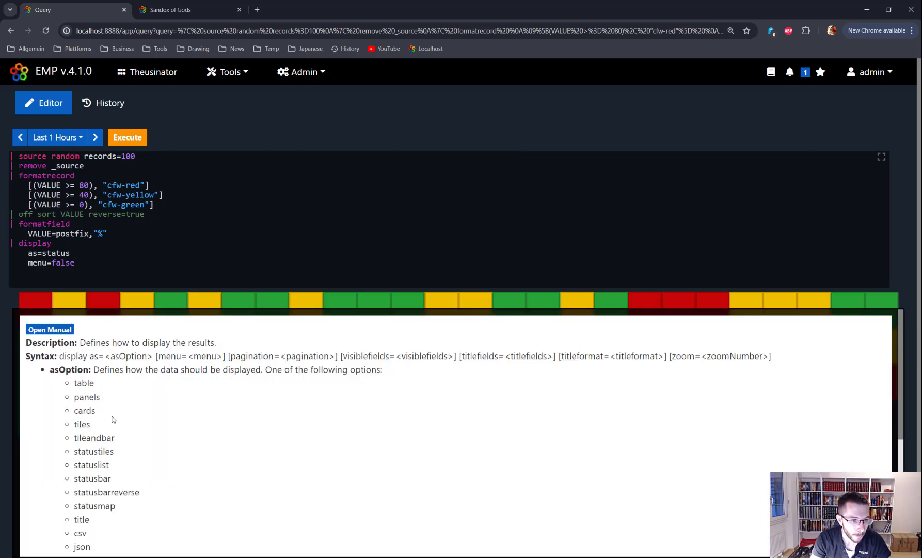
scroll(113, 419, "down", 6)
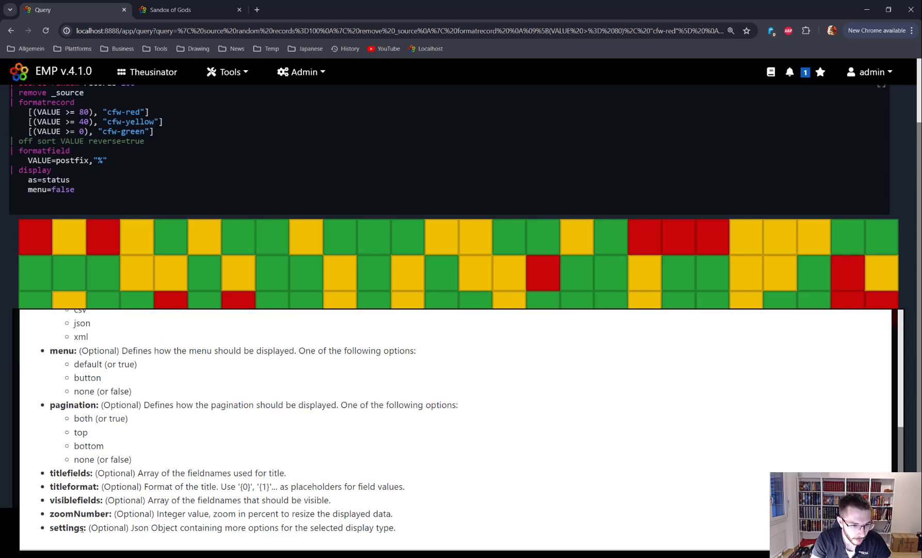
left_click_drag(84, 527, 51, 531)
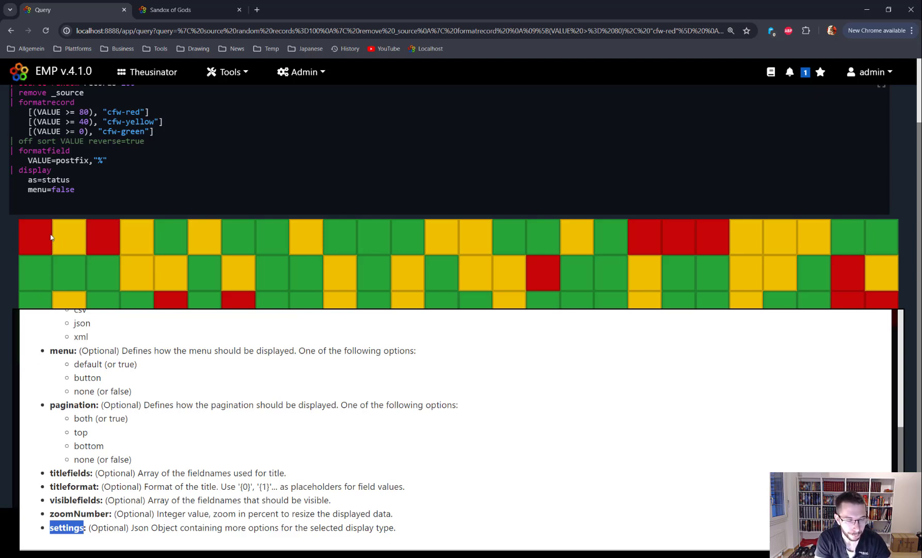
left_click(386, 529)
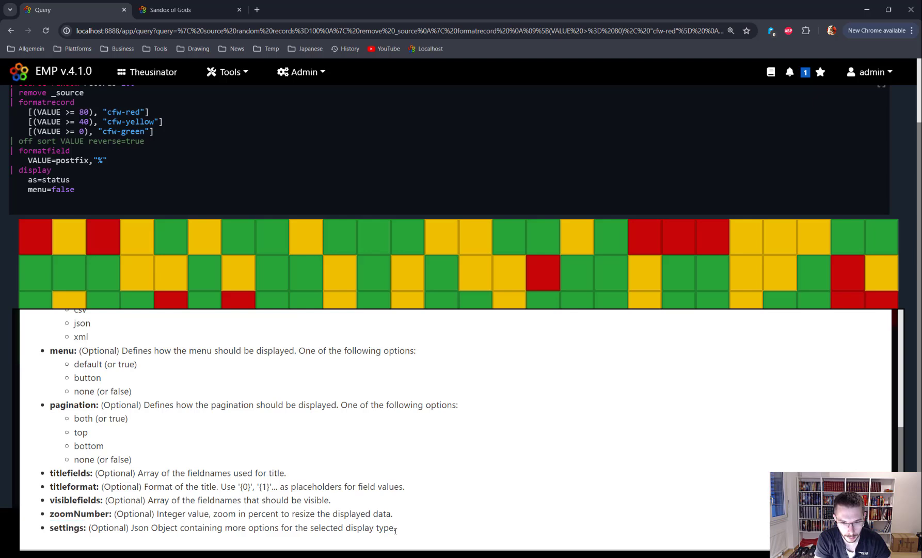
left_click_drag(396, 527, 87, 528)
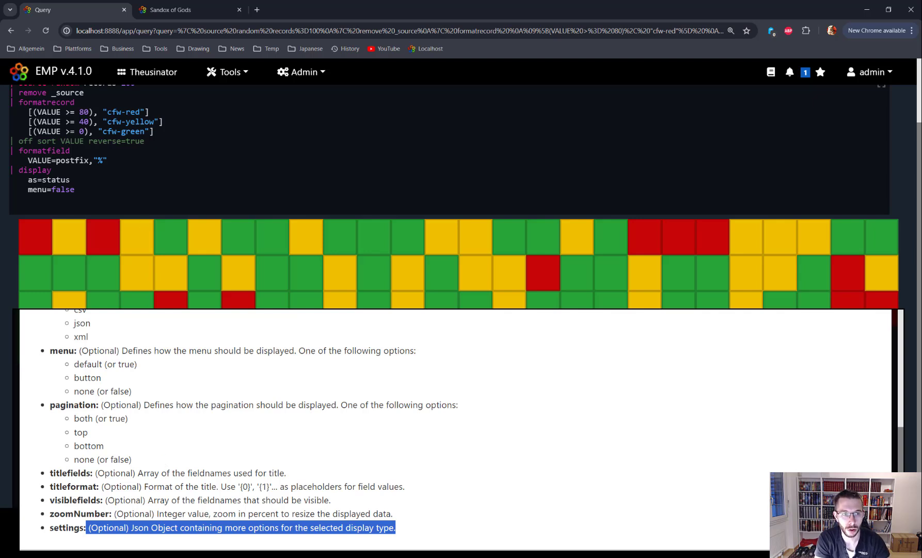
Reopen the display command's help and examine the settings option and the list of as options
double_click(61, 180)
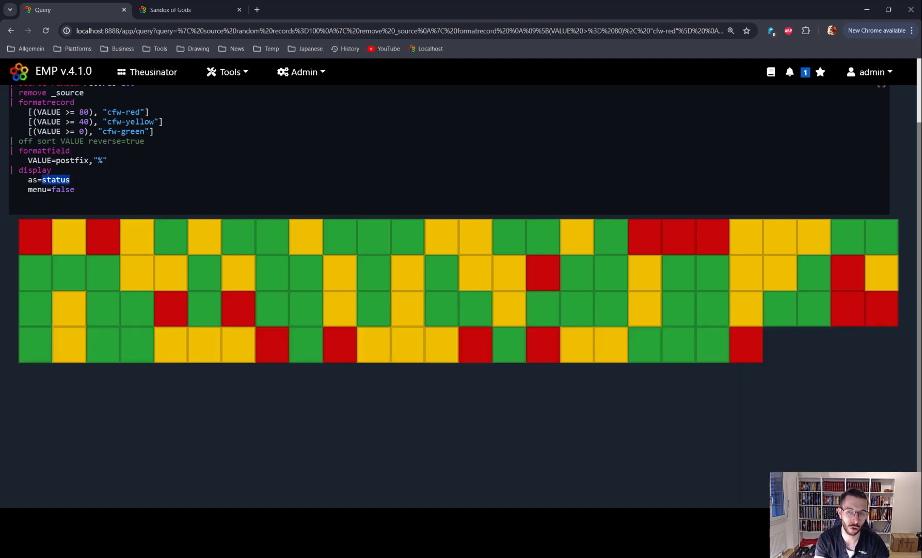
left_click(71, 202)
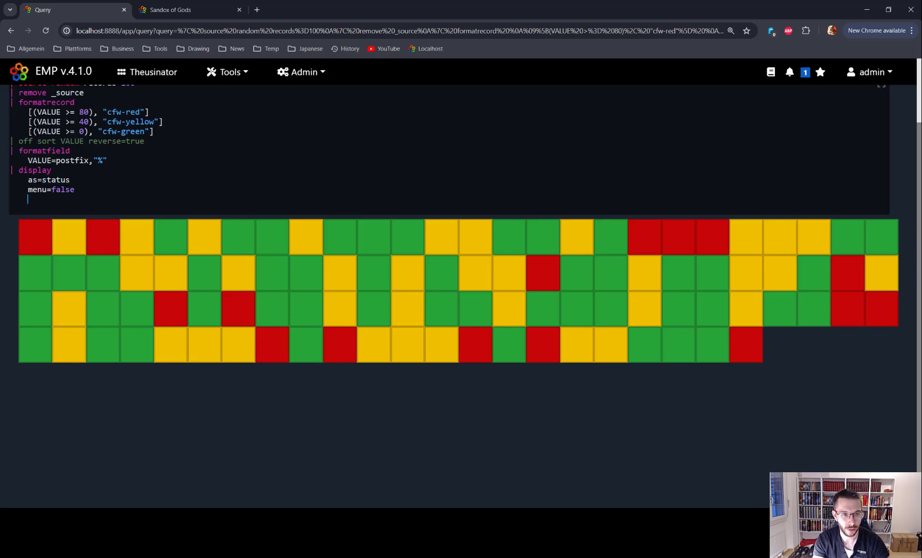
key("ctrl+space")
scroll(128, 428, "down", 5)
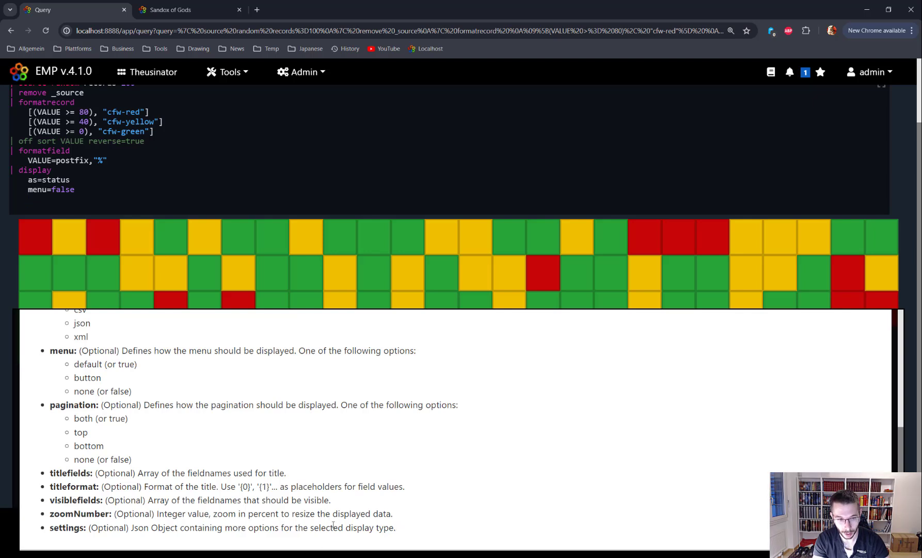
left_click_drag(397, 528, 49, 528)
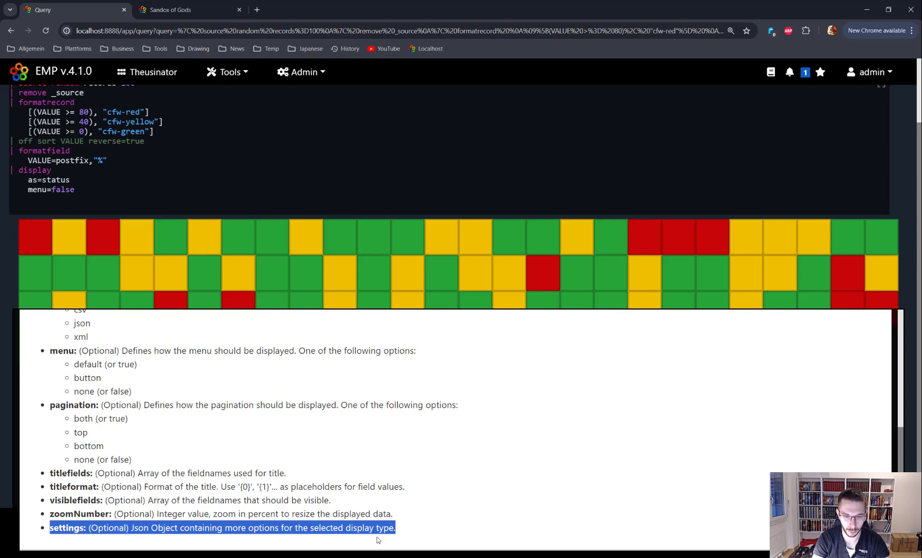
left_click(404, 532)
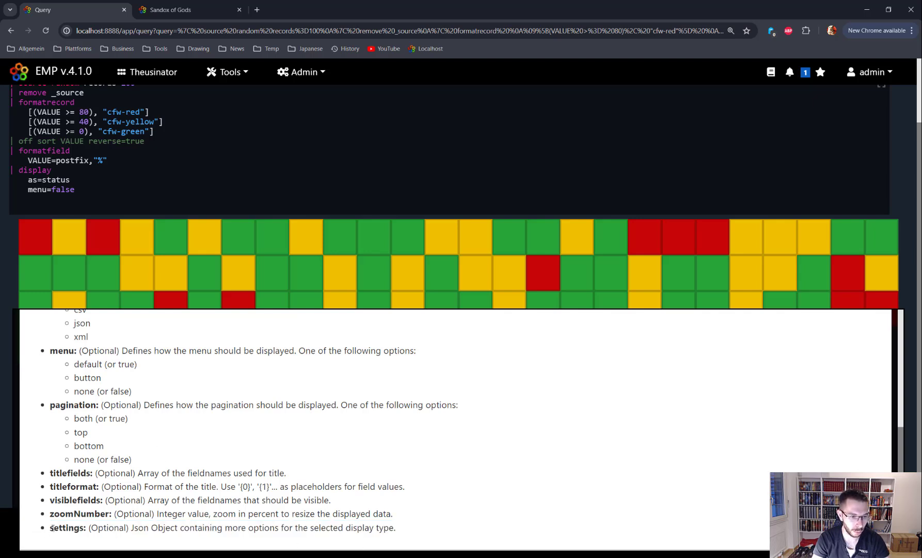
left_click_drag(50, 527, 83, 527)
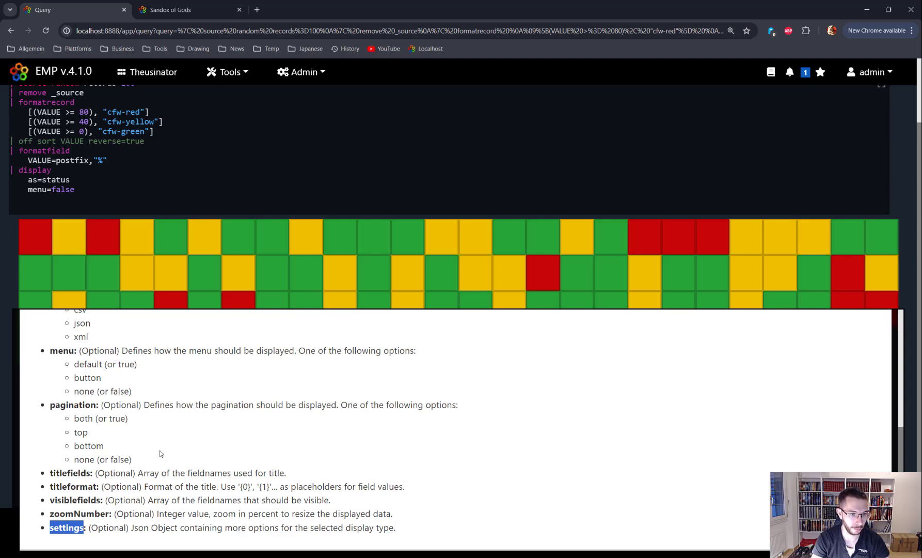
scroll(159, 450, "up", 5)
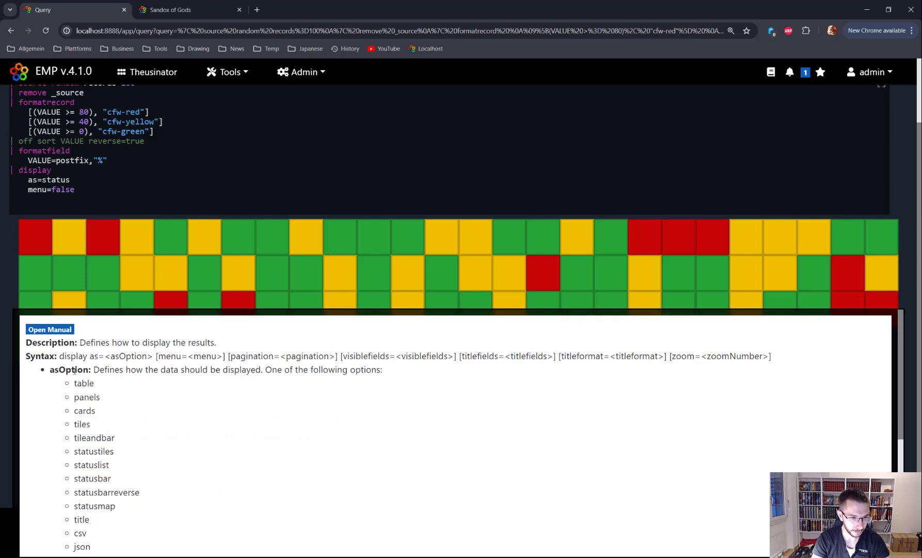
left_click(96, 180)
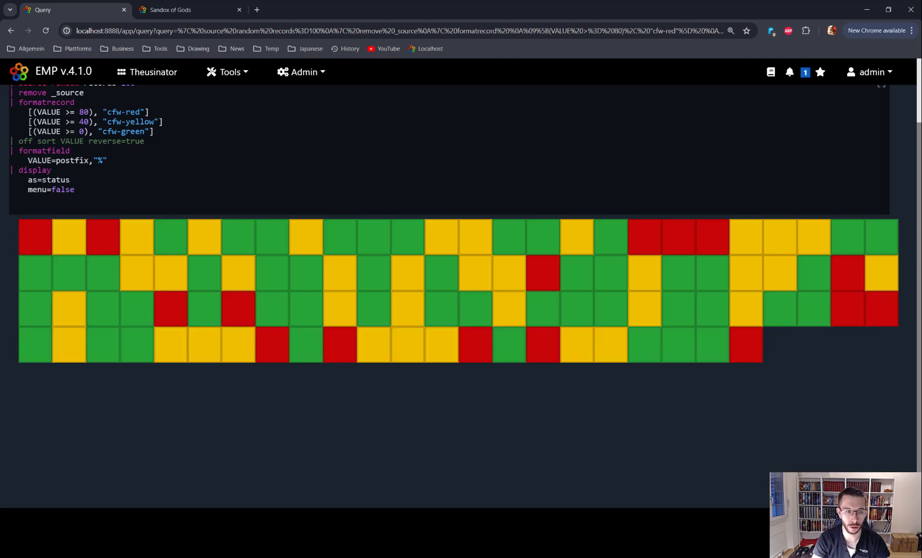